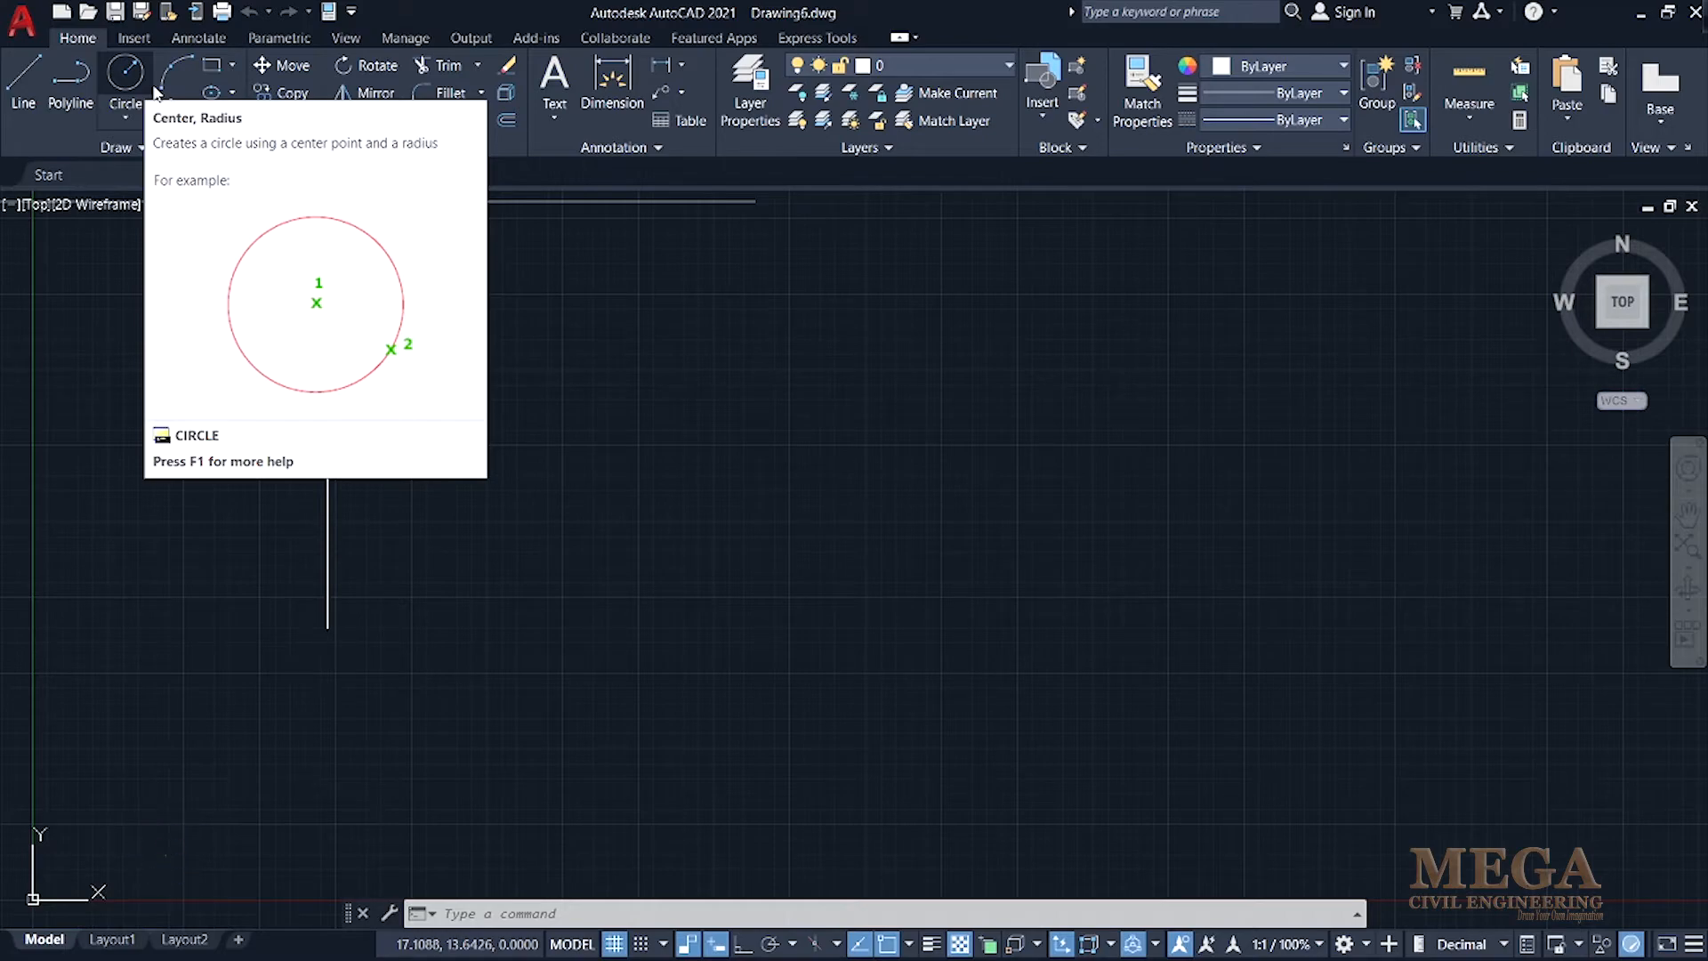
Create a new drawing from the acad3D.dwt template
{"action": "left_click", "coordinate": [64, 179]}
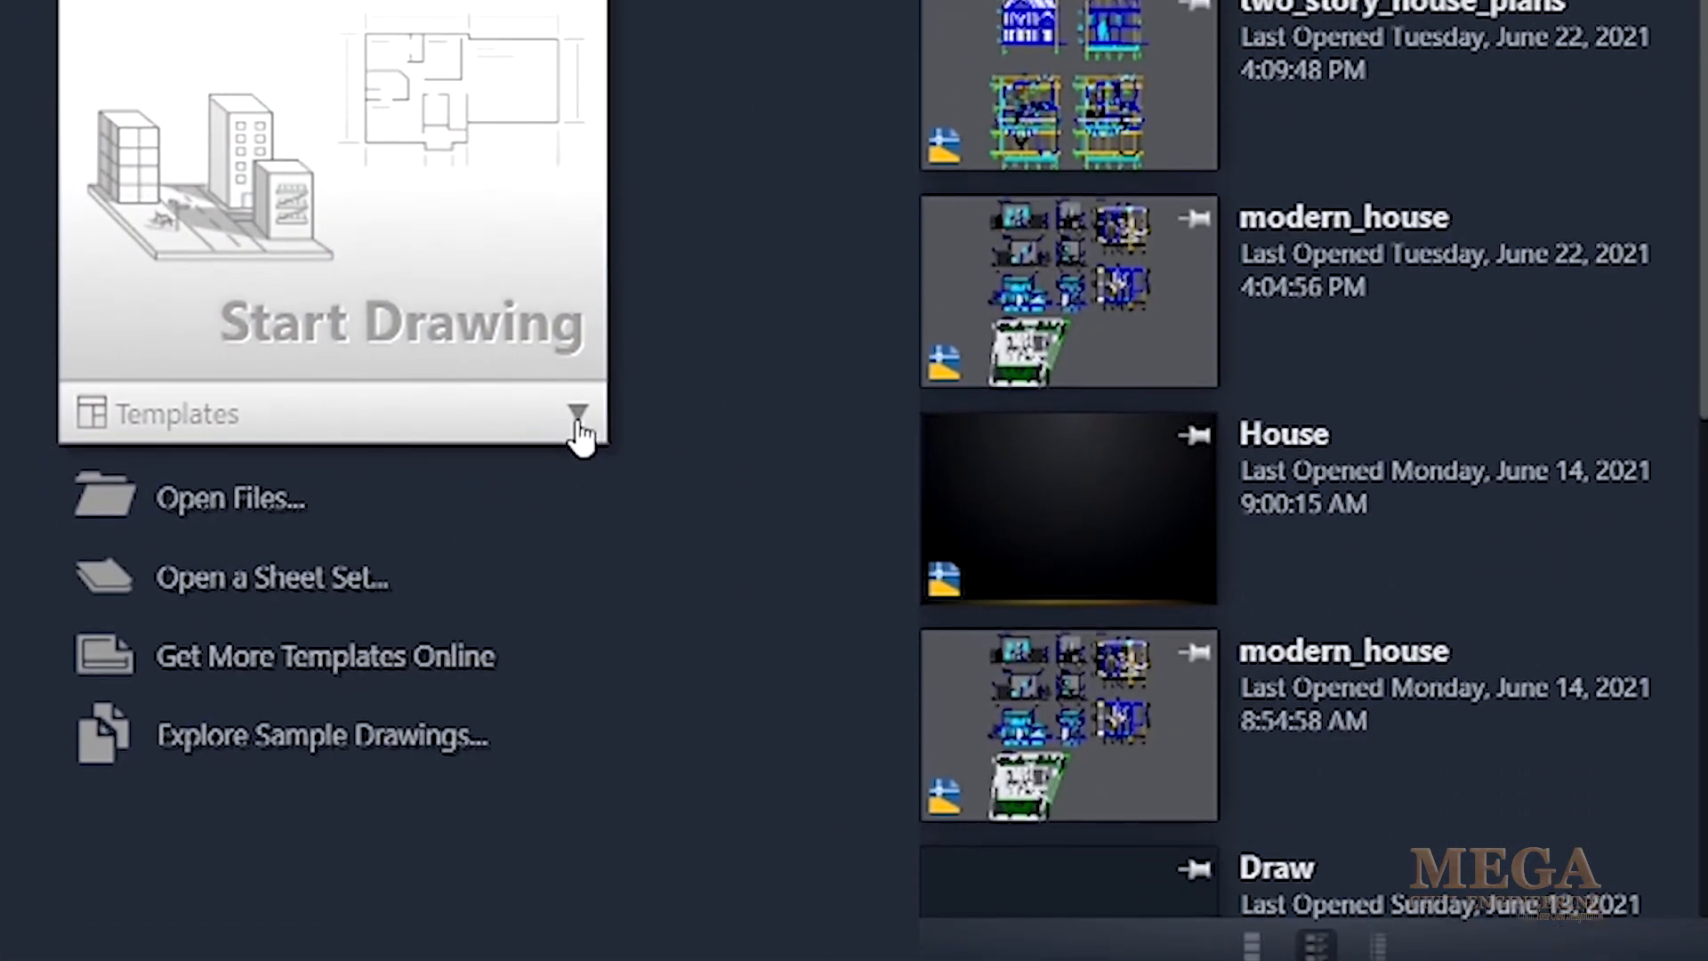
{"action": "left_click", "coordinate": [465, 535]}
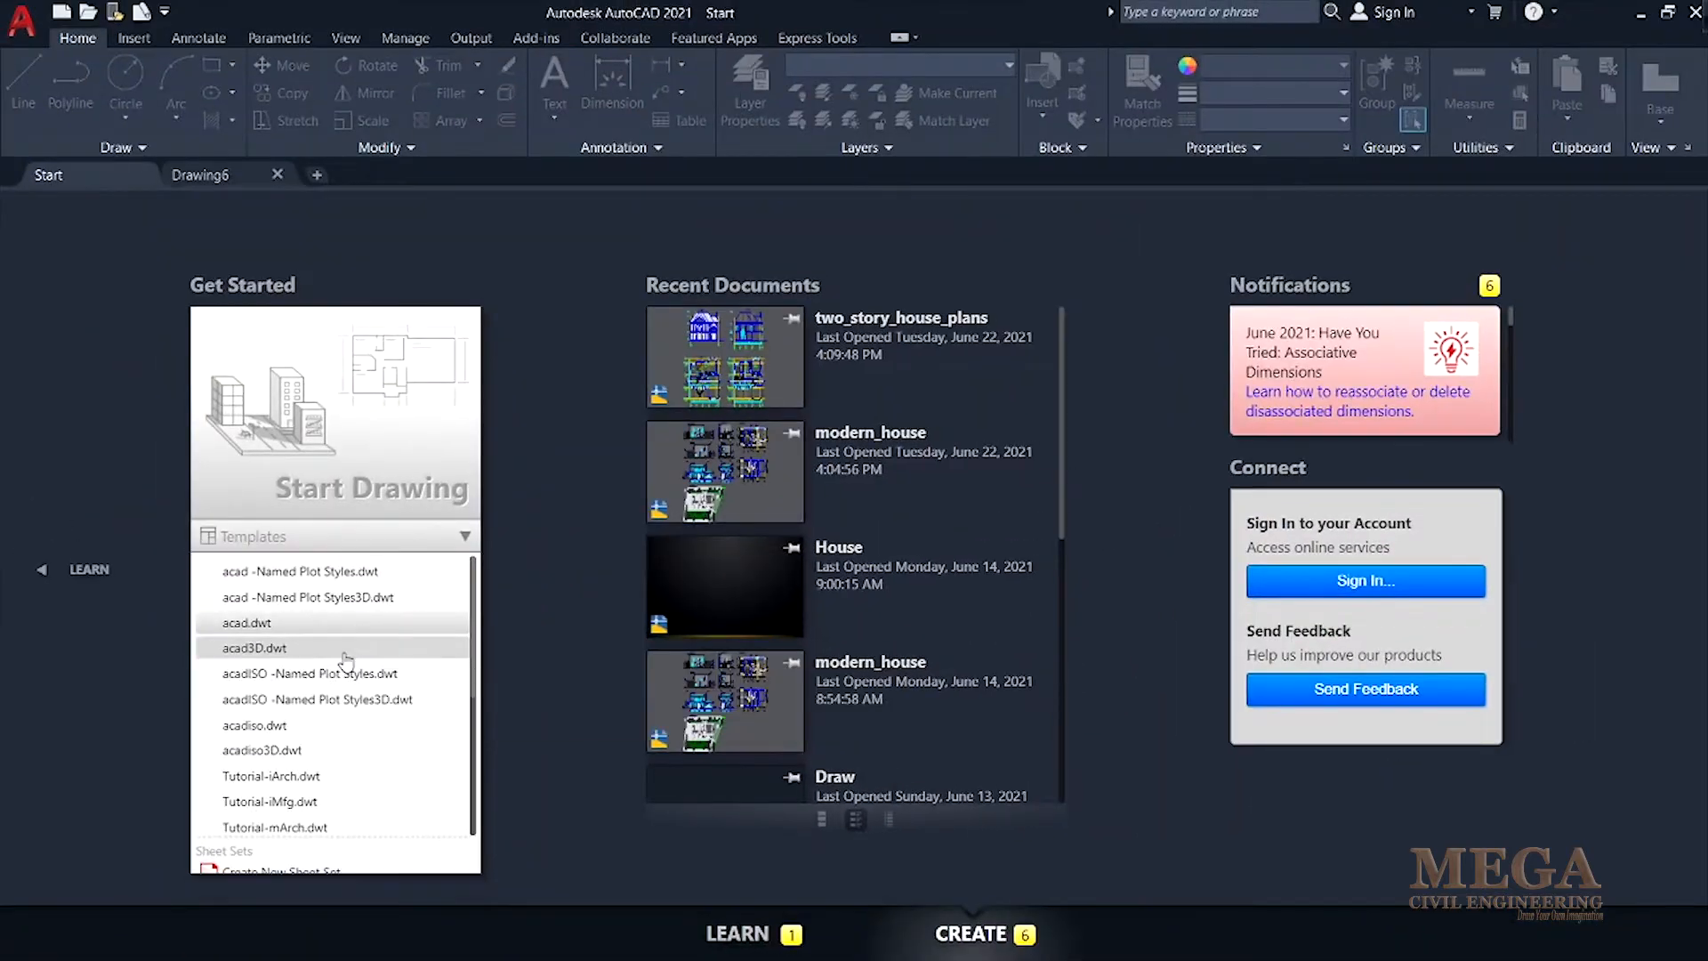
{"action": "left_click", "coordinate": [224, 489]}
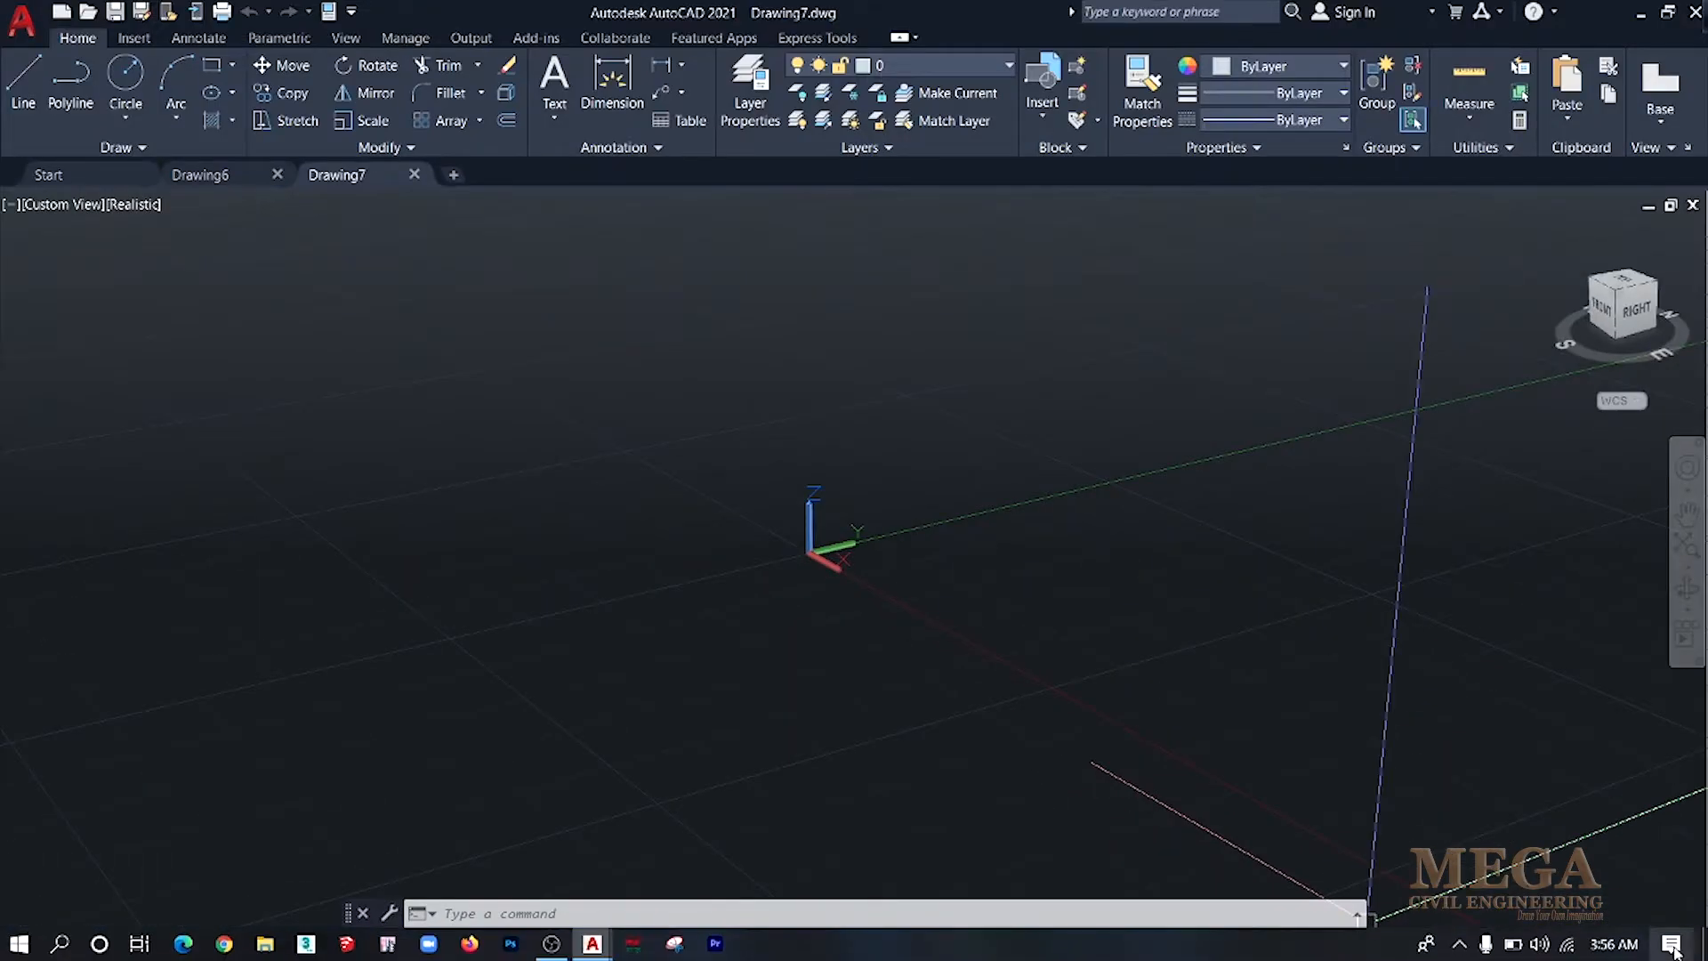
Check that workspace switching is enabled and switch the workspace to 3D Basics
{"action": "left_click", "coordinate": [1693, 947]}
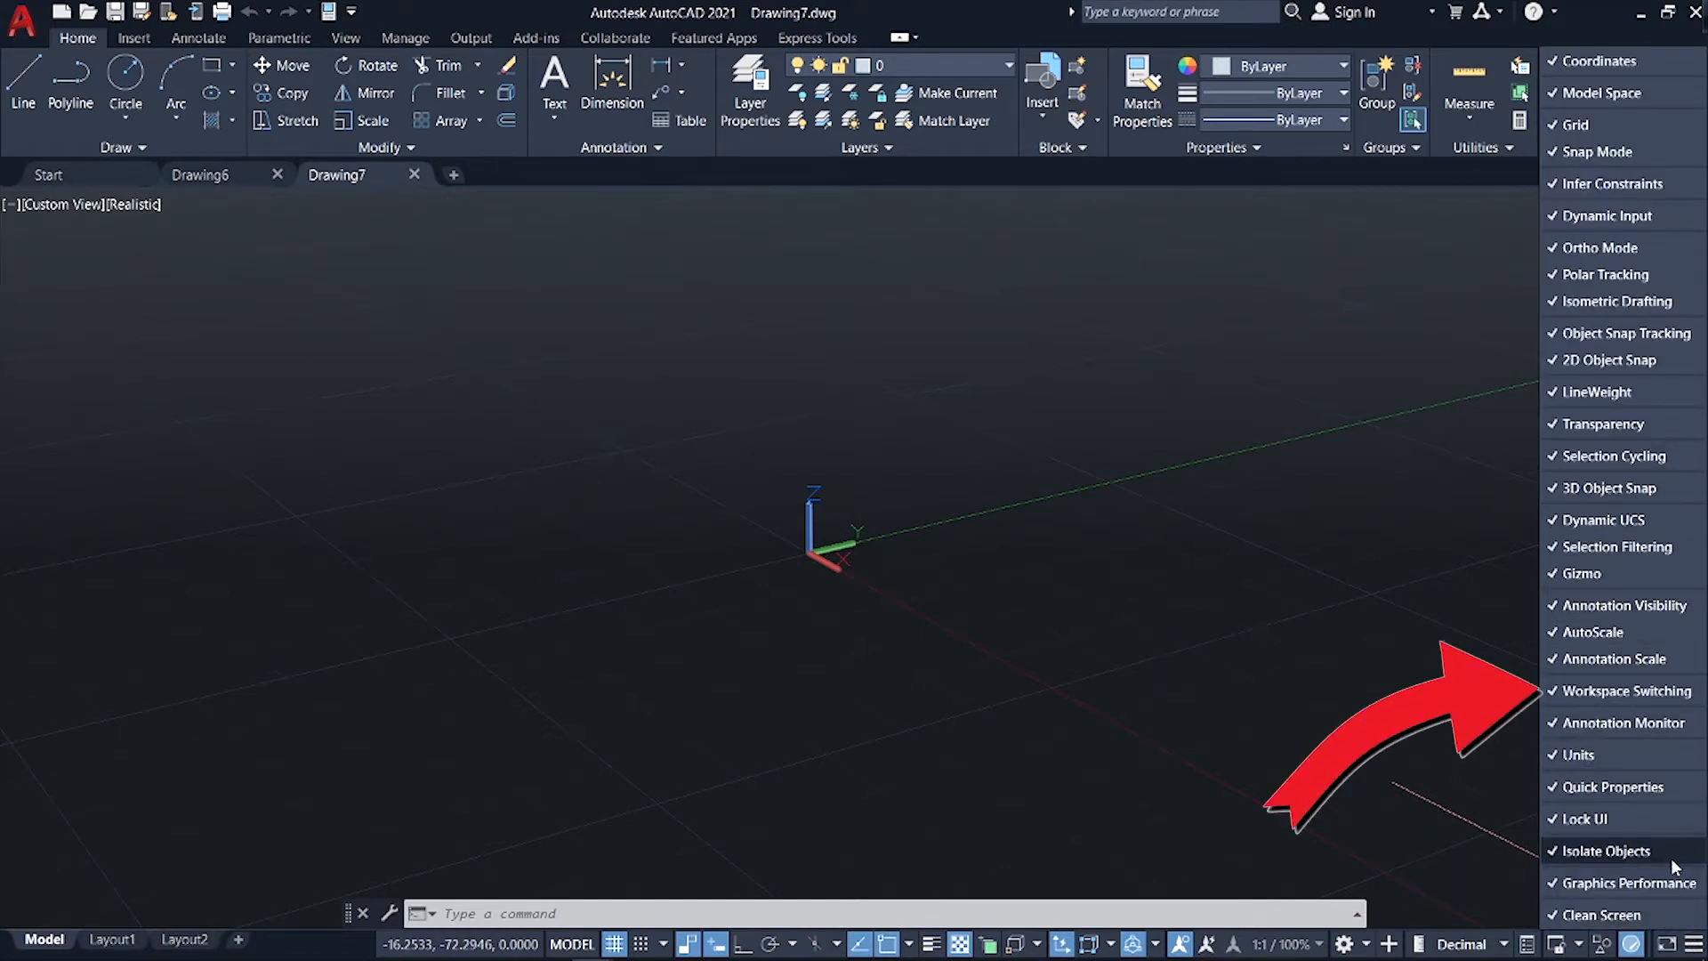
{"action": "left_click", "coordinate": [1367, 945]}
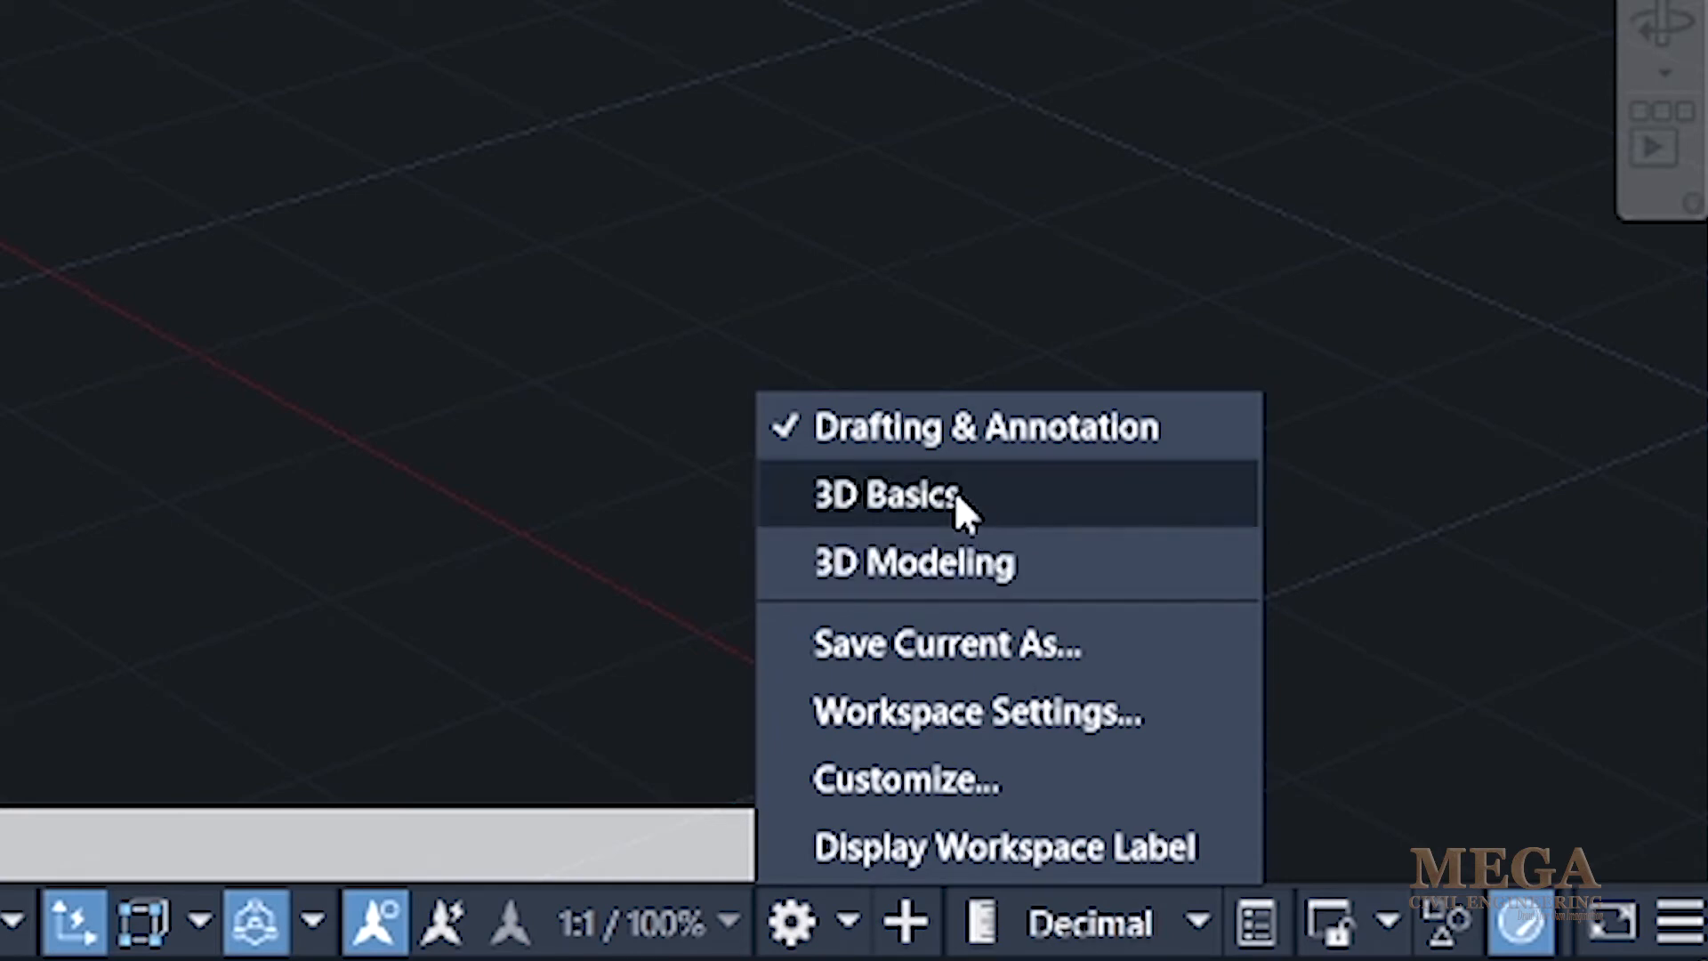
{"action": "left_click", "coordinate": [957, 496]}
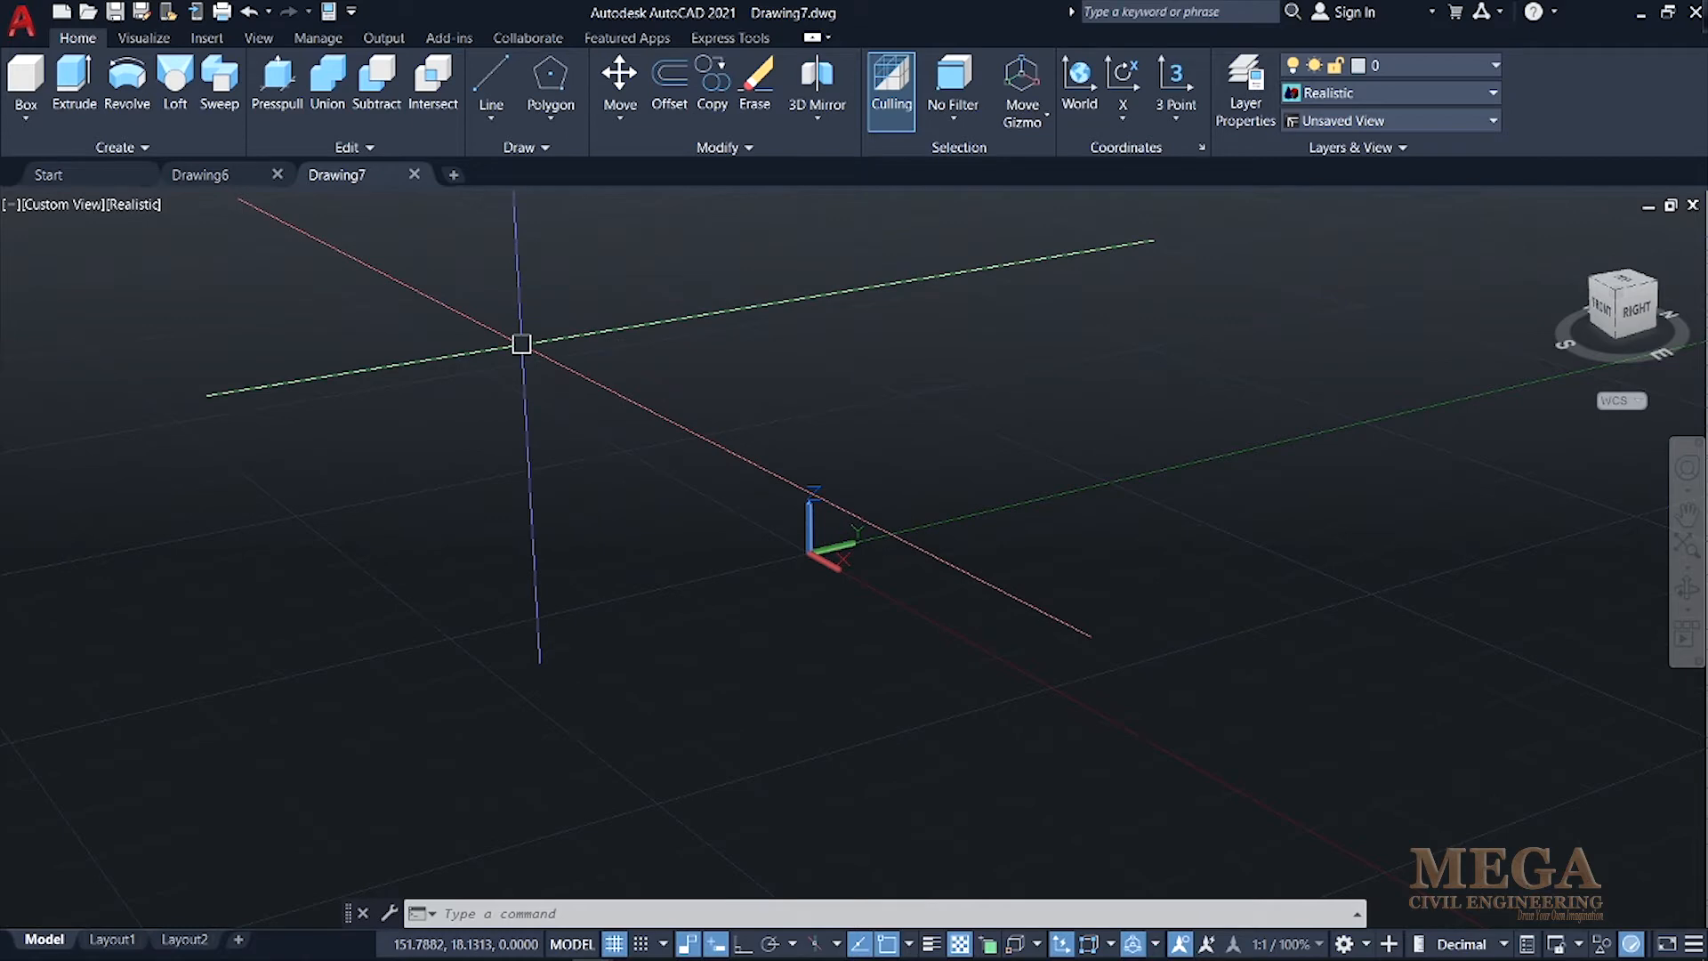
Examine the primitive, drawing, modify and visualization tools offered by the 3D Basics workspace
{"action": "left_click", "coordinate": [26, 119]}
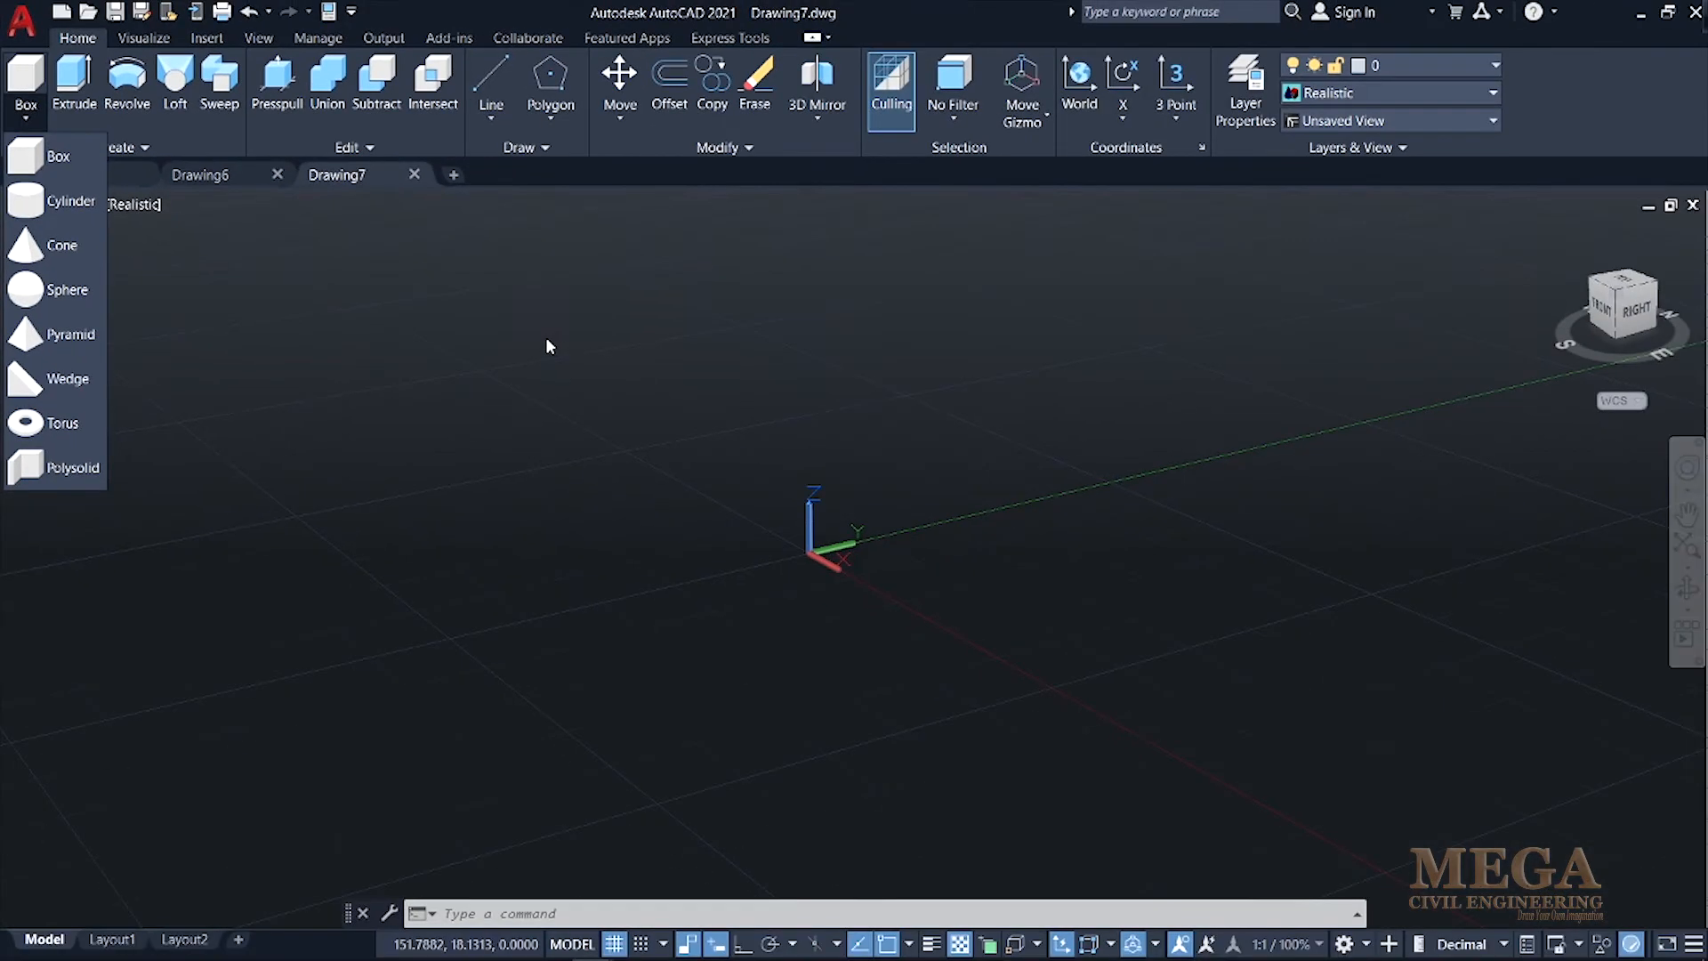
{"action": "left_click", "coordinate": [425, 204]}
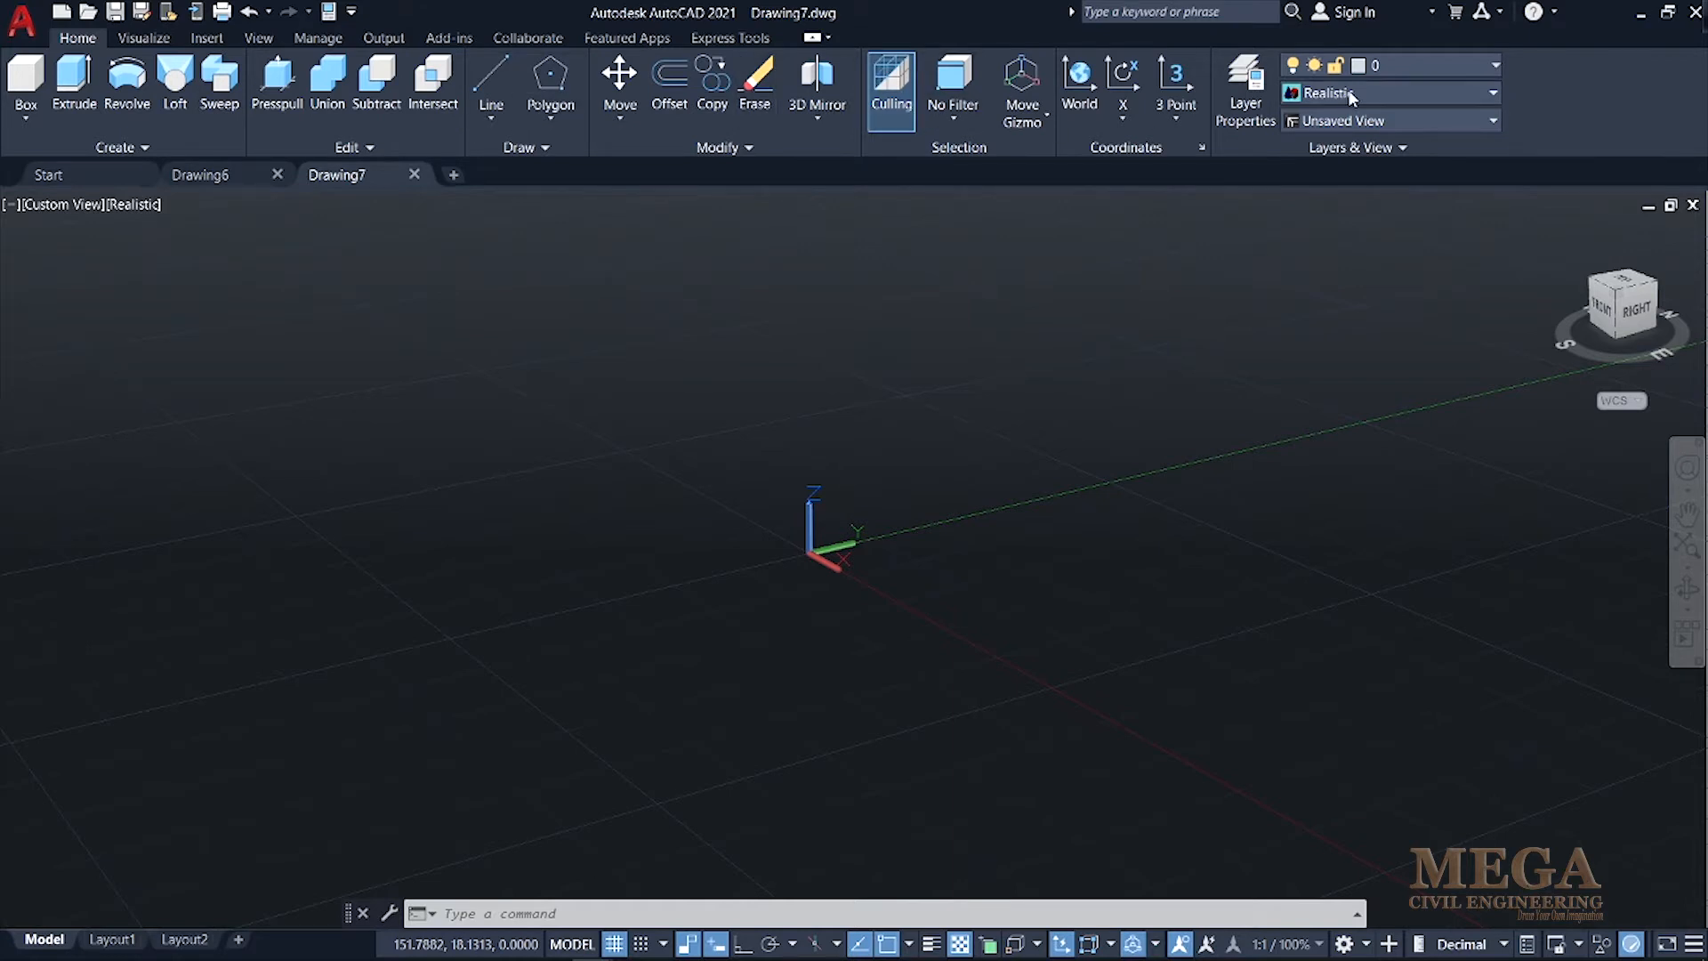
{"action": "left_click", "coordinate": [143, 37]}
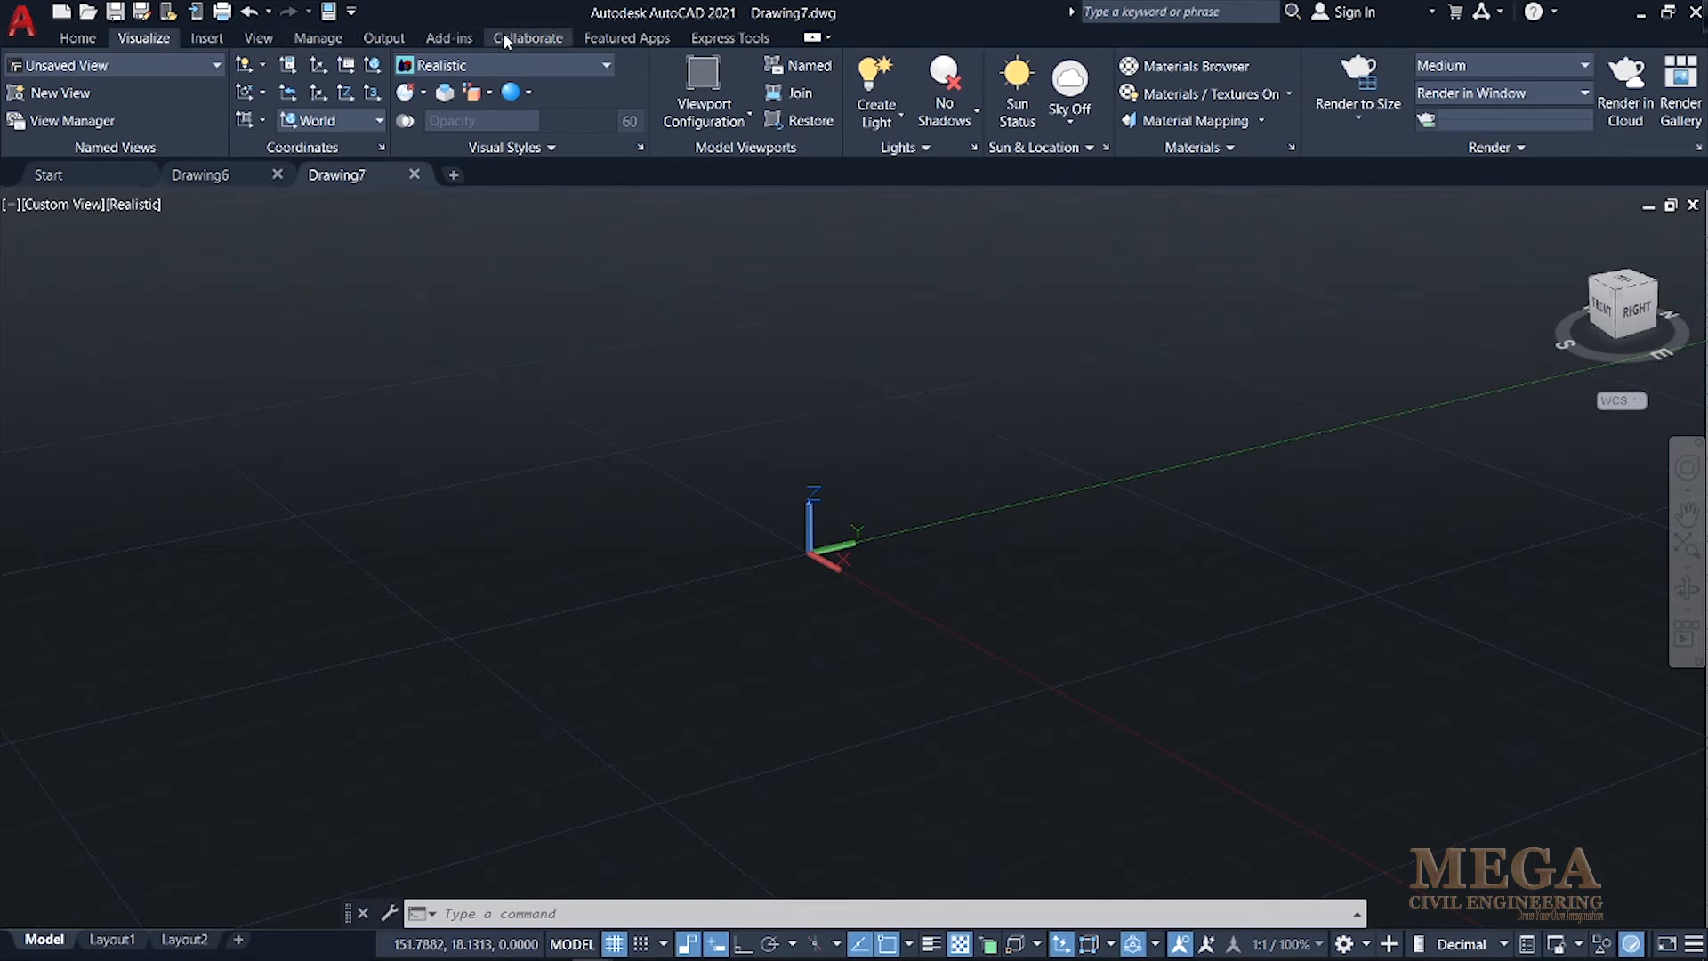
{"action": "left_click", "coordinate": [93, 37]}
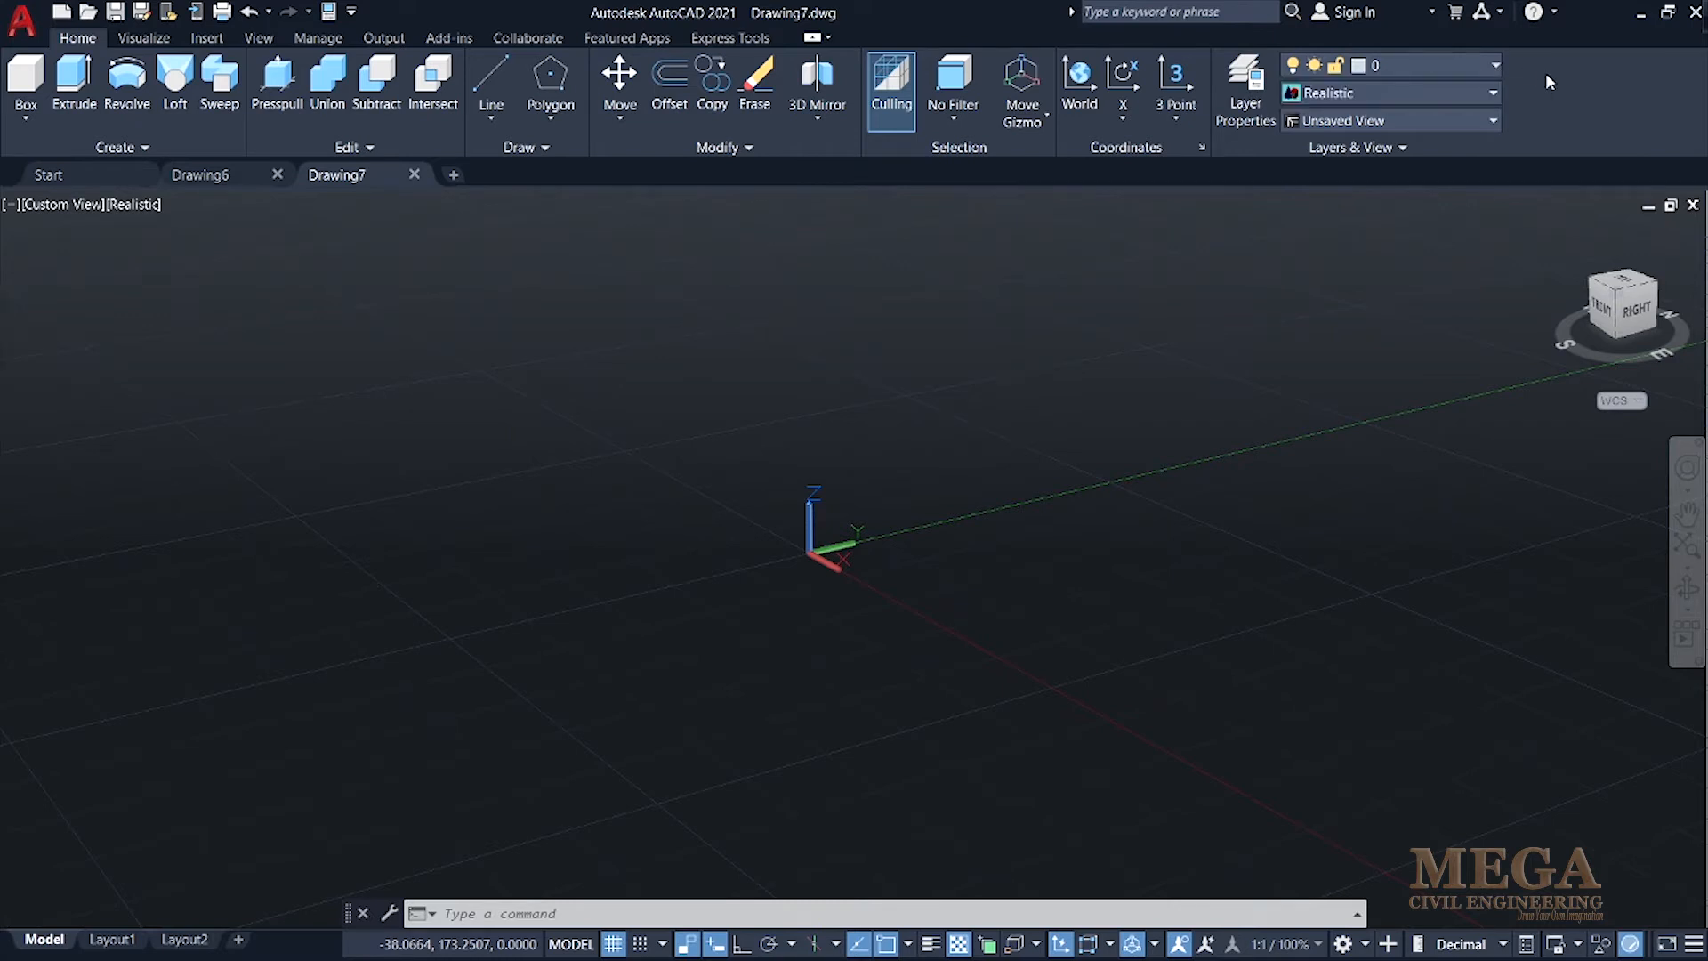
{"action": "left_click", "coordinate": [620, 119]}
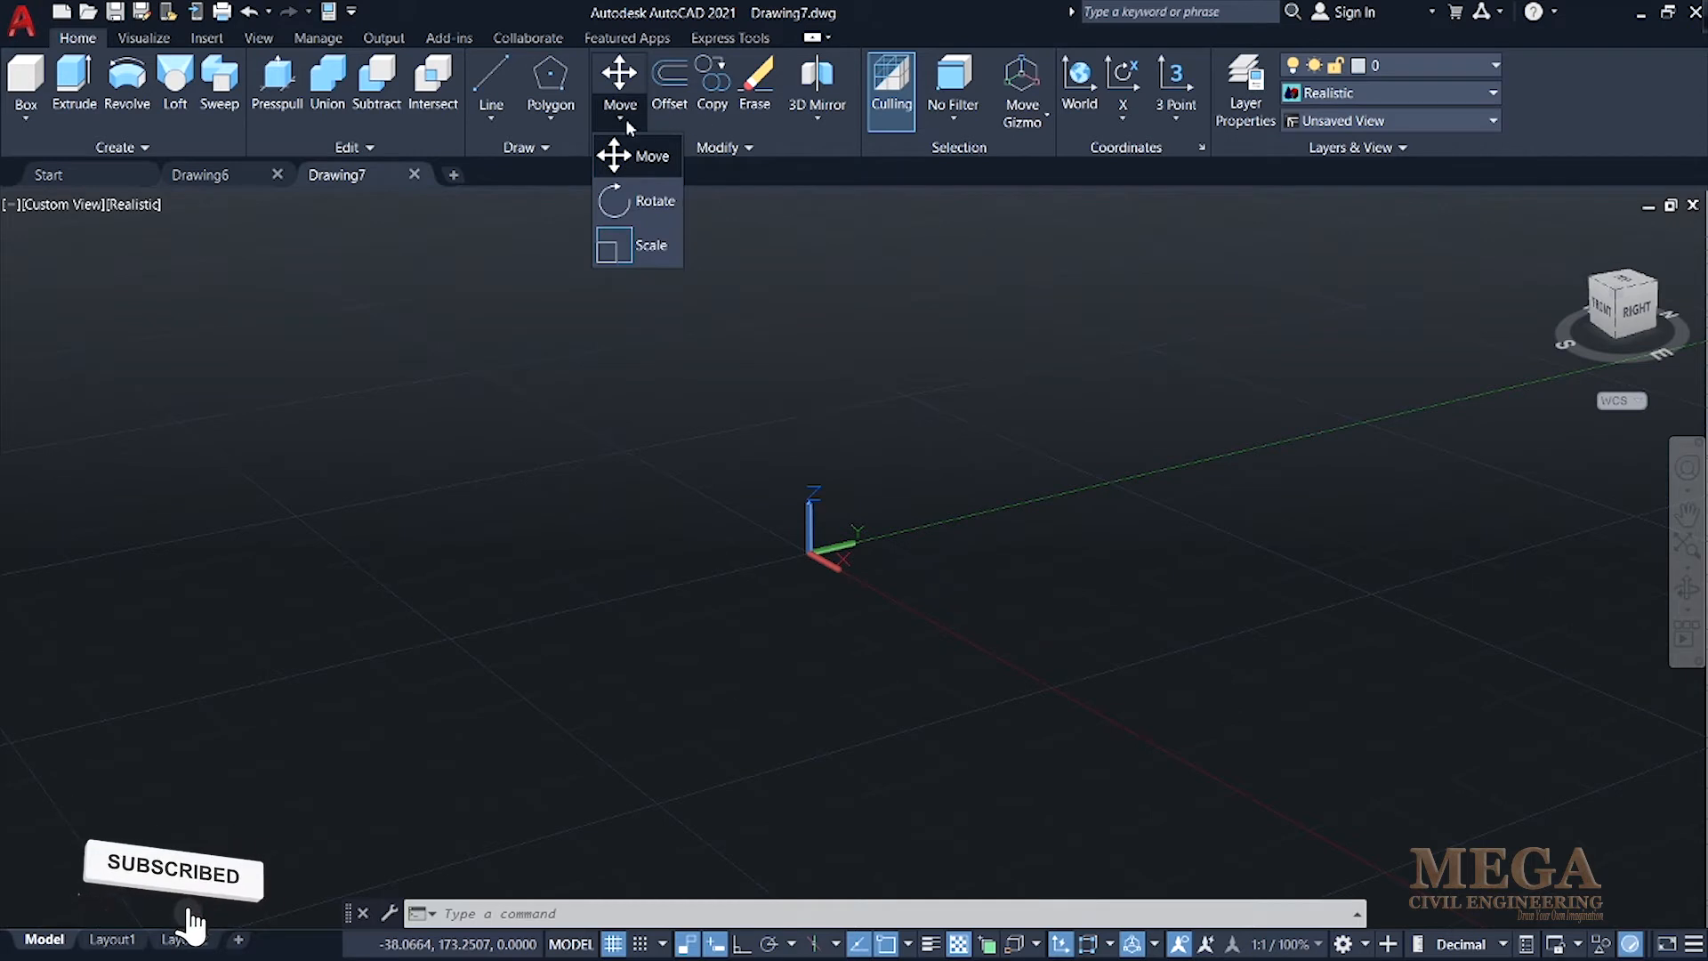
{"action": "left_click", "coordinate": [546, 119]}
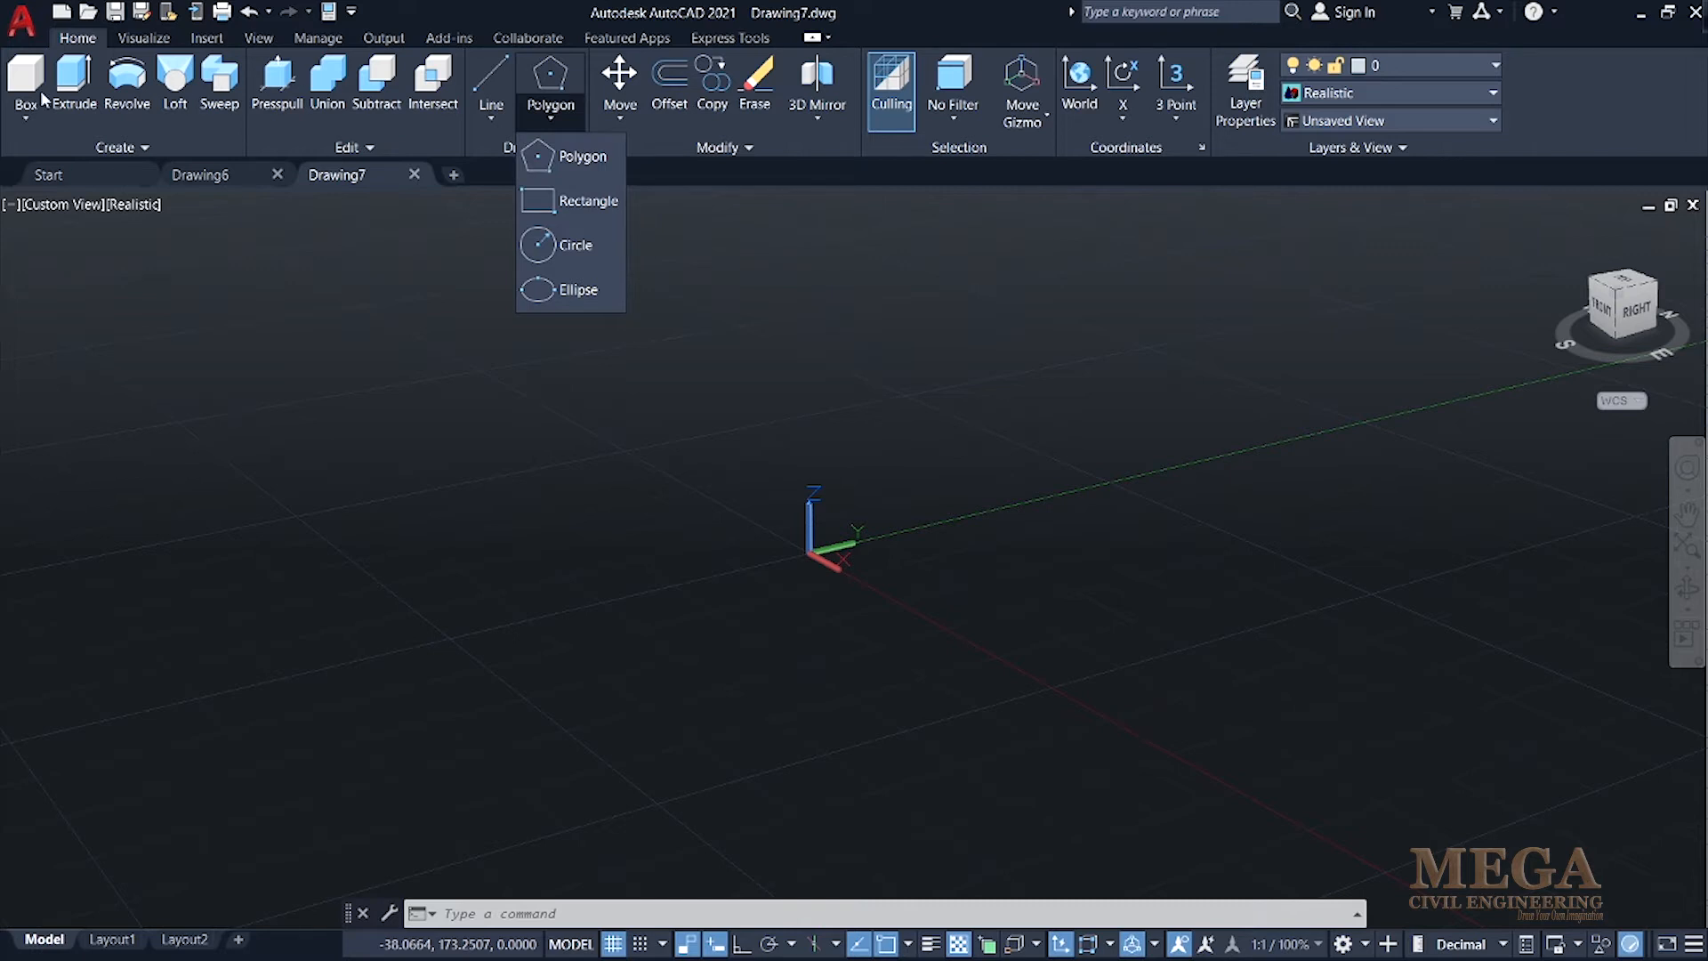
{"action": "left_click", "coordinate": [1524, 93]}
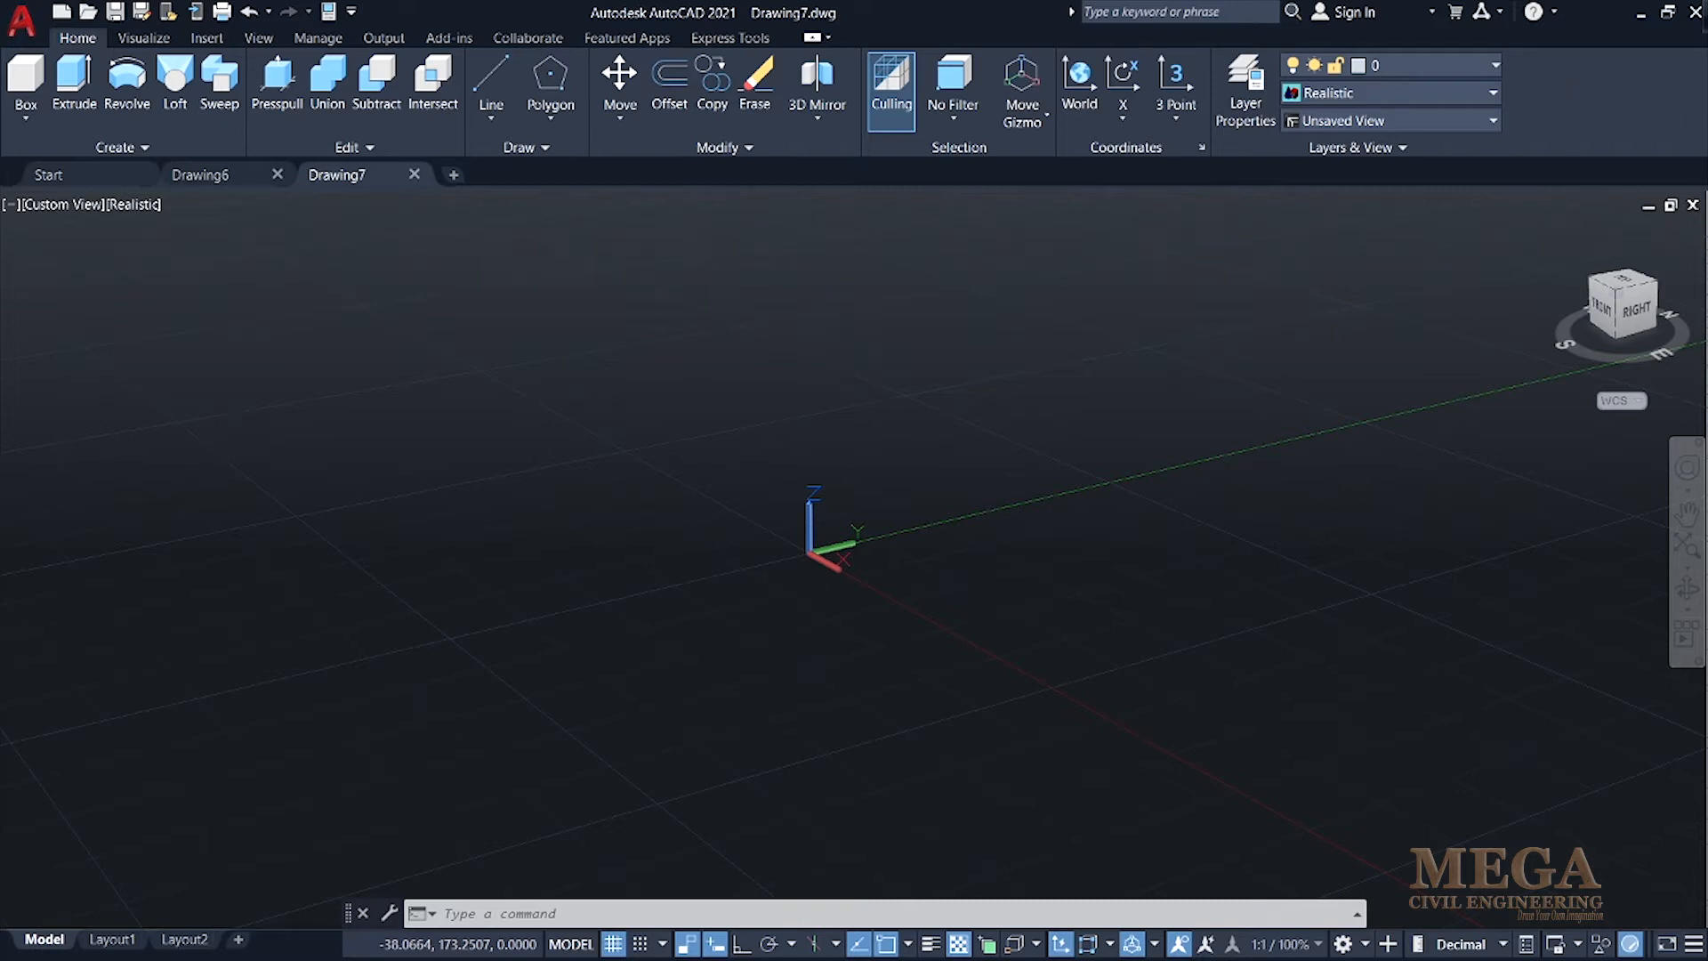
Switch the workspace to 3D Modeling and look over its solid primitive and extrusion tools
{"action": "left_click", "coordinate": [1343, 944]}
{"action": "left_click", "coordinate": [1398, 811]}
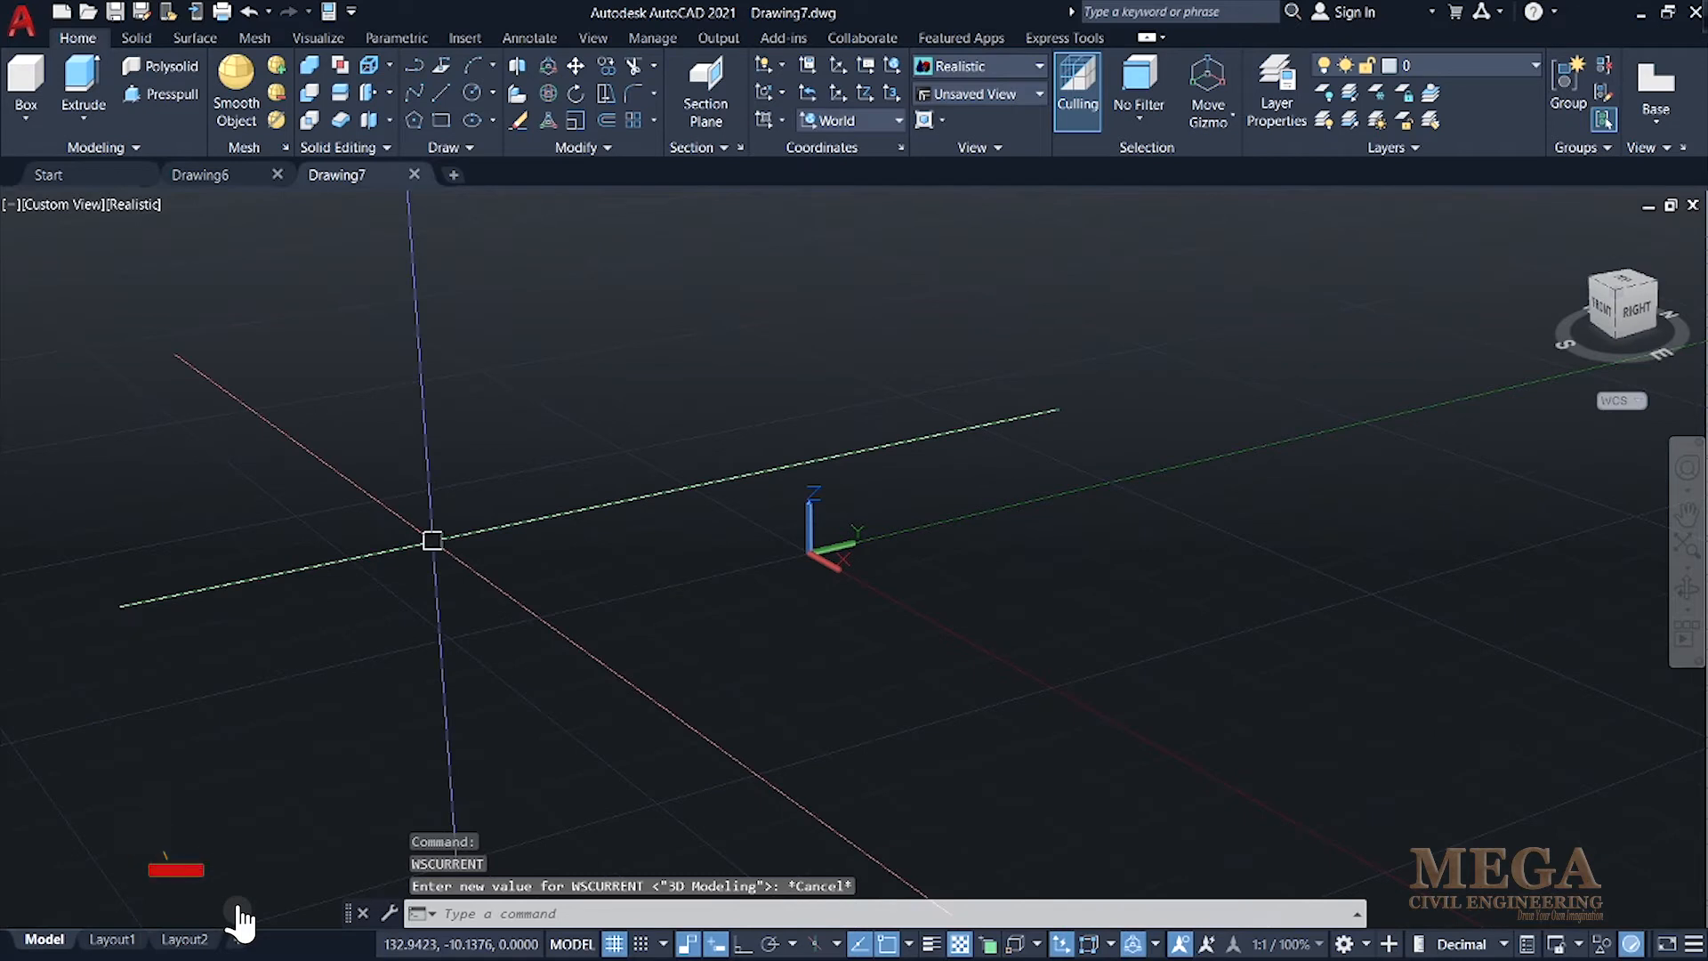
{"action": "left_click", "coordinate": [26, 116]}
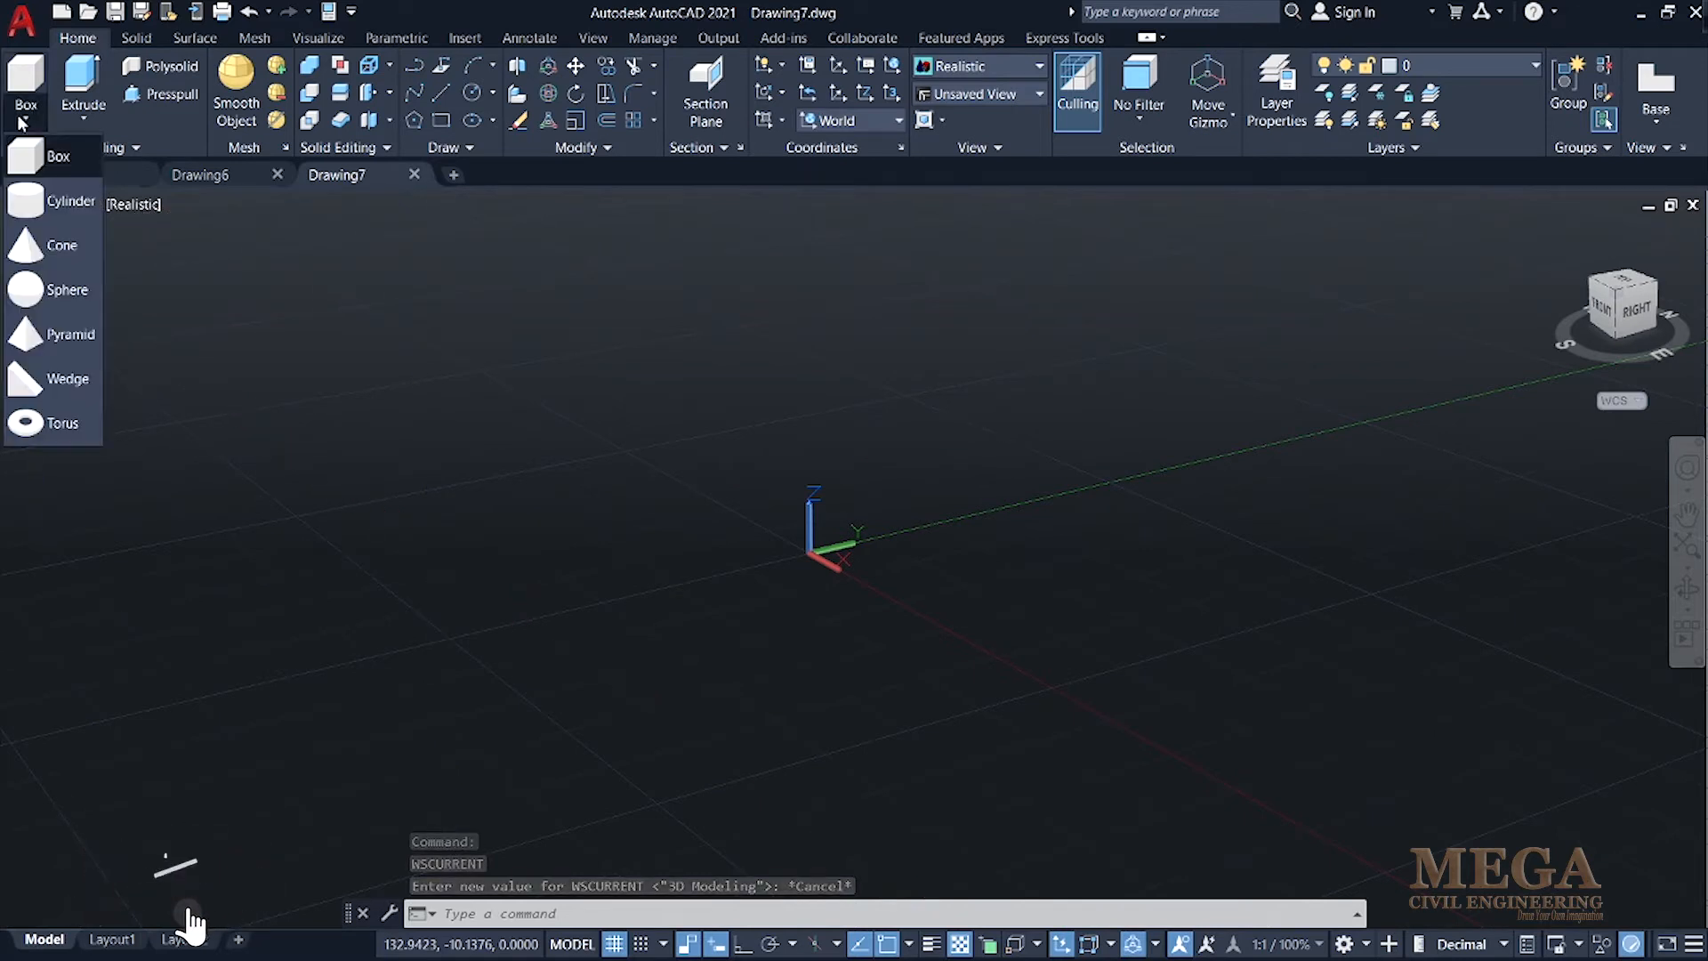
{"action": "left_click", "coordinate": [82, 118]}
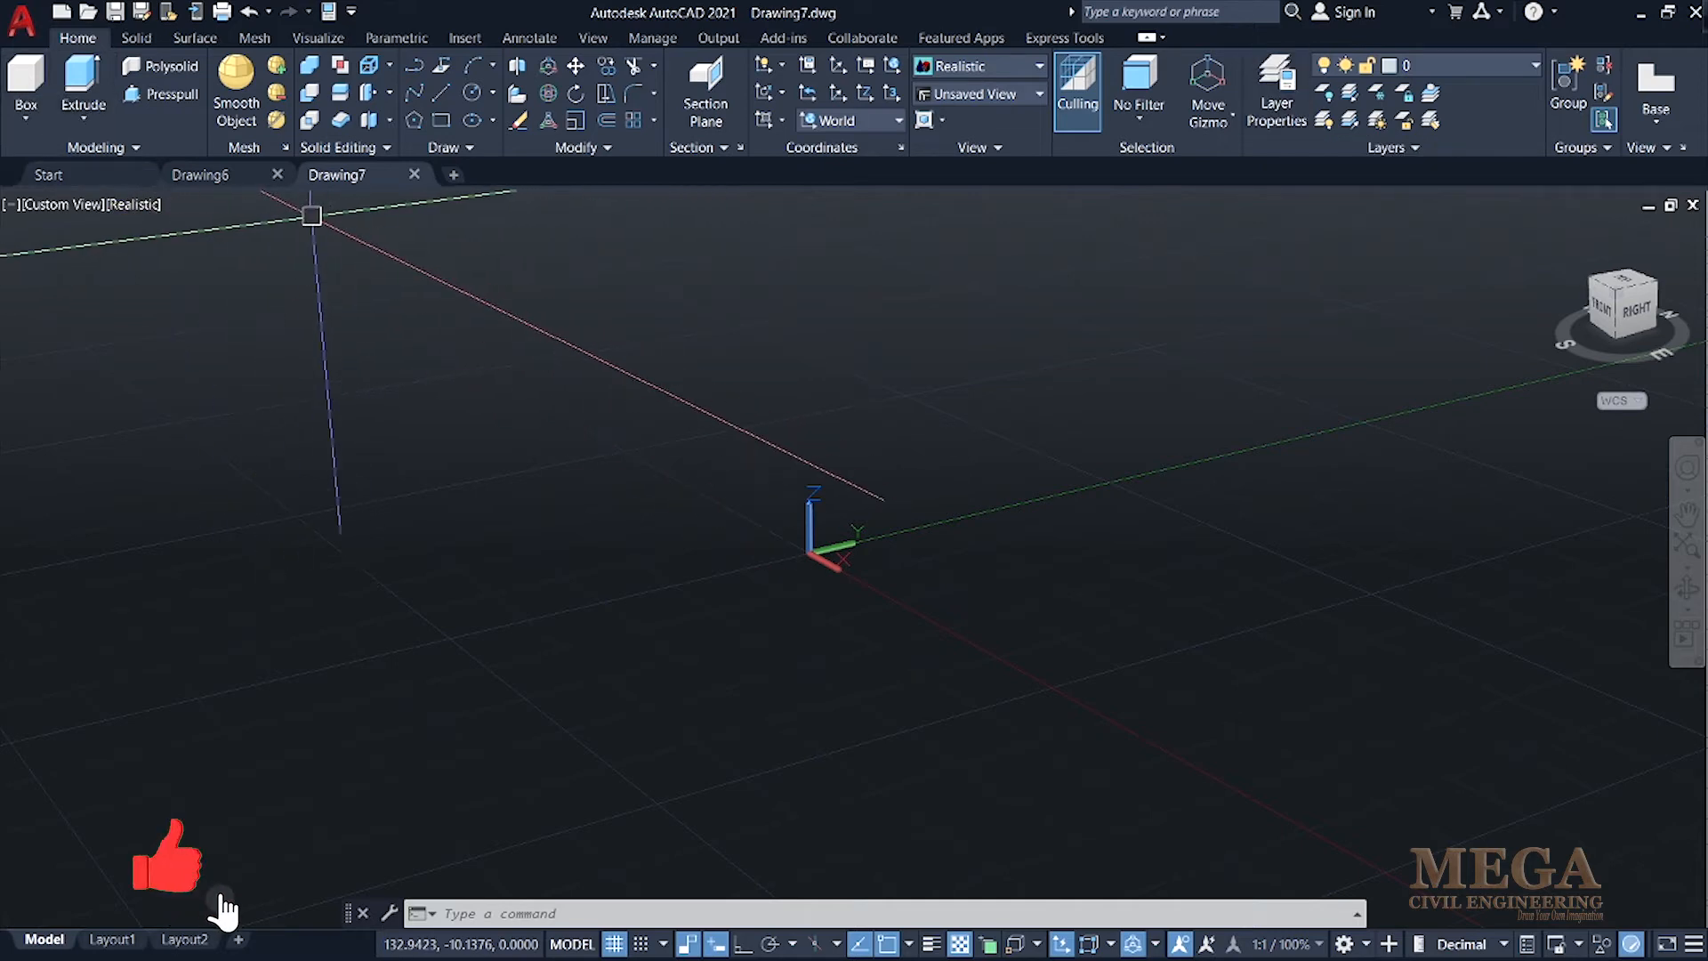
{"action": "left_click", "coordinate": [95, 120]}
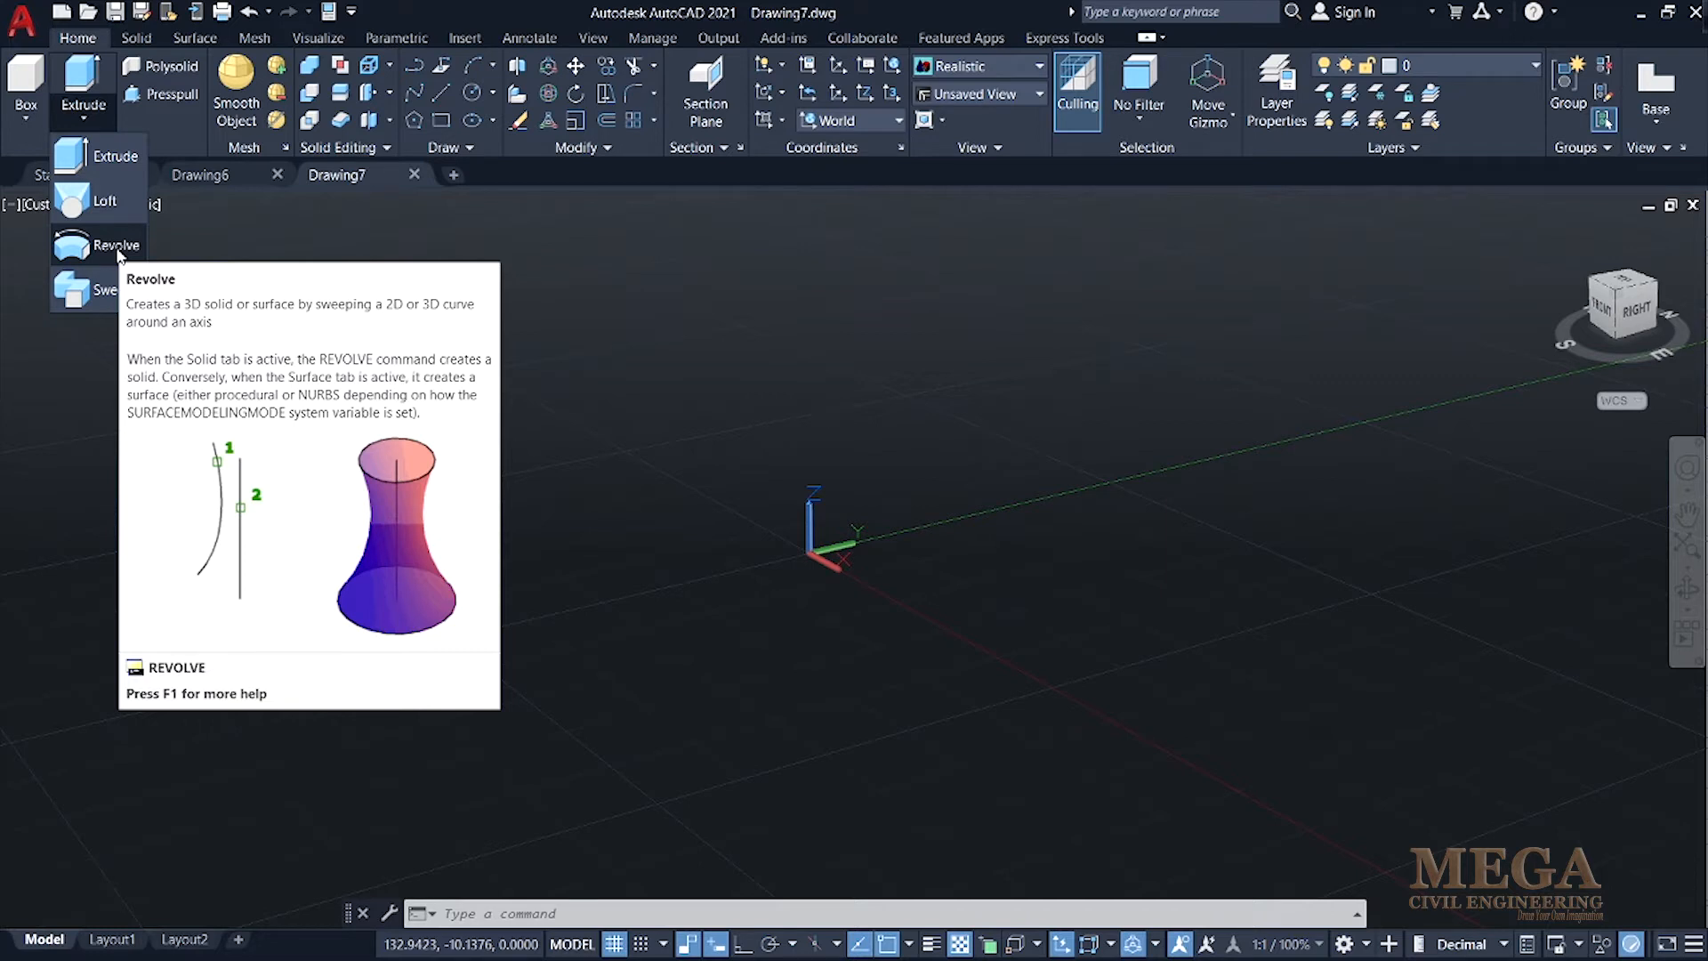
{"action": "left_click", "coordinate": [193, 133]}
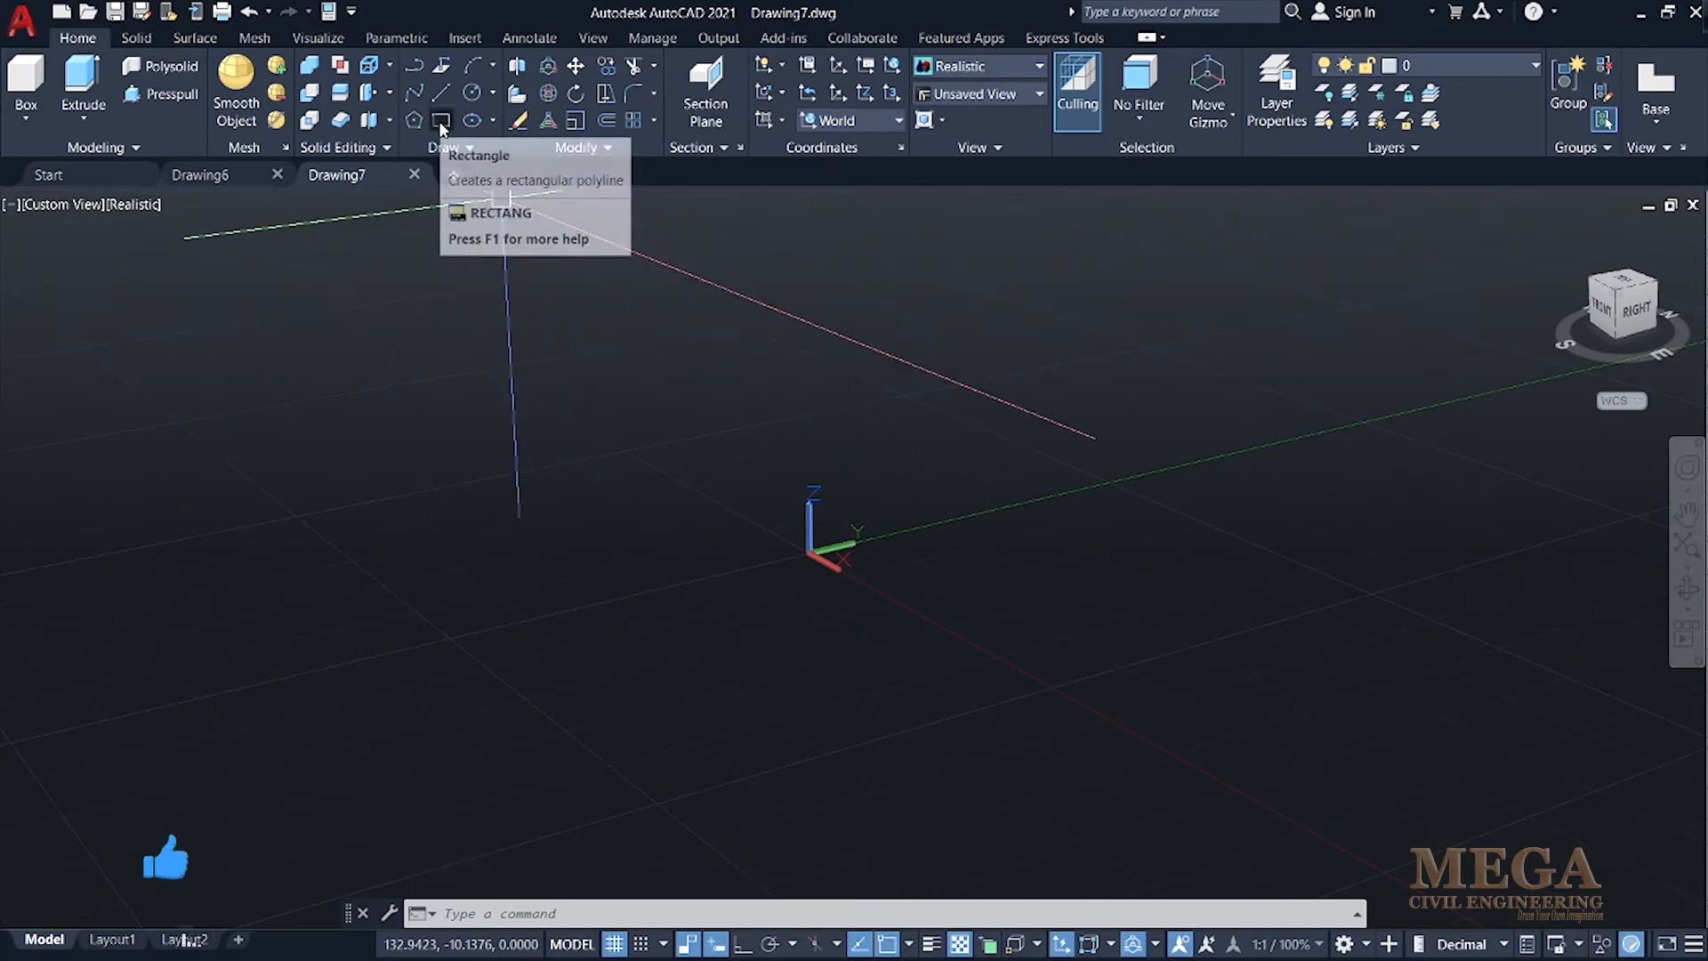
Draw a rectangle of about 79 by 35 units on the ground plane beside the origin
{"action": "left_click", "coordinate": [440, 120]}
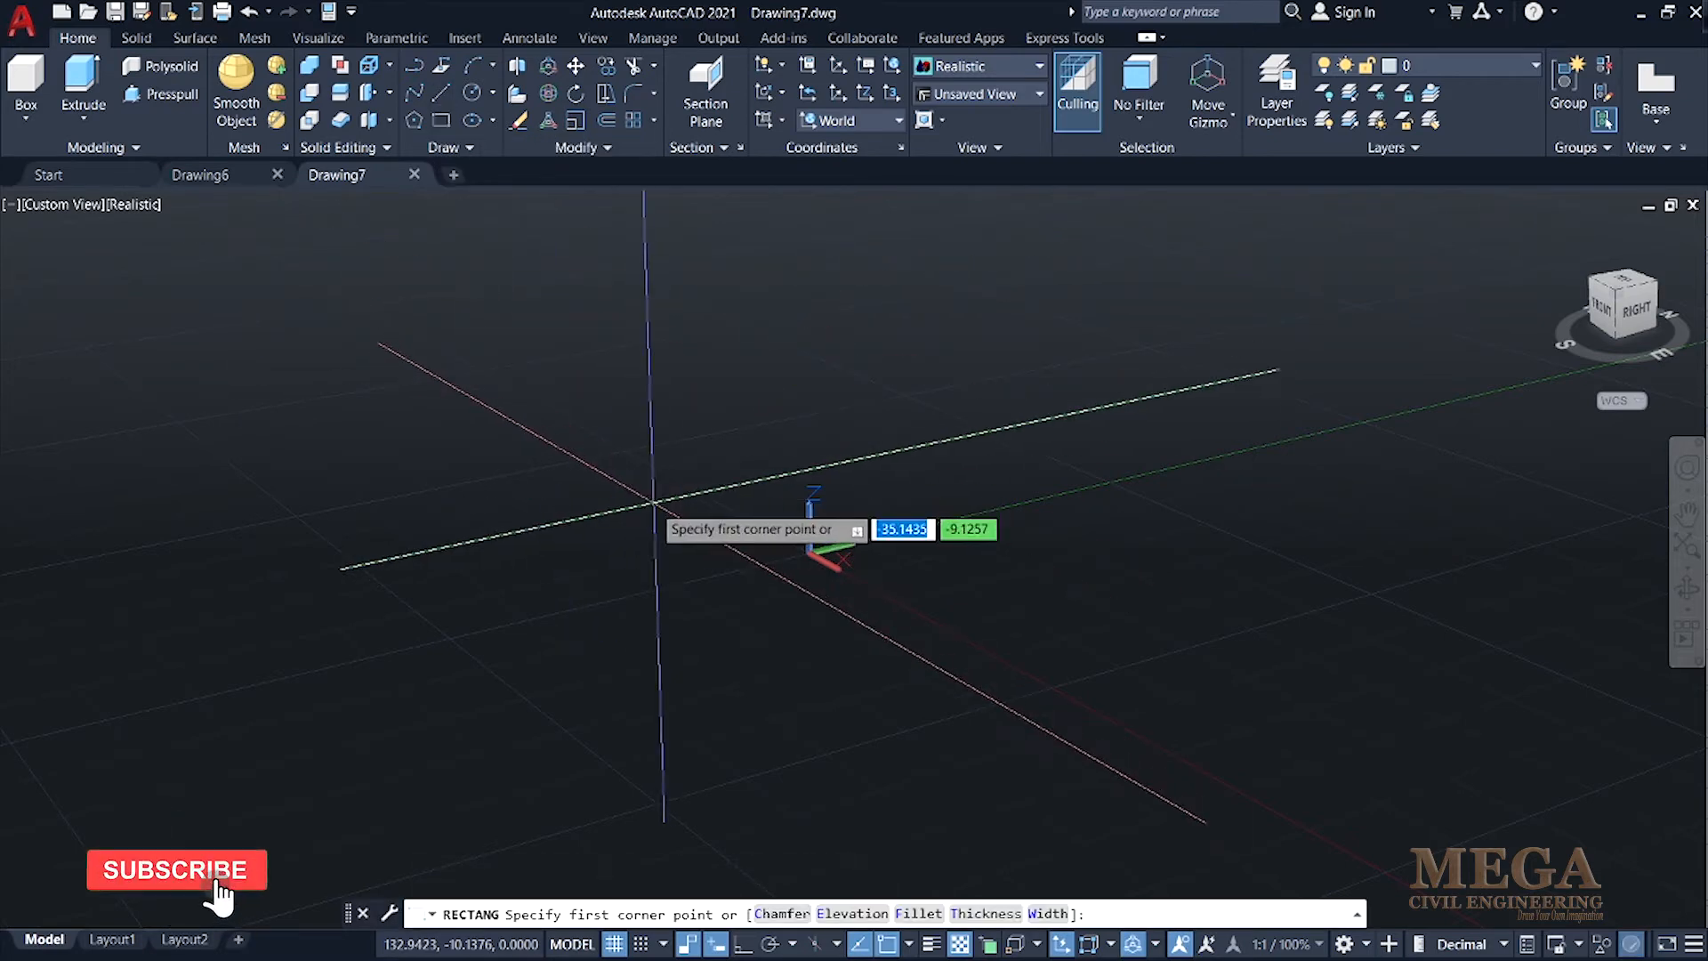
{"action": "left_click", "coordinate": [653, 507]}
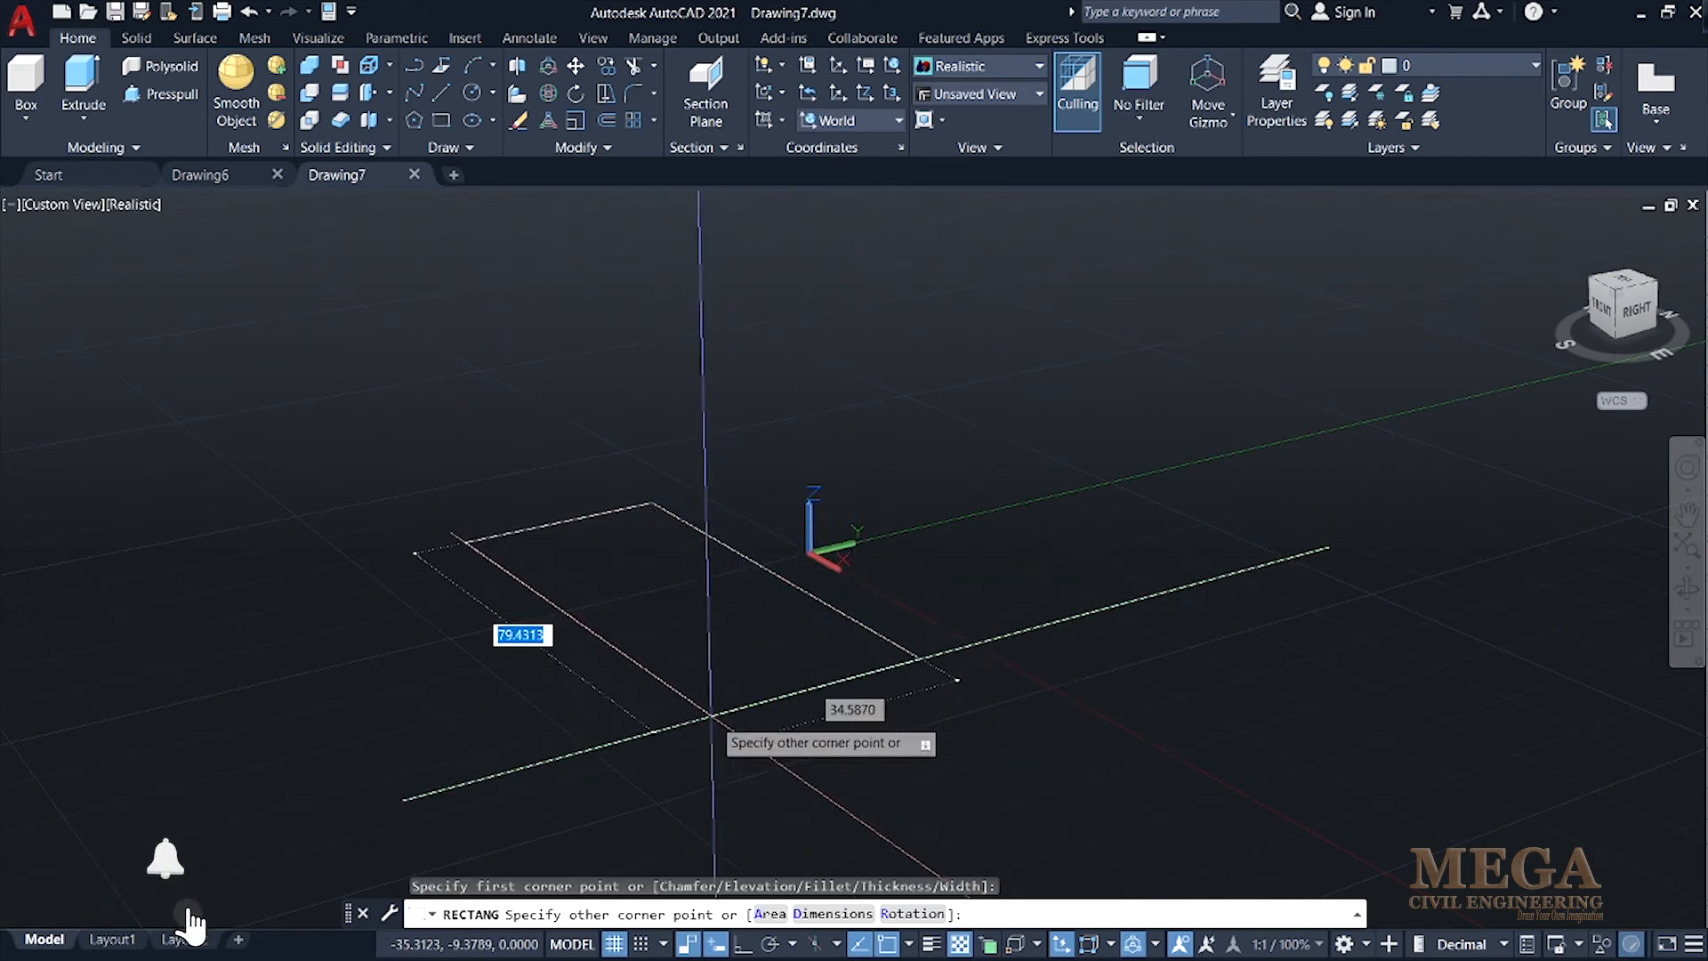
{"action": "left_click", "coordinate": [879, 669]}
Extrude the rectangle upward into a solid box about 33.87 units high
{"action": "middle_click_drag", "start_coordinate": [879, 669], "coordinate": [1144, 633]}
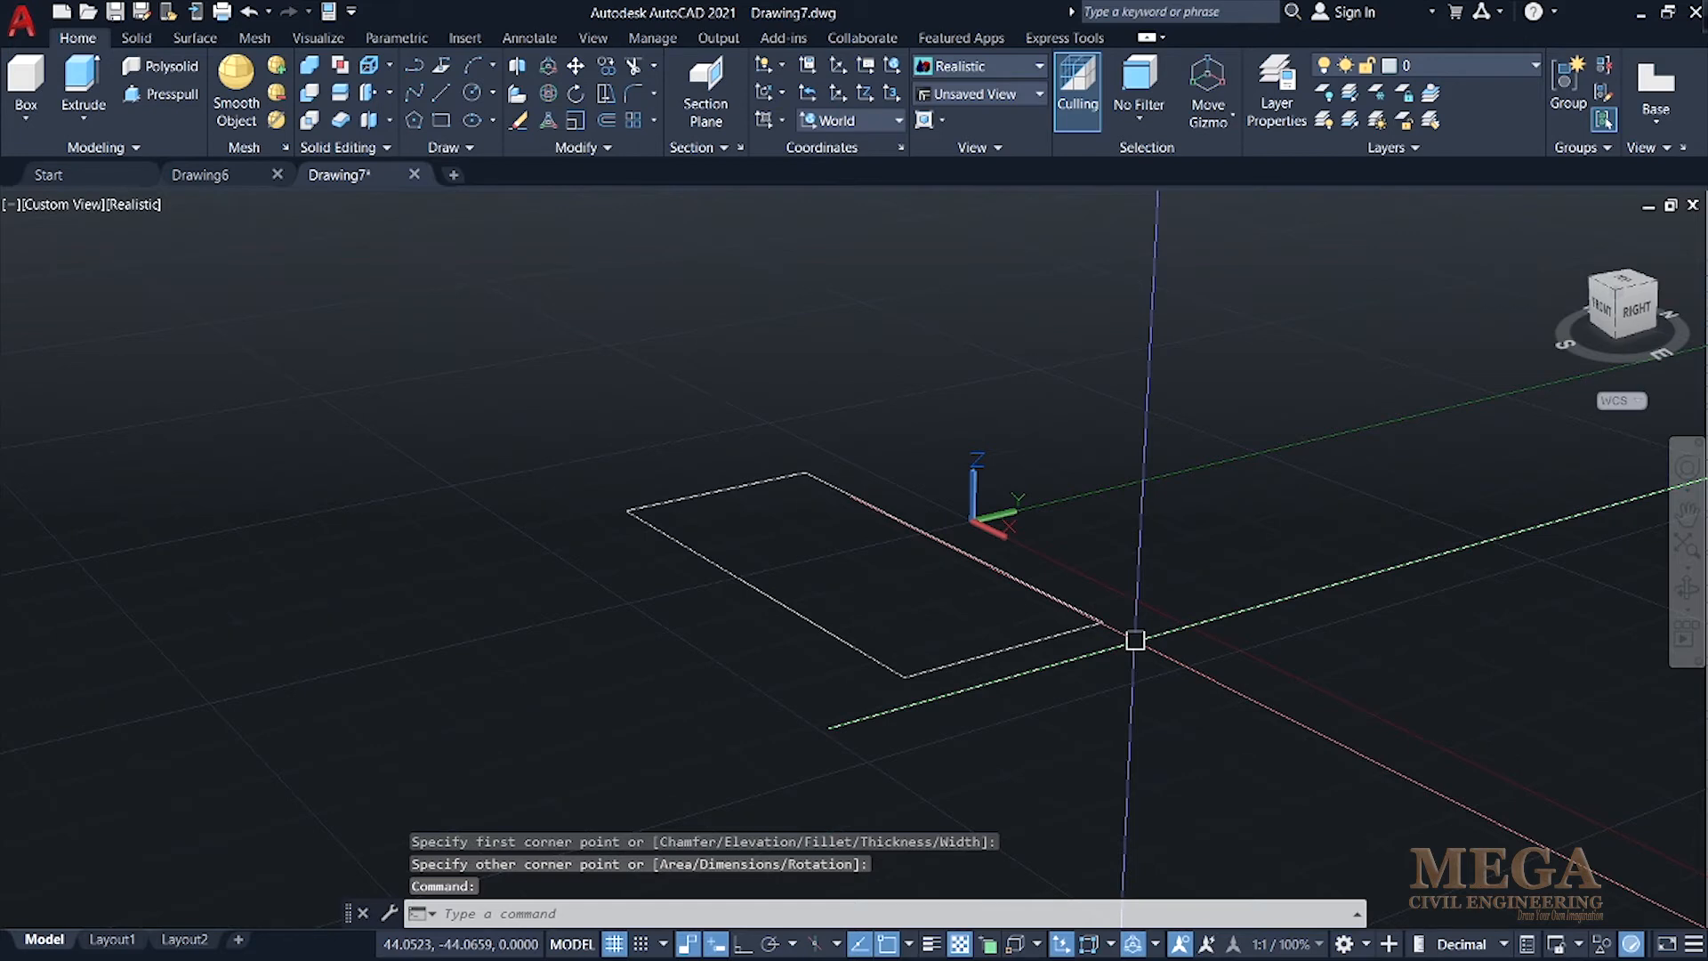
{"action": "middle_click_drag", "start_coordinate": [667, 732], "coordinate": [752, 746]}
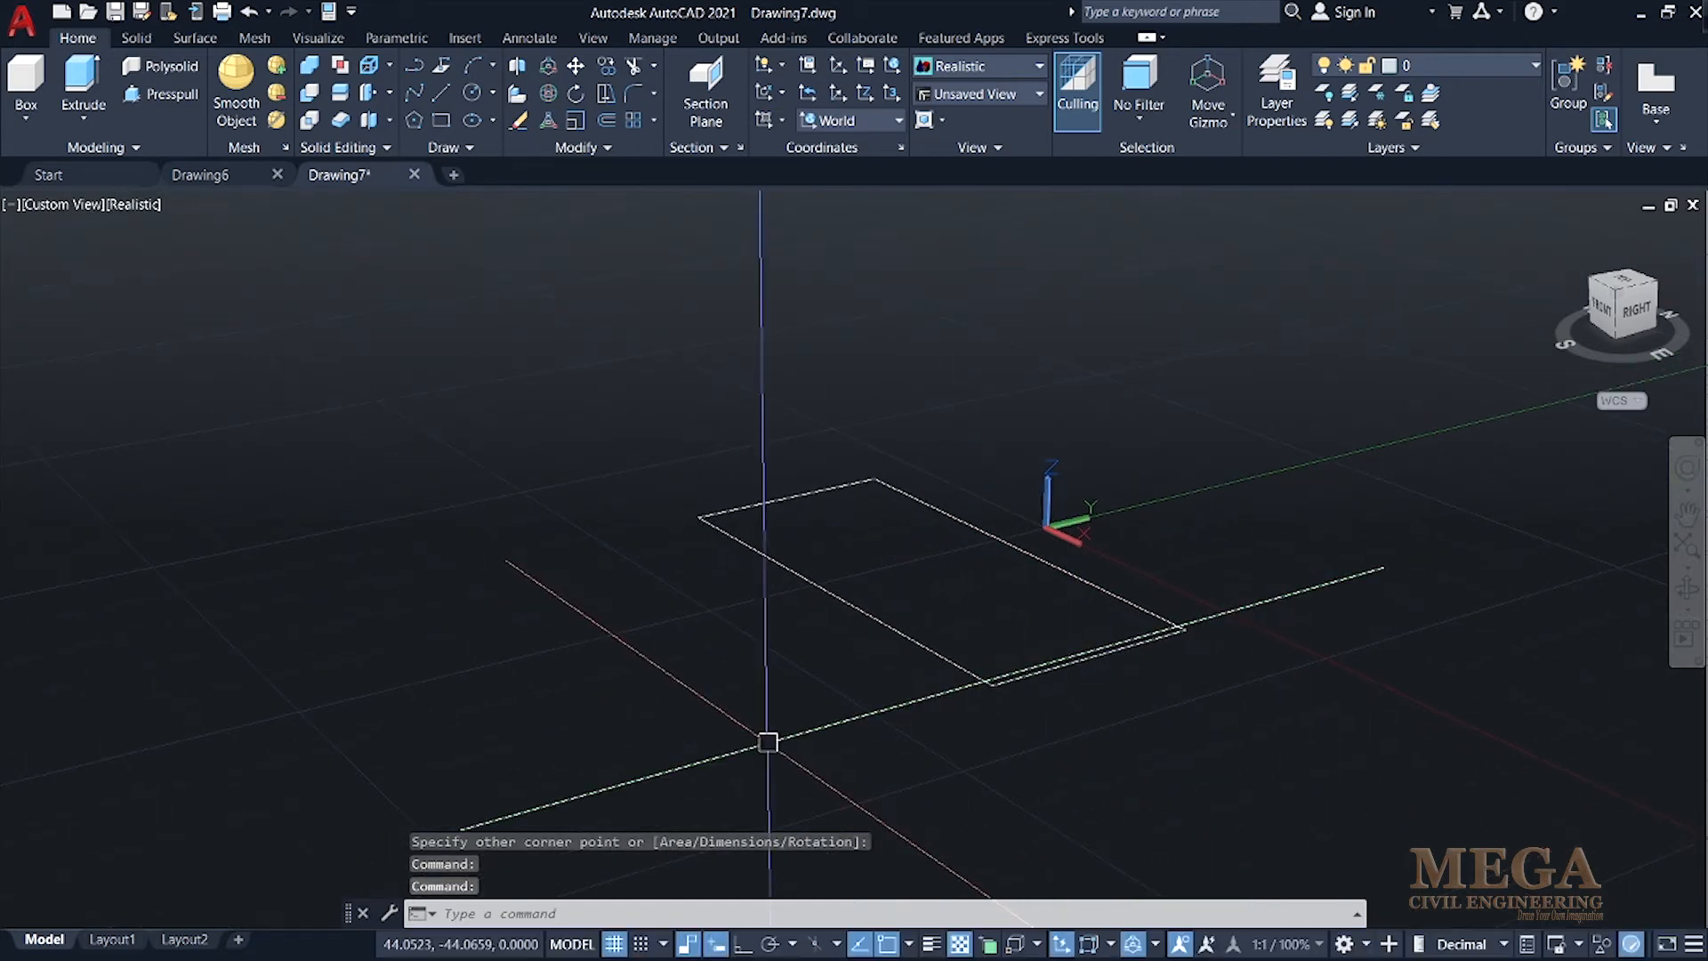
{"action": "left_click", "coordinate": [81, 122]}
{"action": "left_click", "coordinate": [91, 153]}
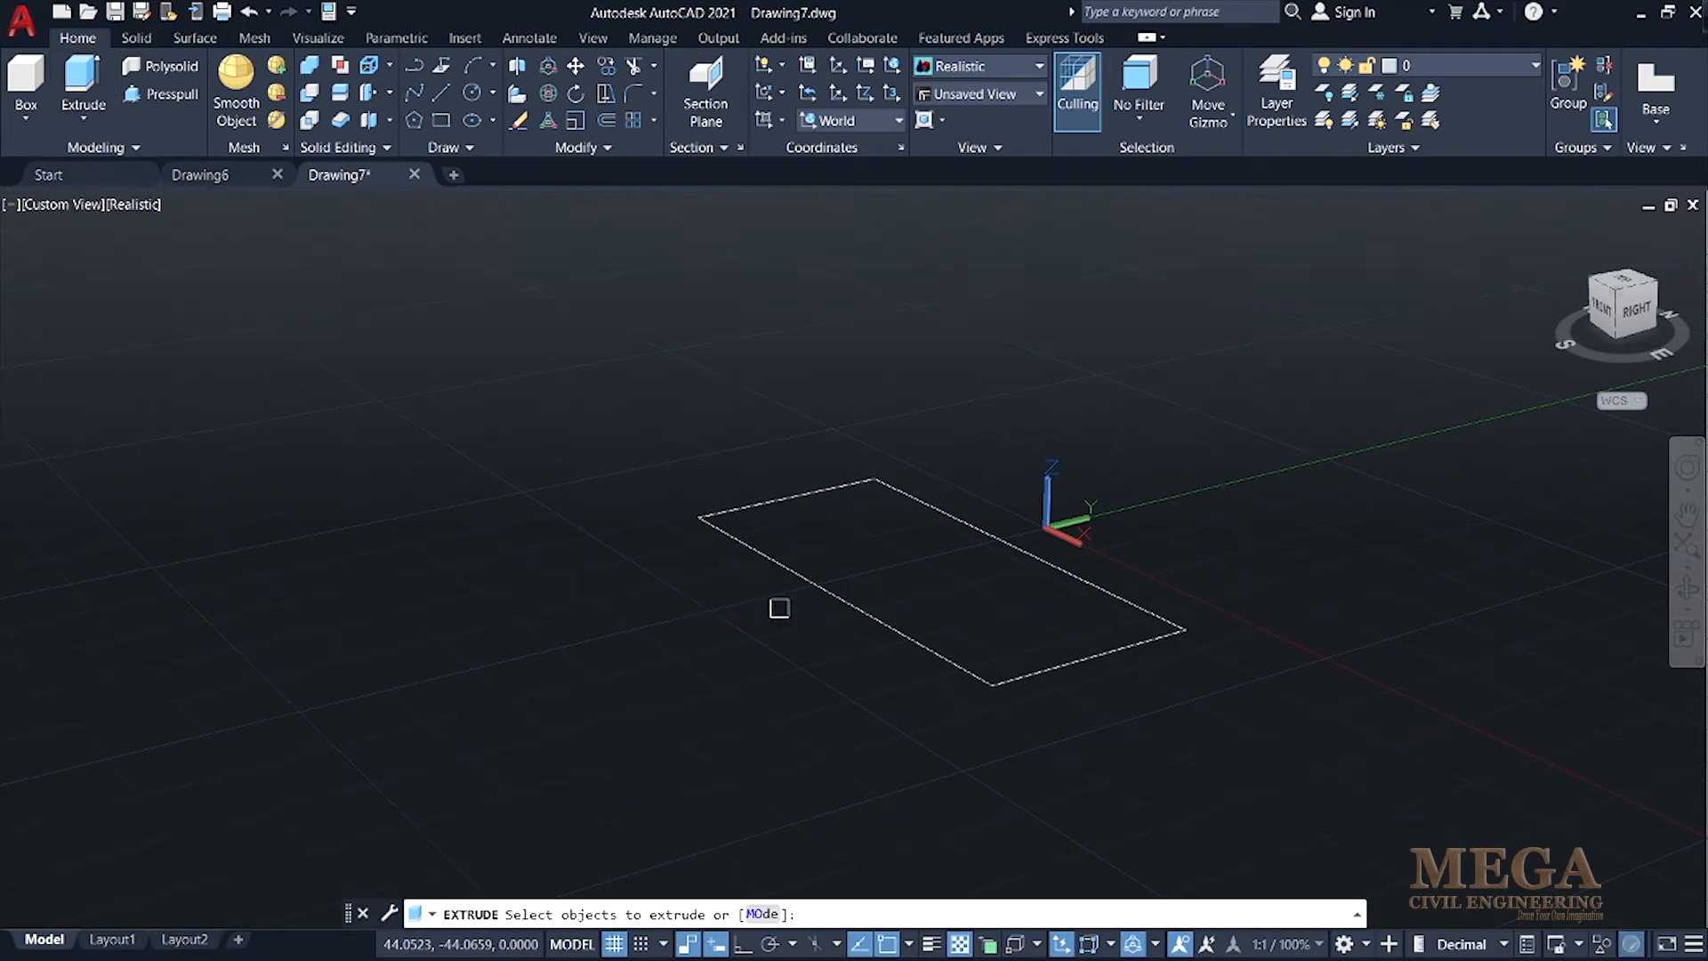
{"action": "left_click", "coordinate": [948, 658]}
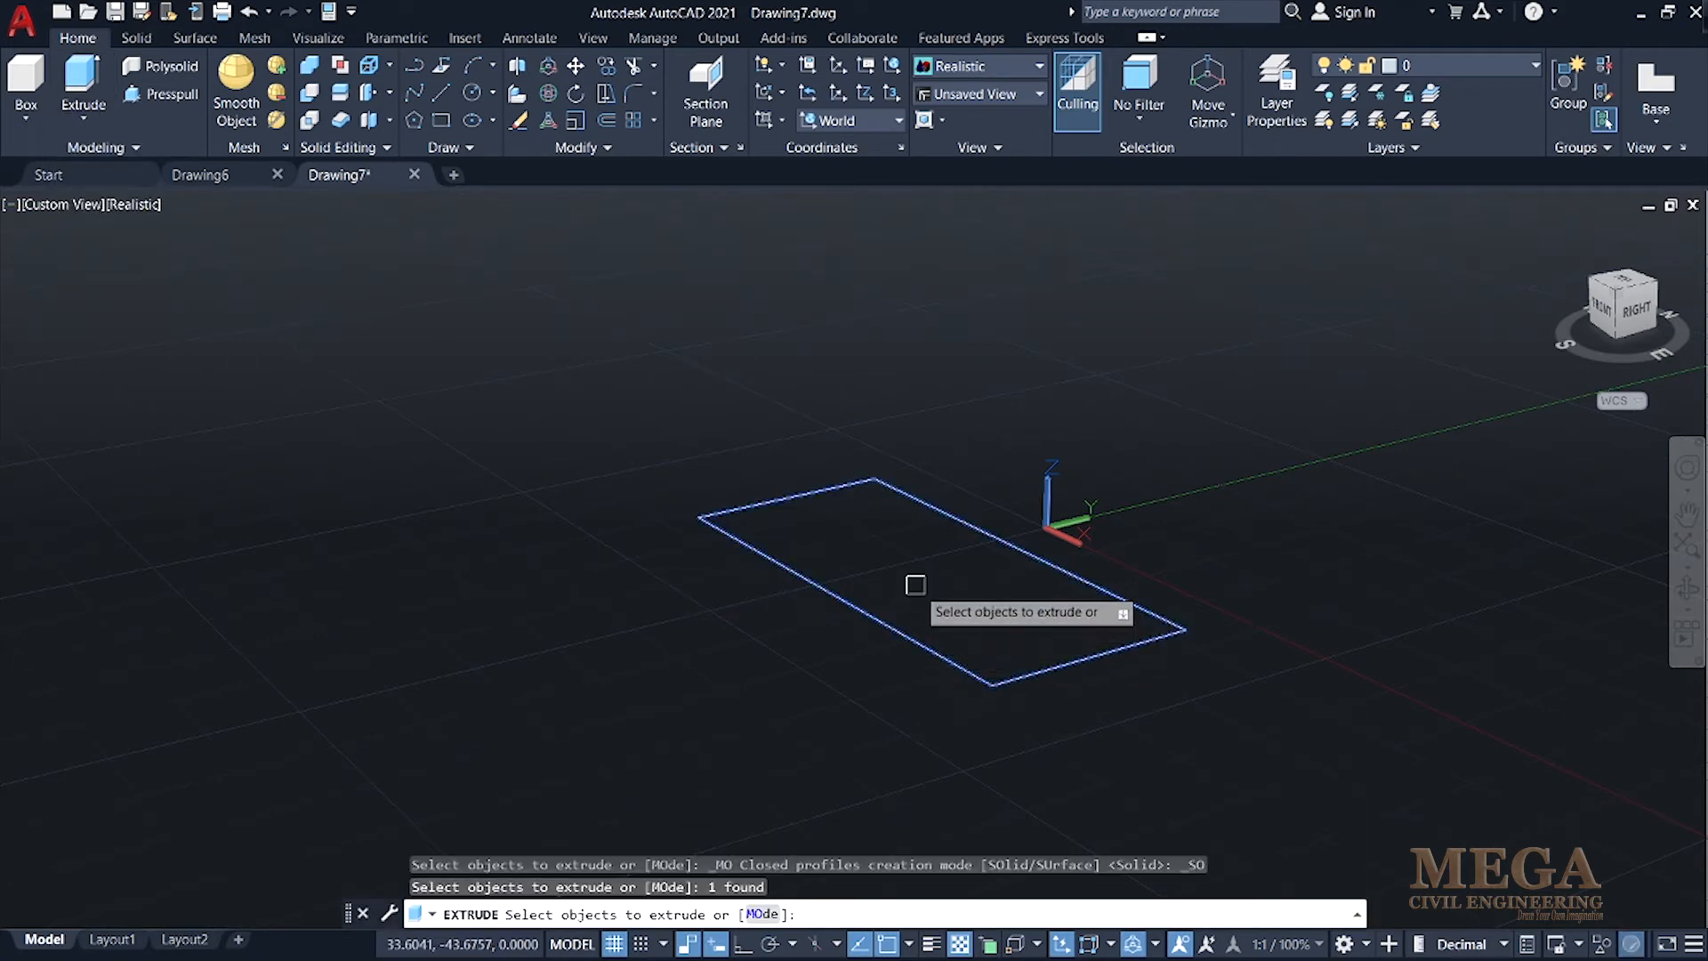
{"action": "key", "text": "Return"}
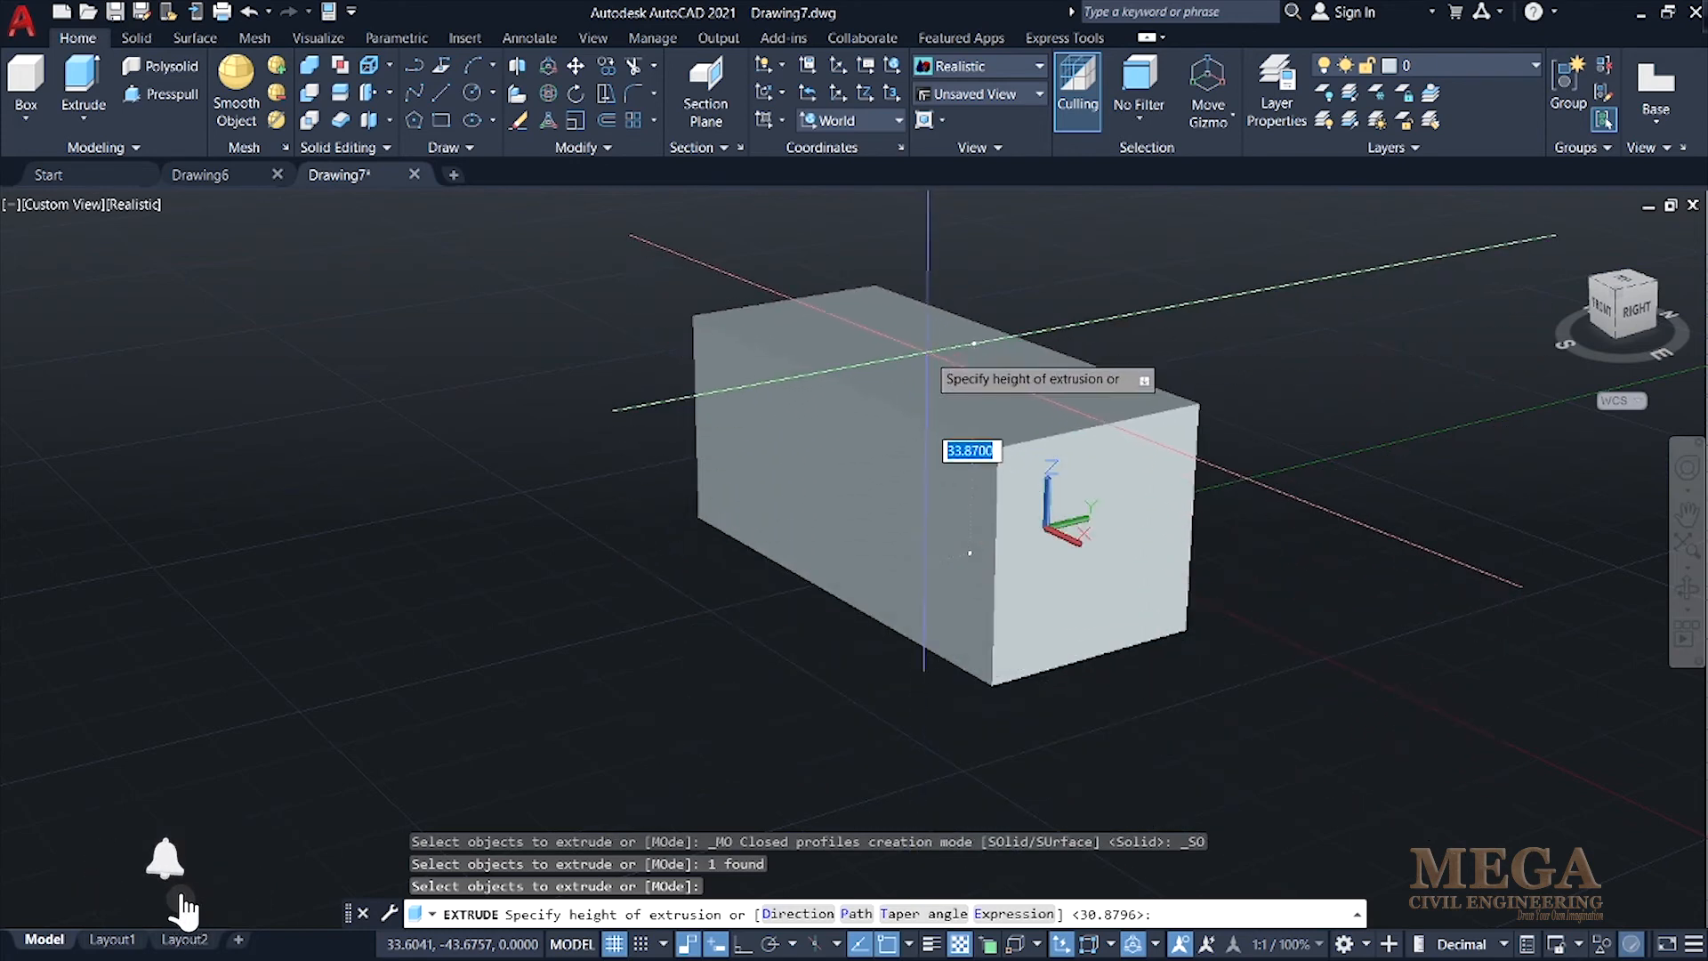
{"action": "left_click", "coordinate": [927, 345]}
Draw a single line about 84 units long on the ground plane, parallel to the long side of the box
{"action": "middle_click_drag", "start_coordinate": [425, 636], "coordinate": [556, 635]}
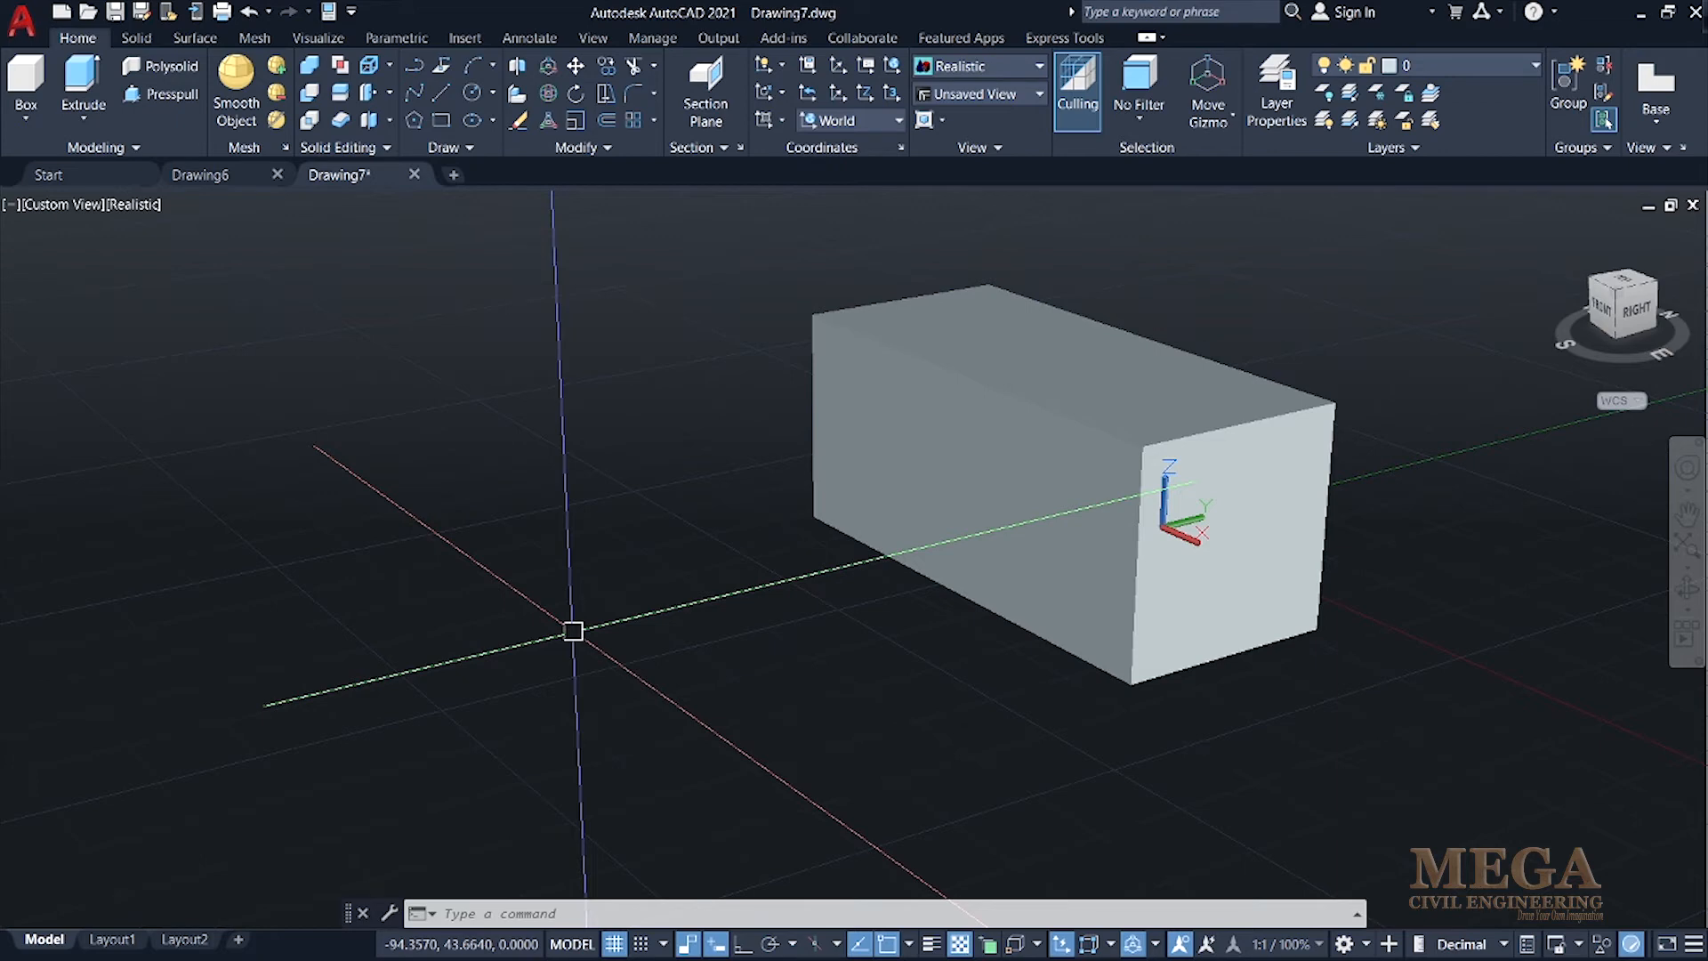
{"action": "left_click", "coordinate": [439, 93]}
{"action": "left_click", "coordinate": [343, 418]}
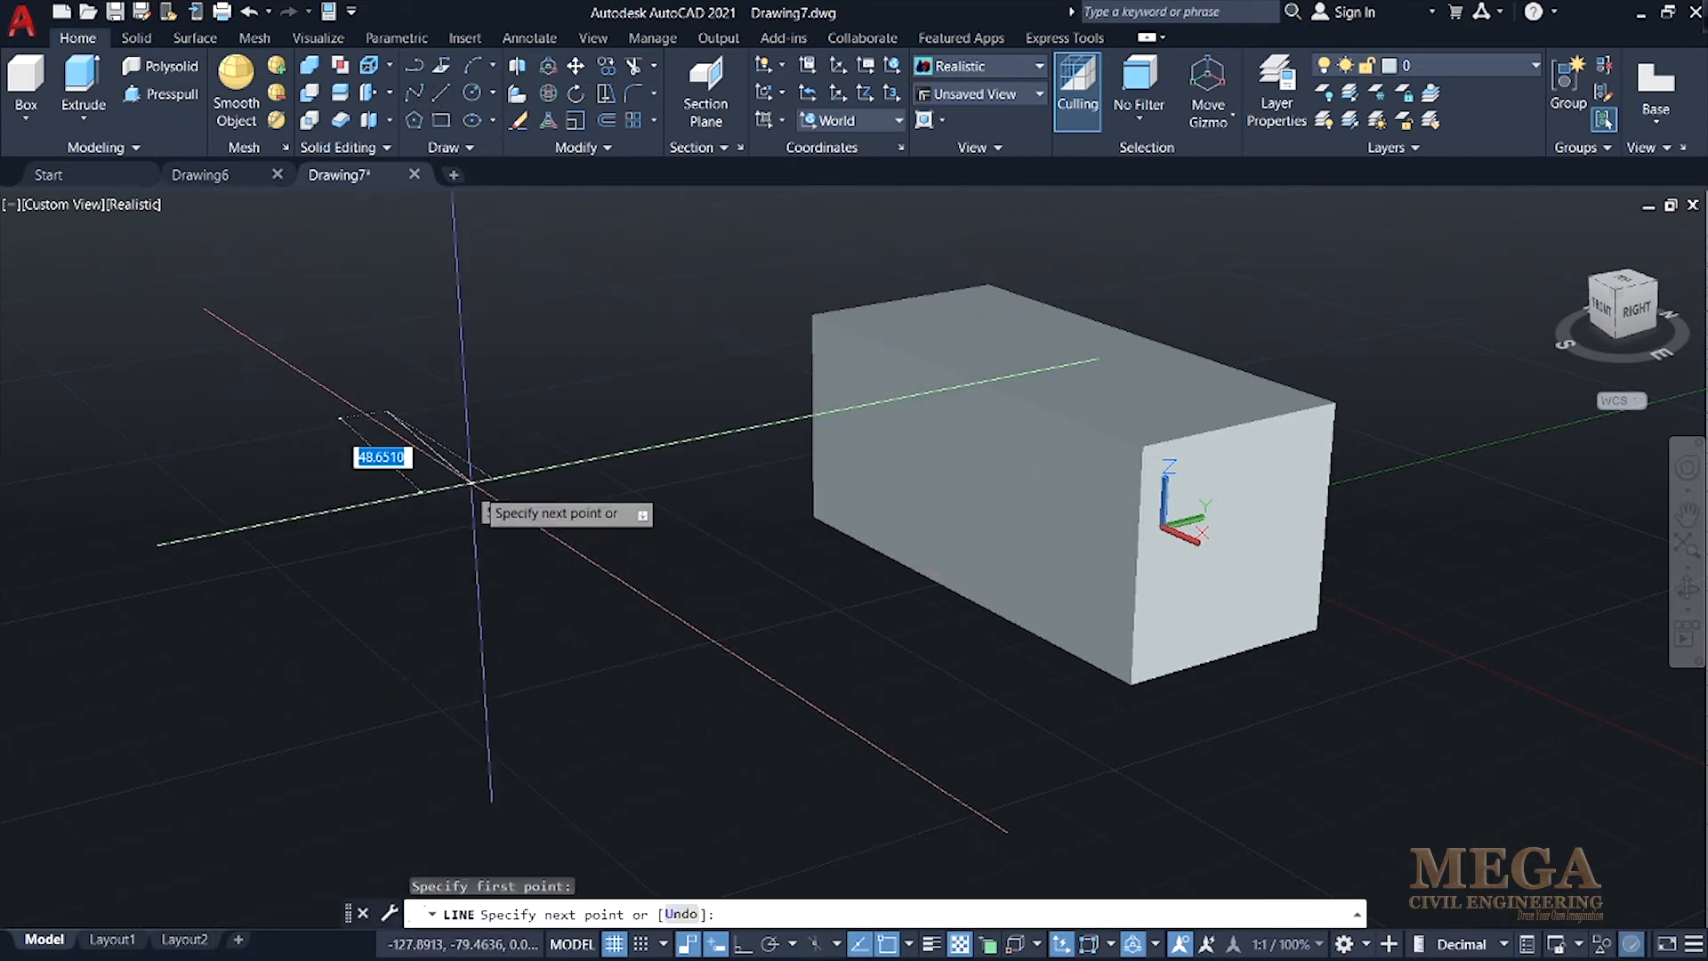
{"action": "left_click", "coordinate": [582, 541]}
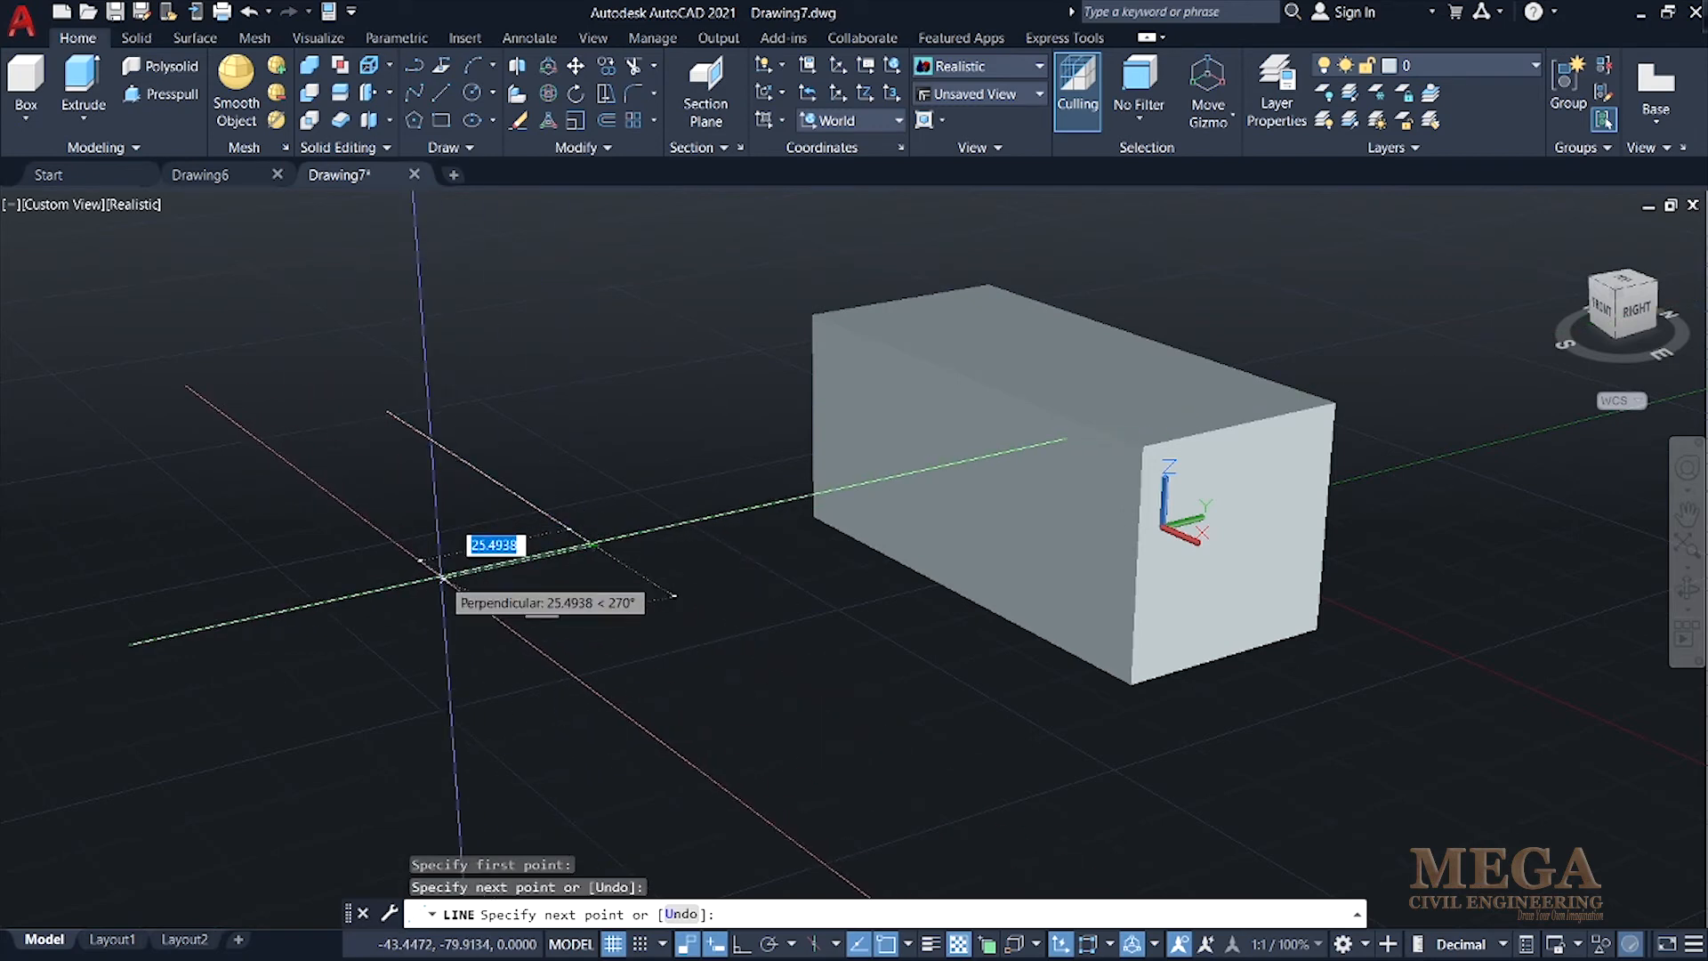
{"action": "key", "text": "Escape"}
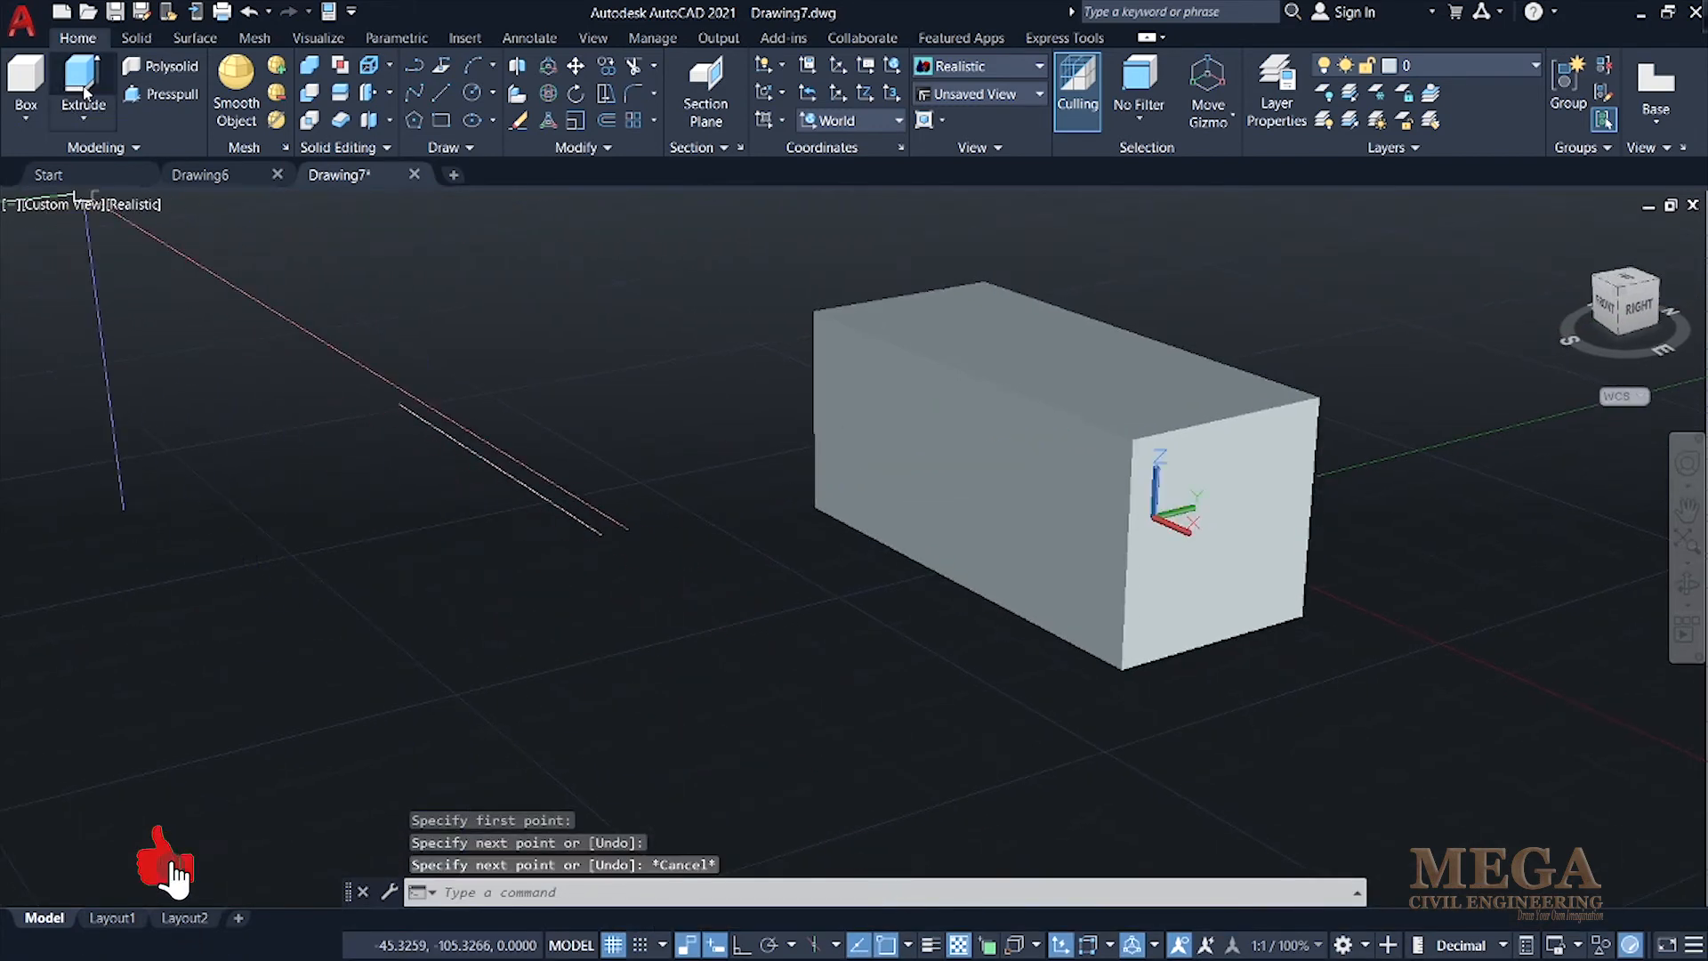
Extrude the single line upward into a vertical surface
{"action": "left_click", "coordinate": [83, 89]}
{"action": "left_click", "coordinate": [526, 488]}
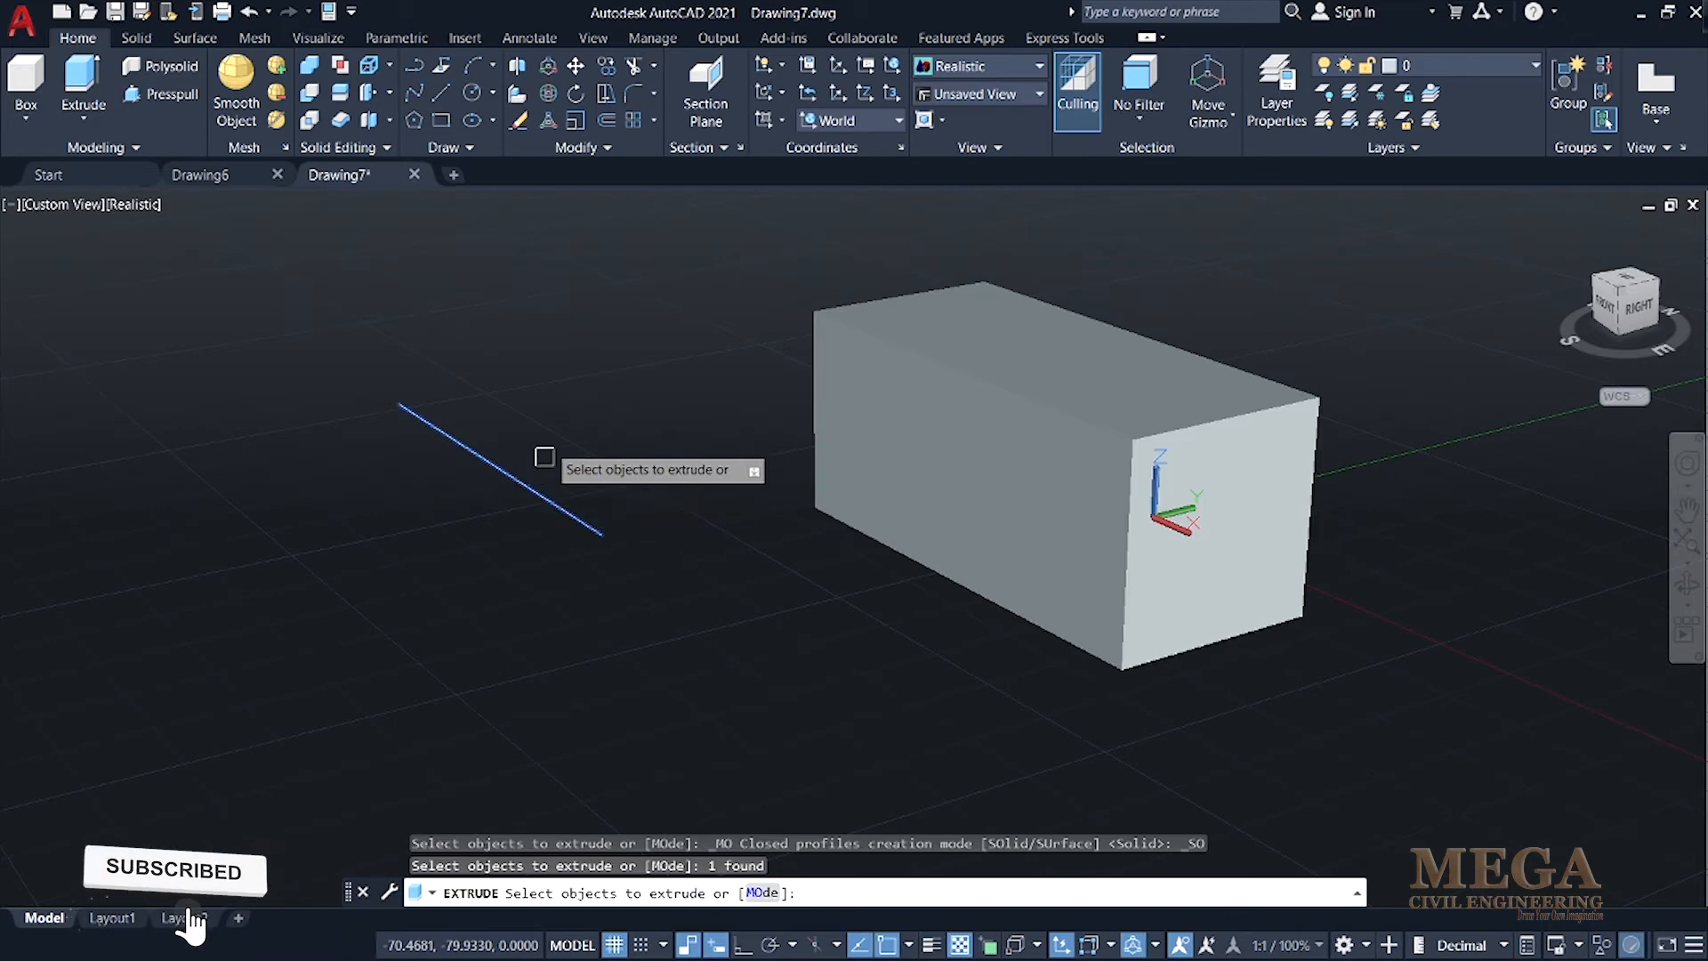
{"action": "key", "text": "Return"}
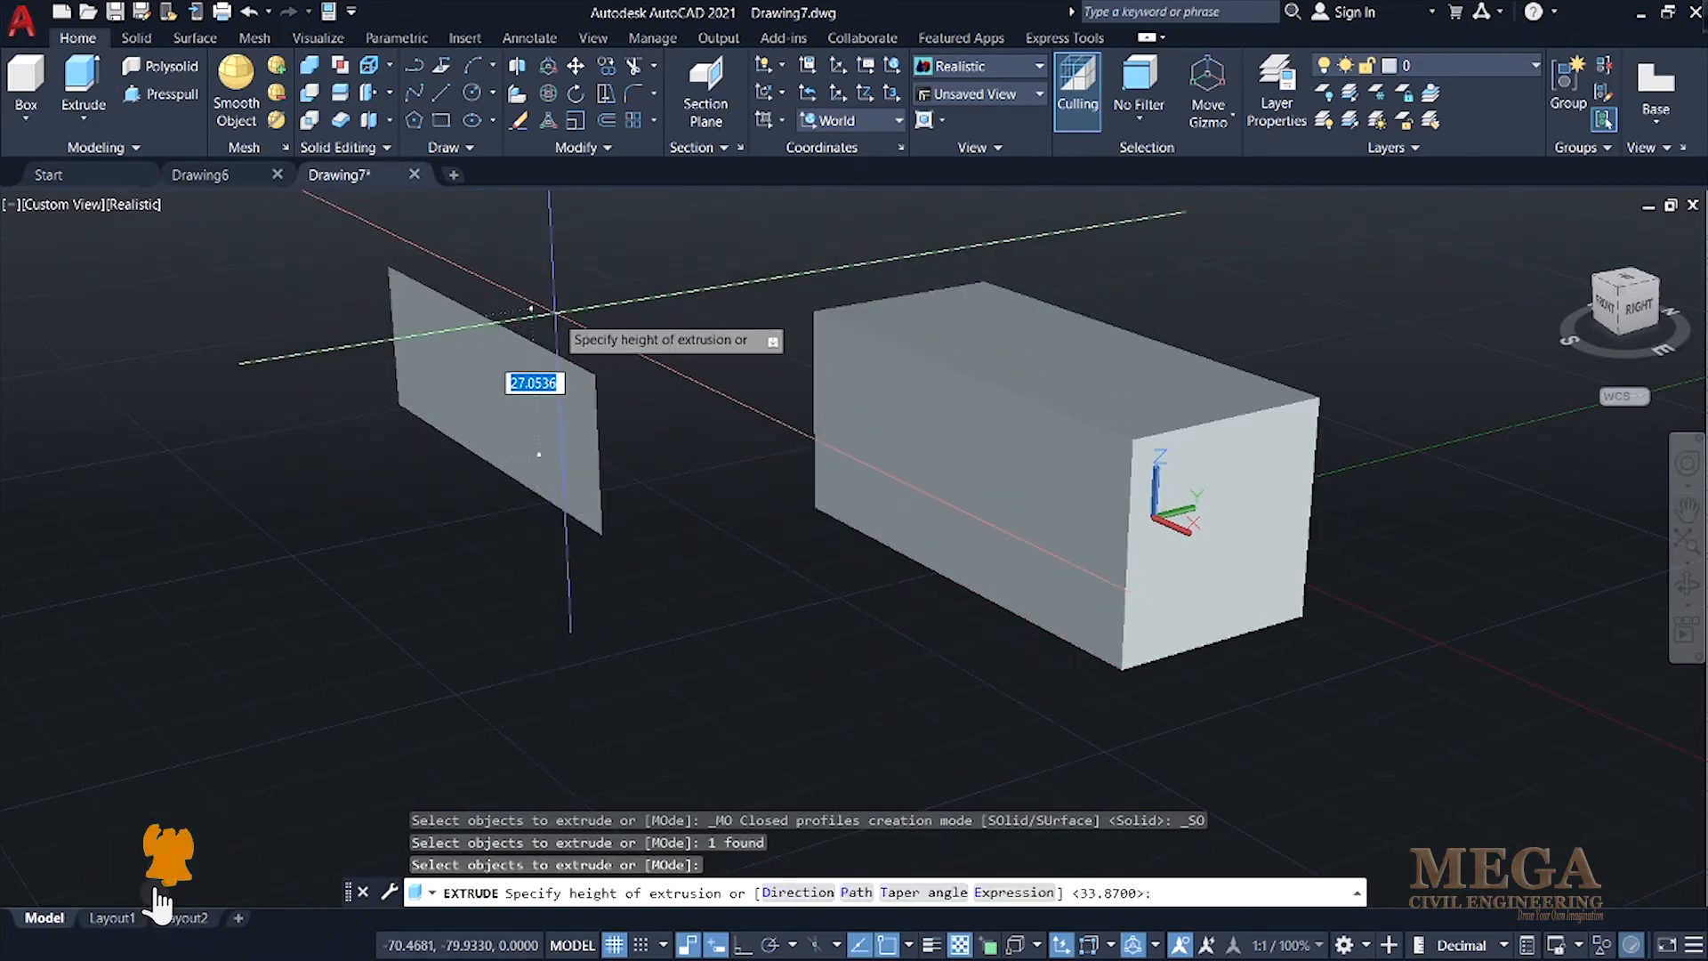
{"action": "left_click", "coordinate": [560, 320]}
{"action": "middle_click_drag", "start_coordinate": [692, 633], "coordinate": [617, 618]}
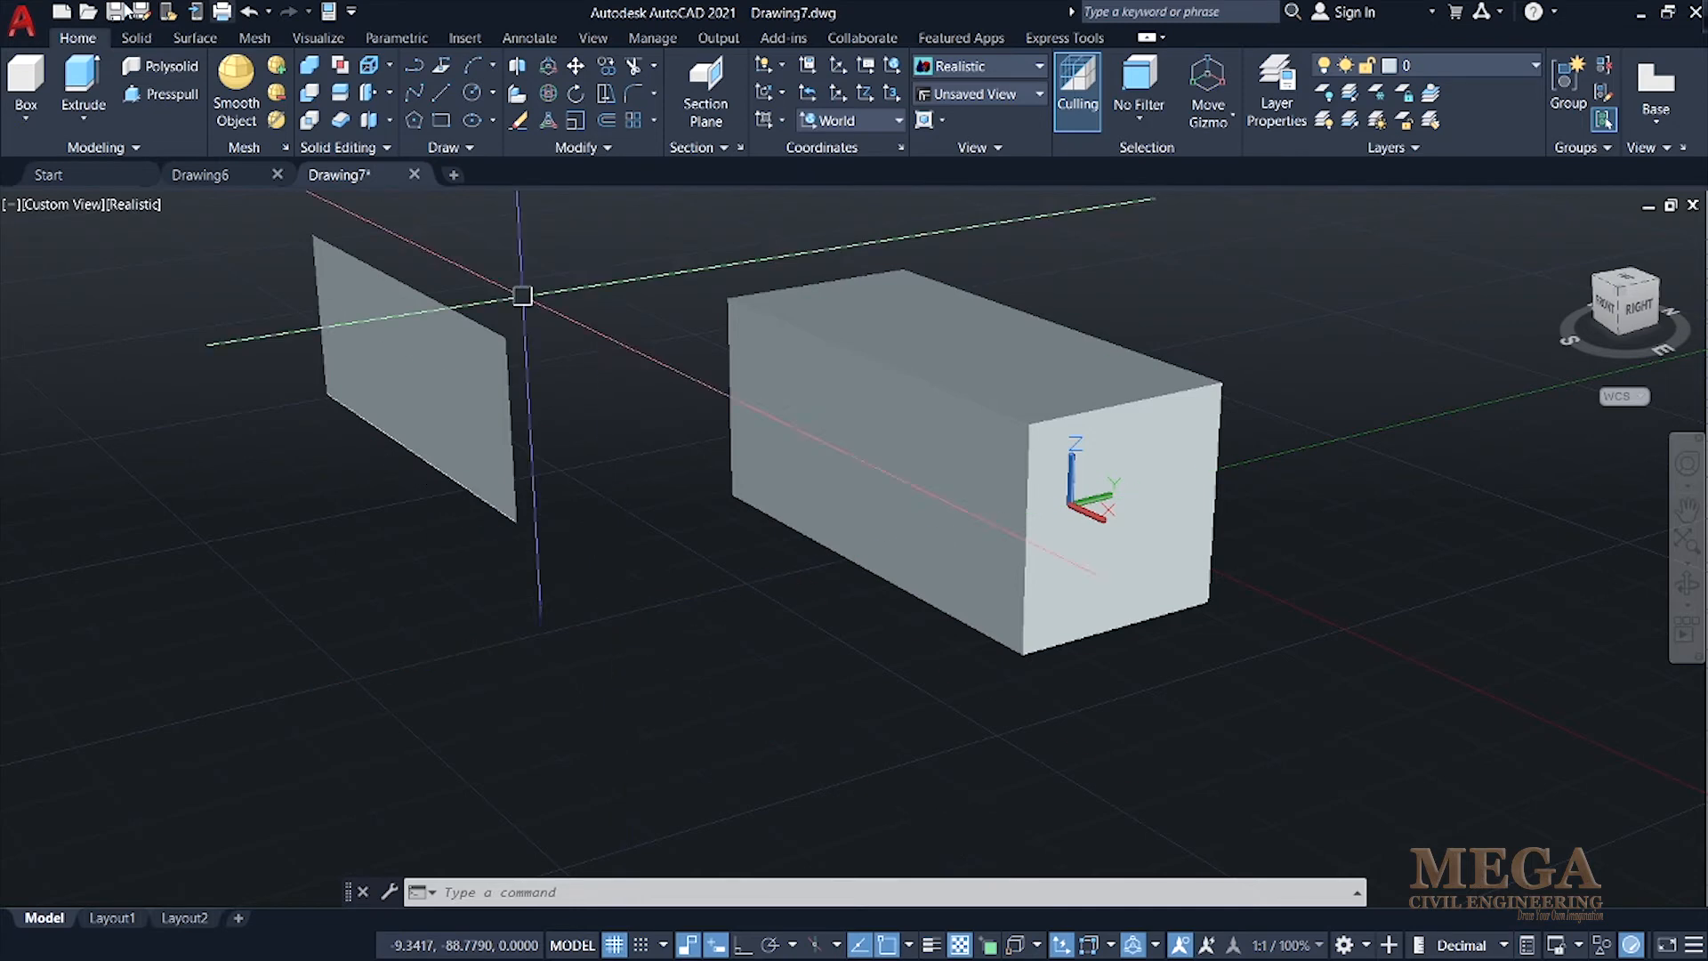
{"action": "left_click", "coordinate": [84, 119]}
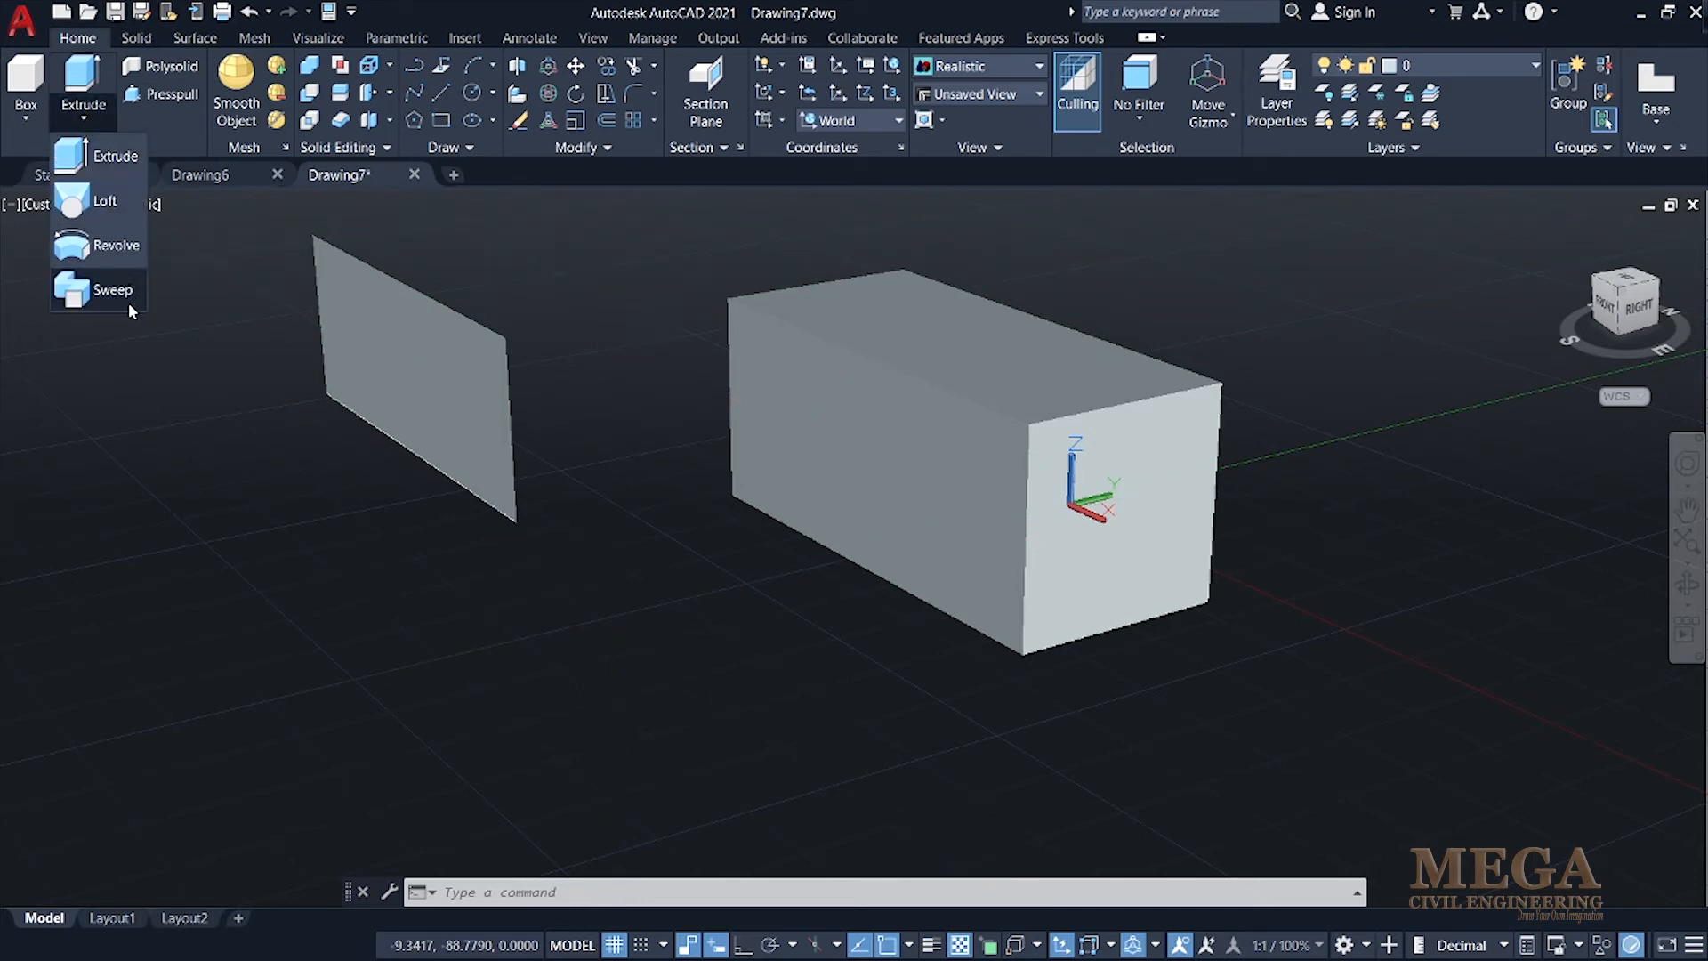
{"action": "left_click", "coordinate": [20, 122]}
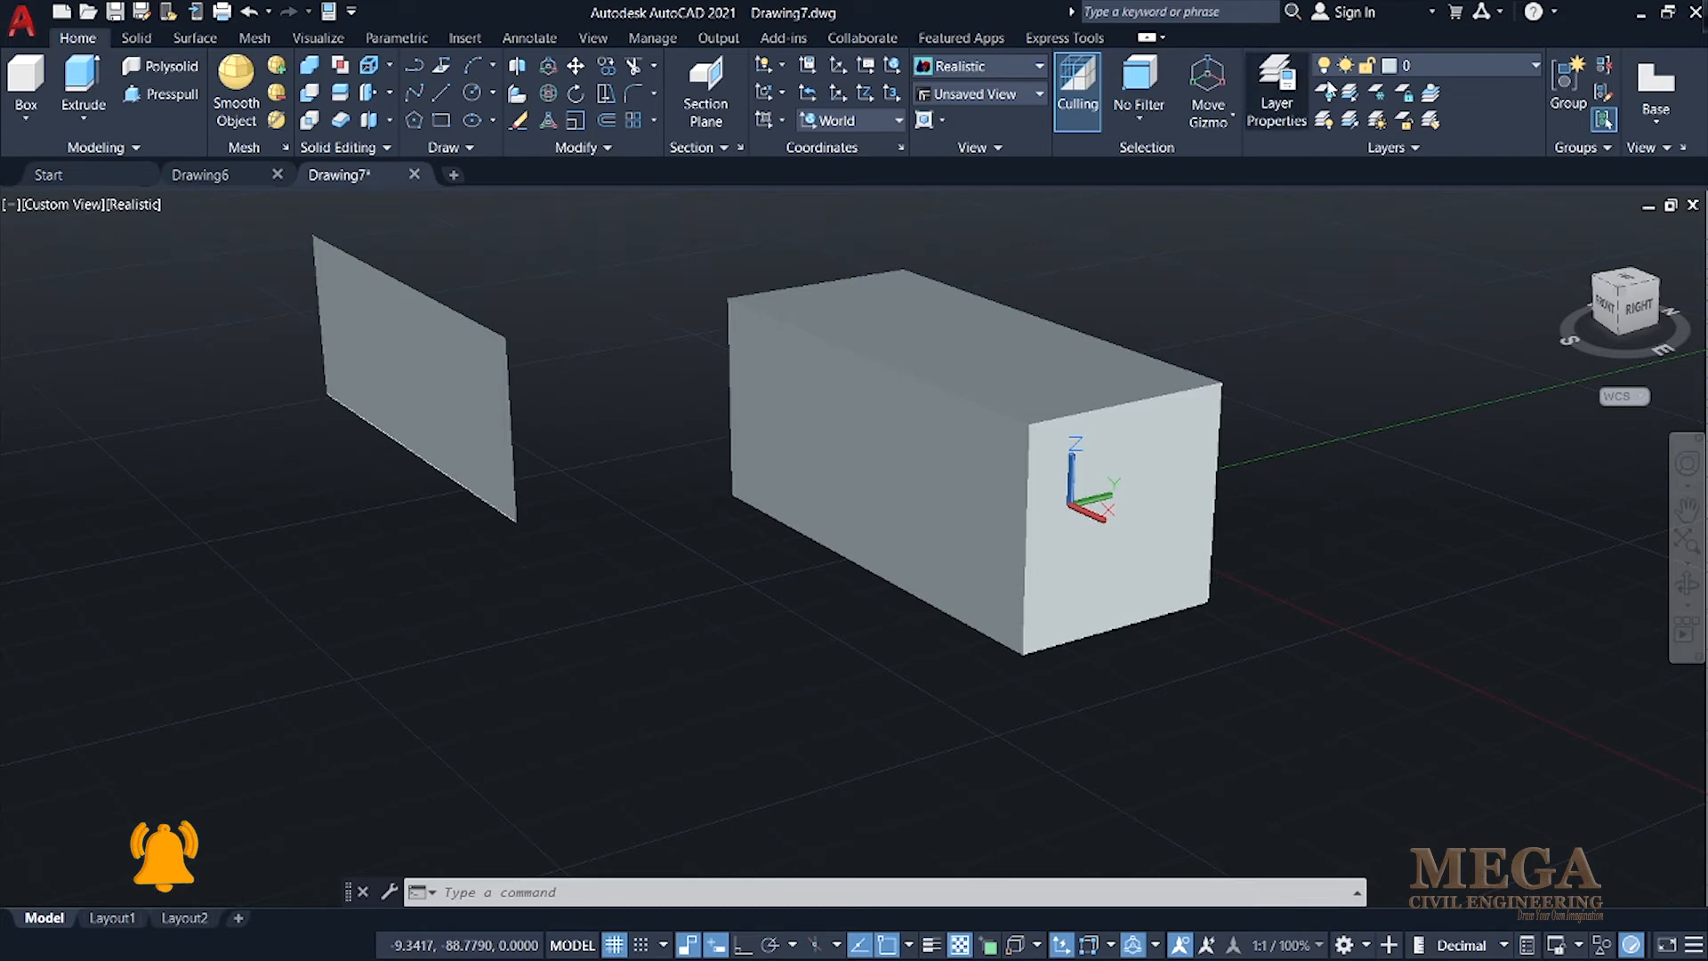
{"action": "left_click", "coordinate": [137, 38]}
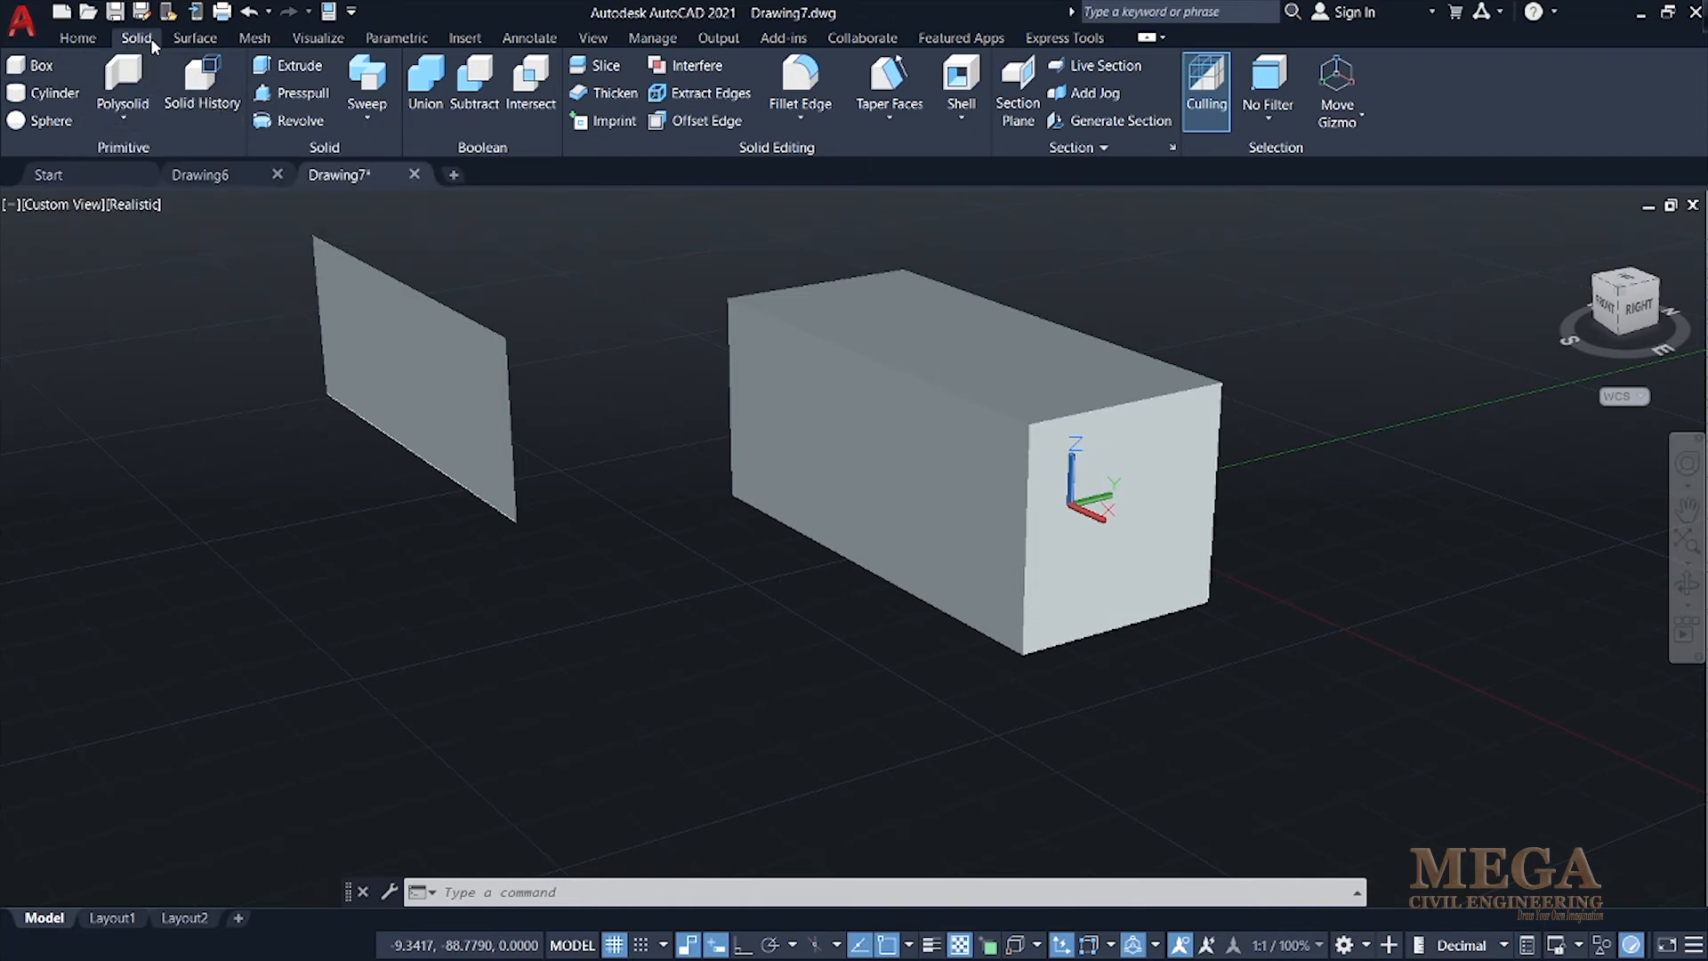
Examine the surface, mesh and visualization tool sets, including the available shadow display options
{"action": "left_click", "coordinate": [195, 38]}
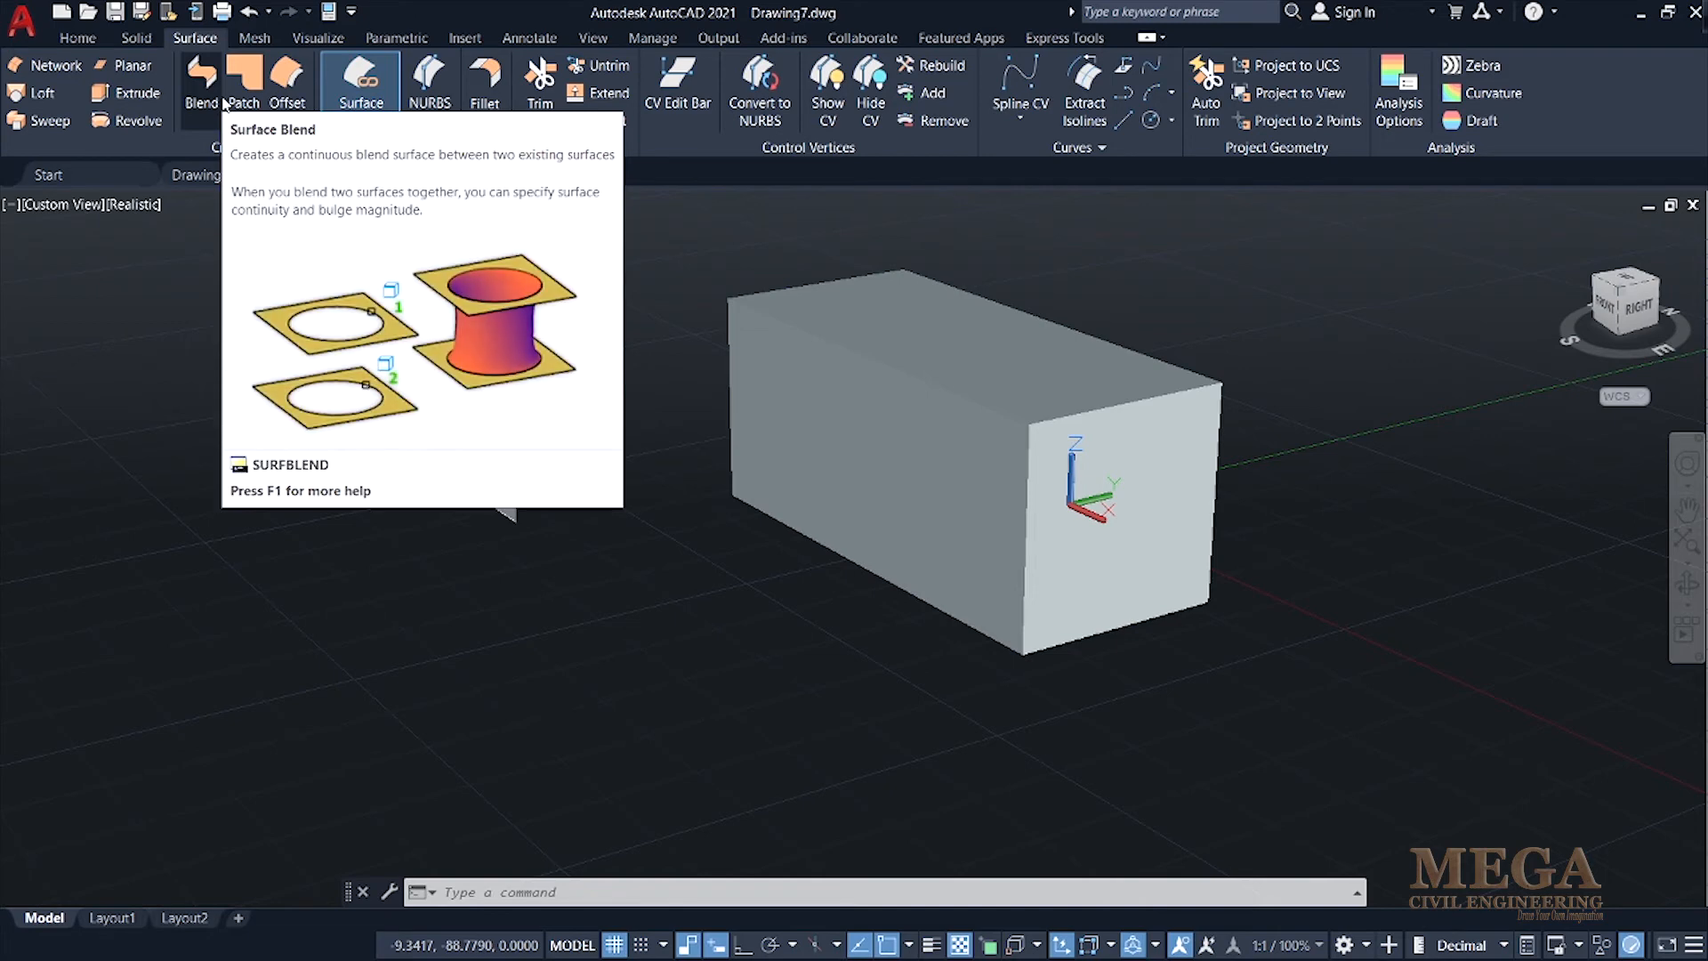
{"action": "left_click", "coordinate": [251, 38]}
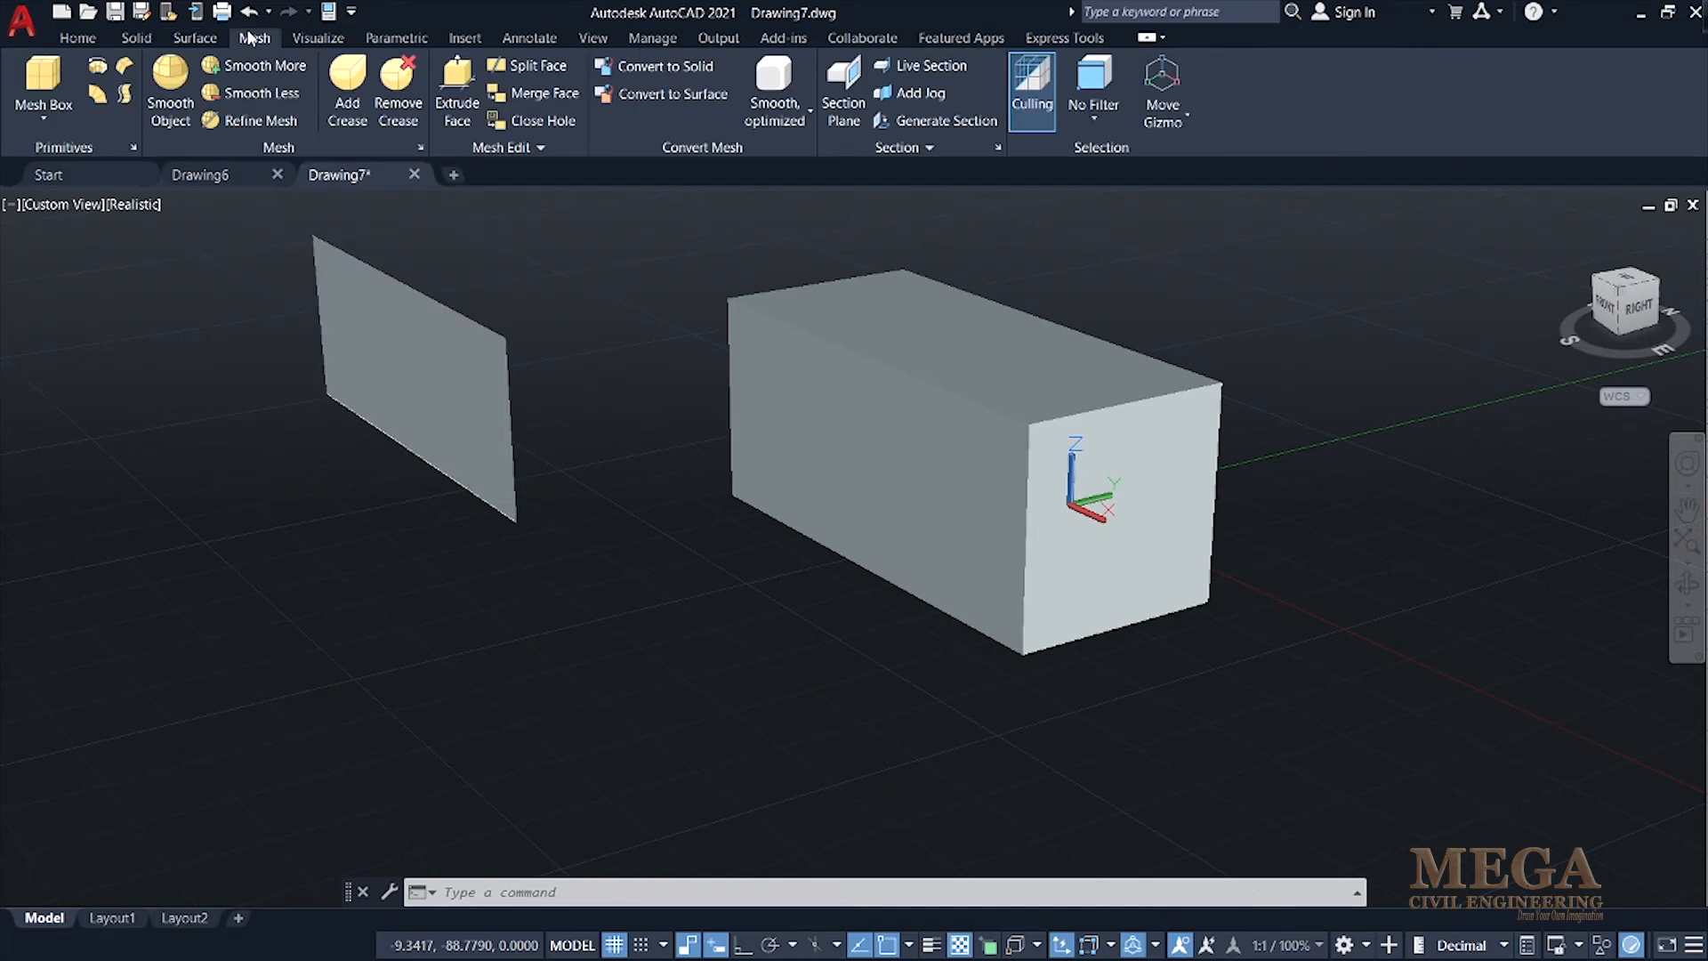
{"action": "left_click", "coordinate": [318, 39]}
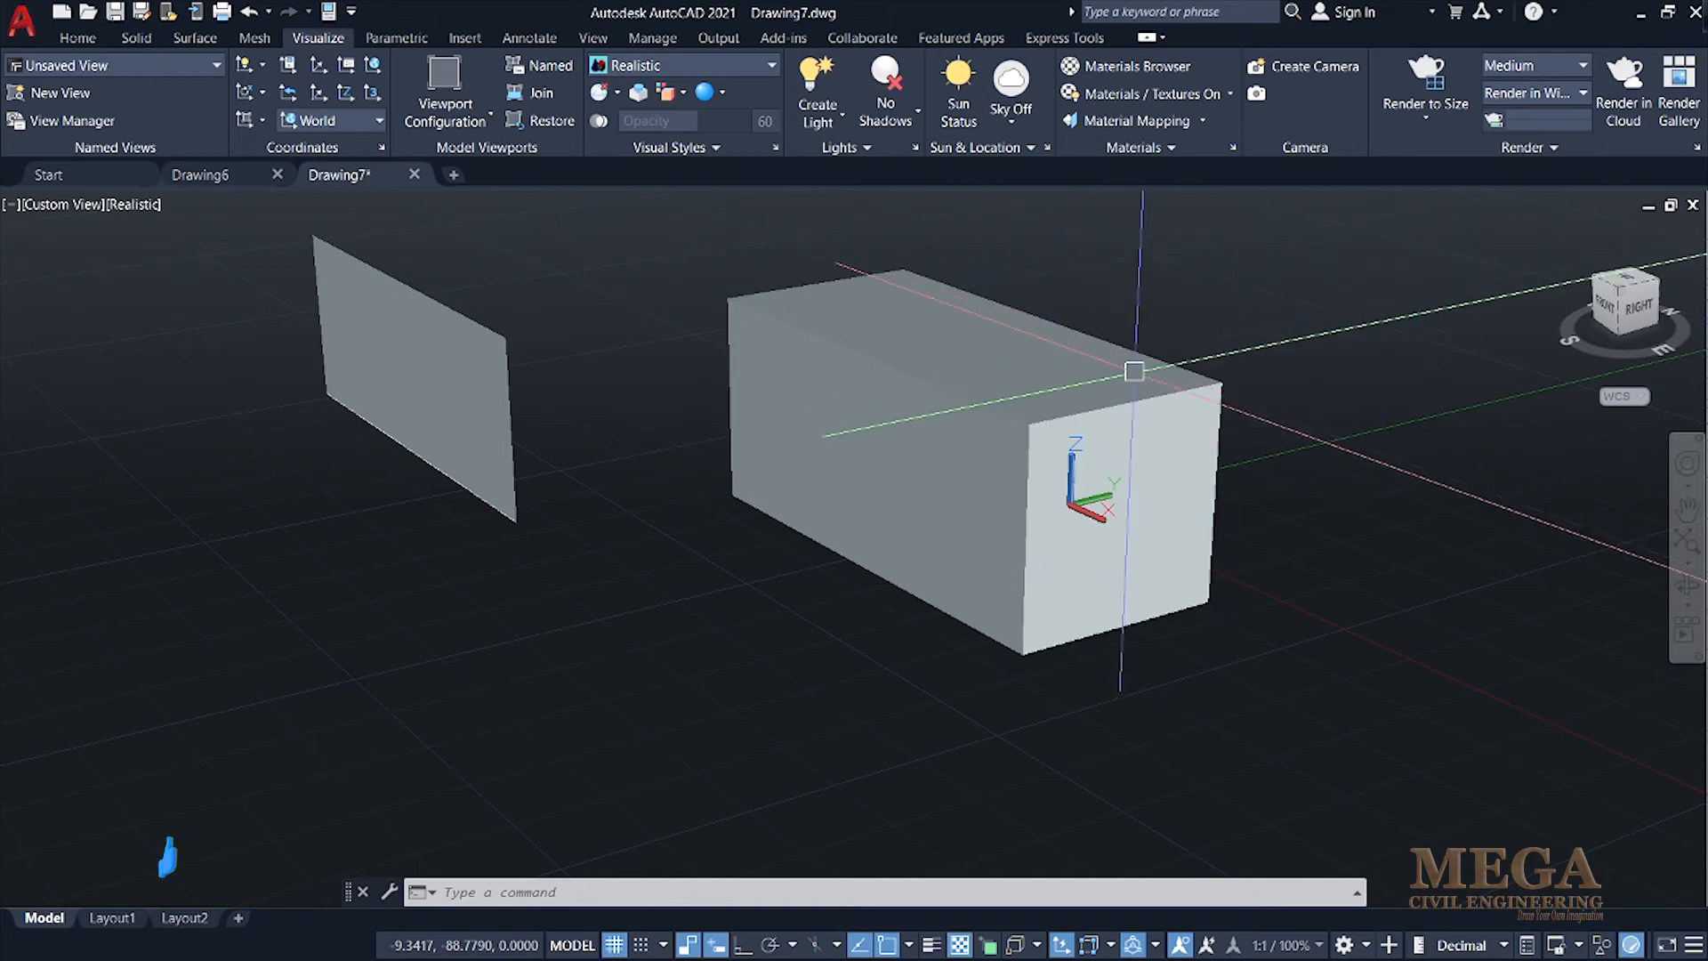
{"action": "middle_click_drag", "start_coordinate": [1106, 382], "coordinate": [941, 492]}
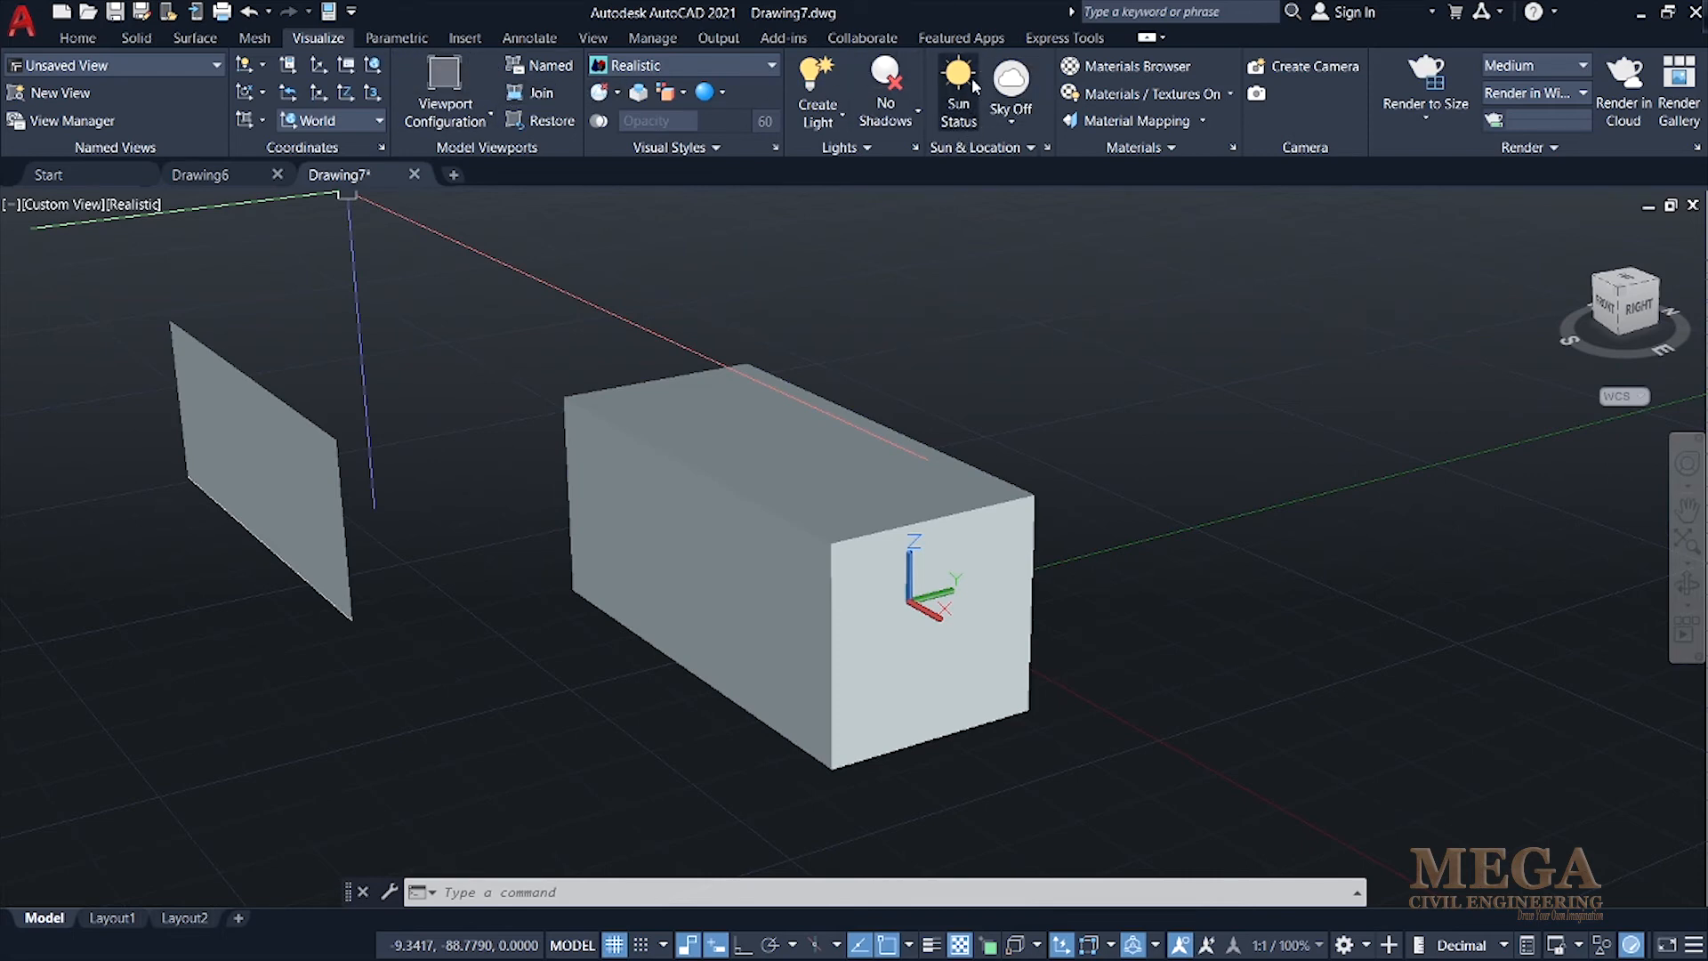
{"action": "left_click", "coordinate": [915, 107]}
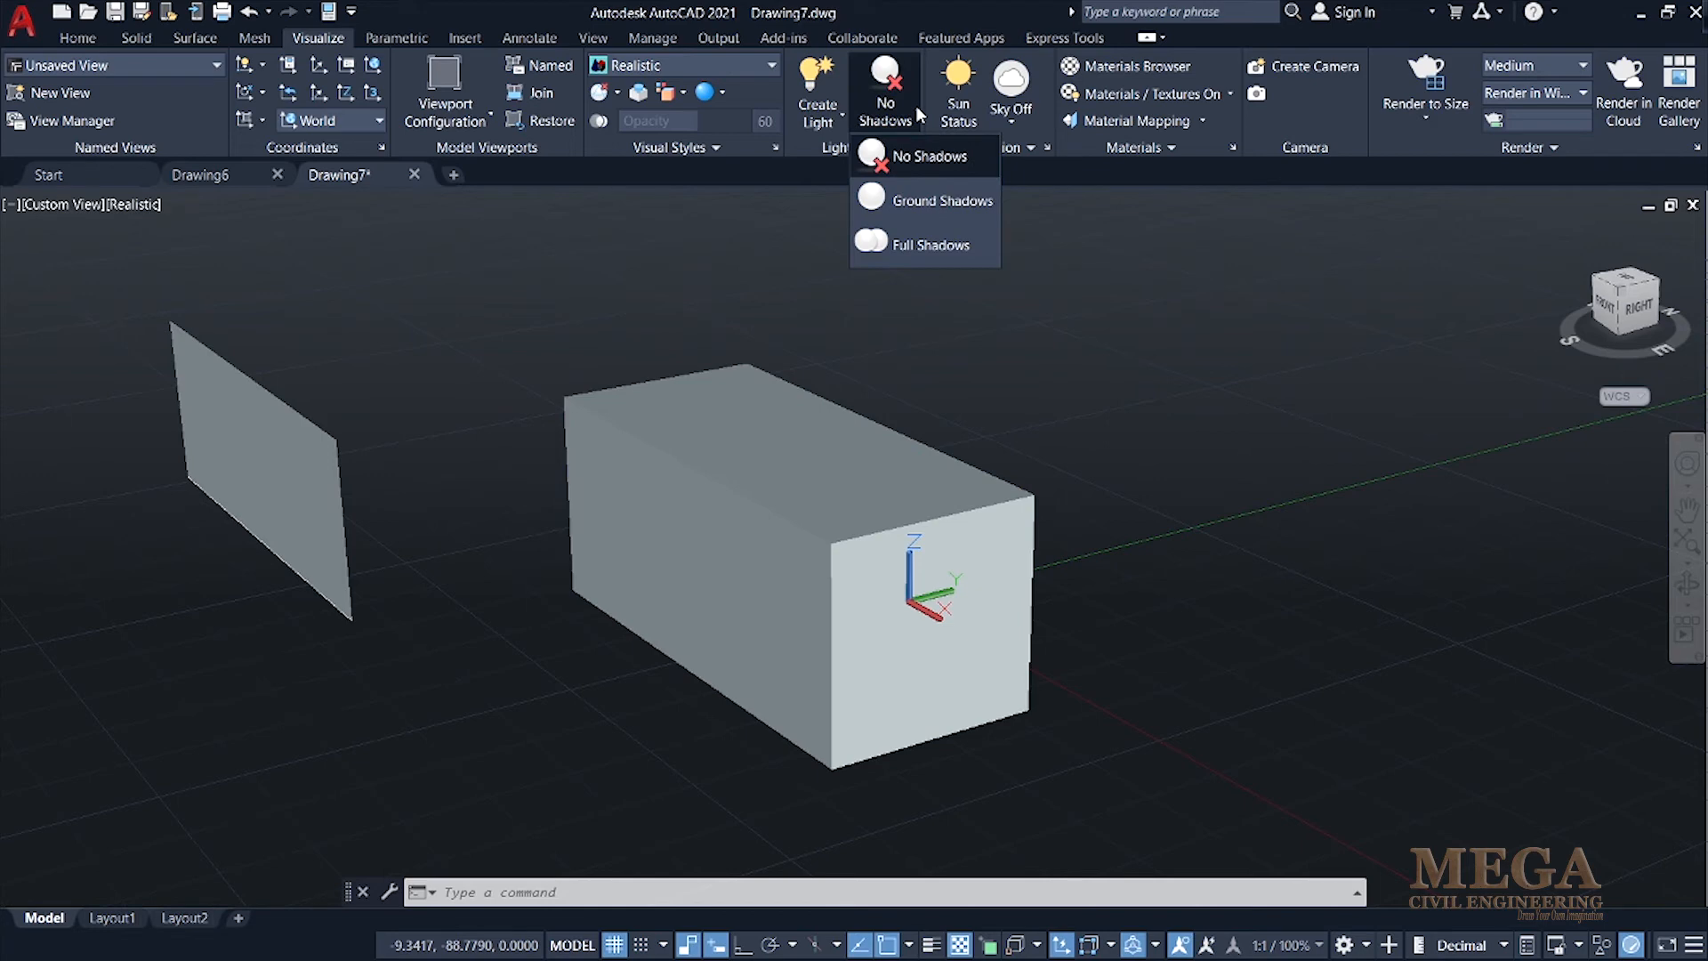
{"action": "left_click", "coordinate": [1348, 119]}
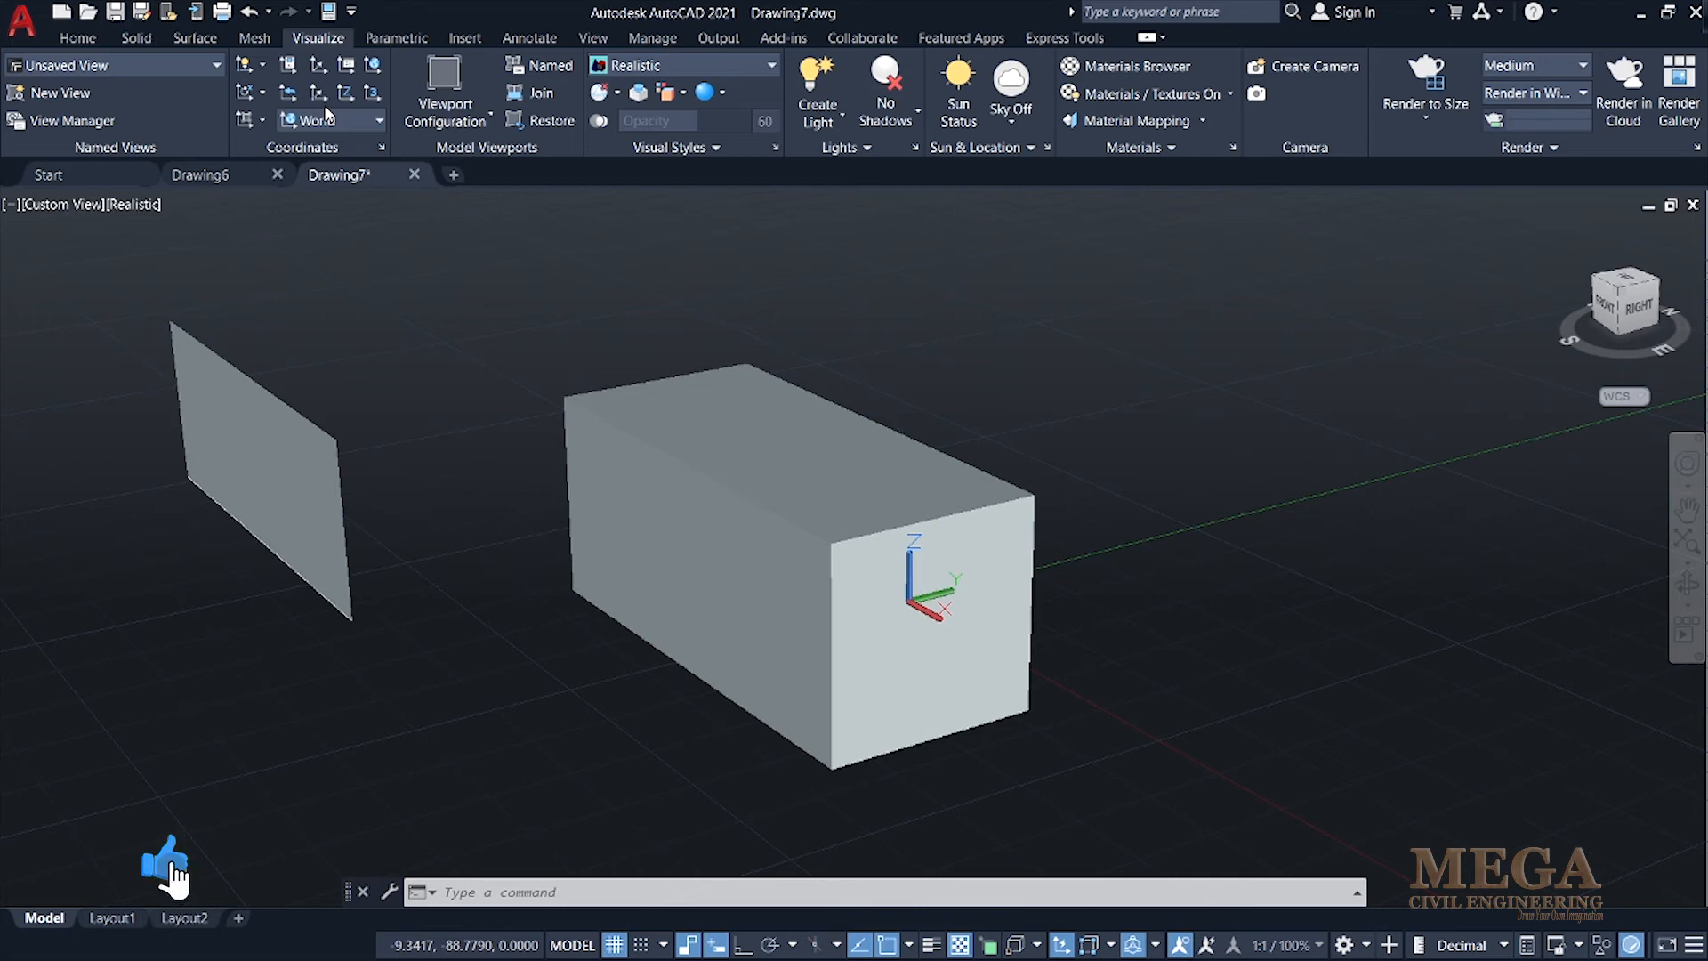
Look through the parametric, insert, annotation, view, management, output, add-in, collaboration and featured-app tool sets
{"action": "left_click", "coordinate": [396, 35]}
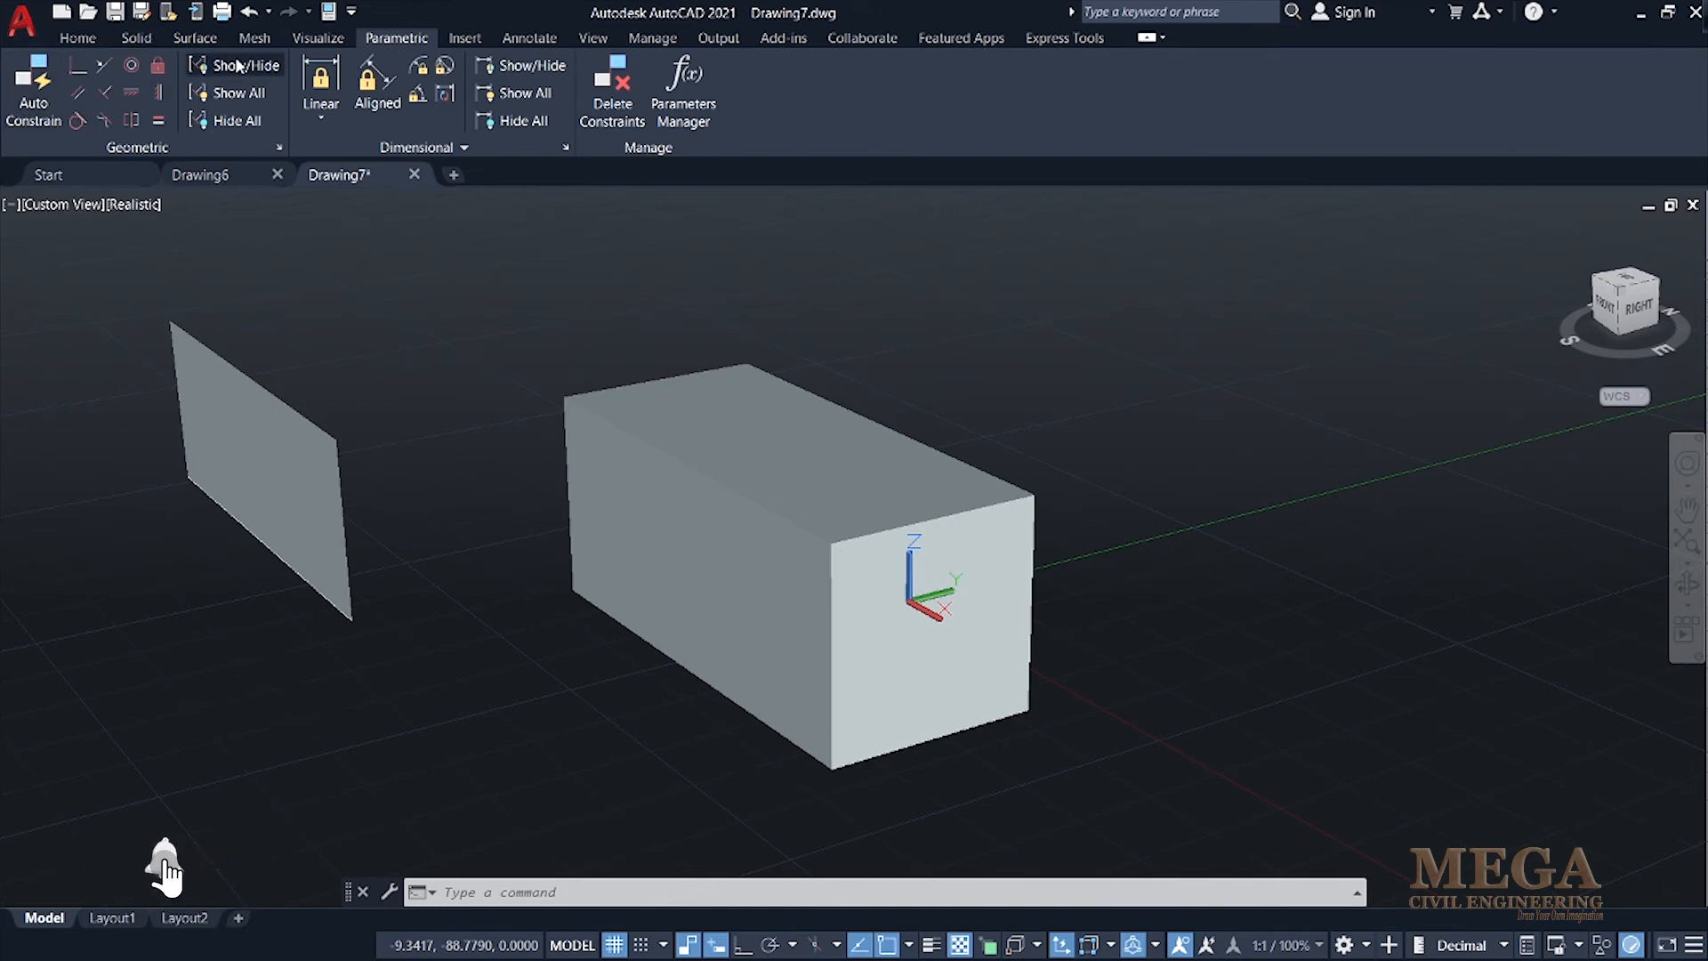
{"action": "left_click", "coordinate": [466, 37]}
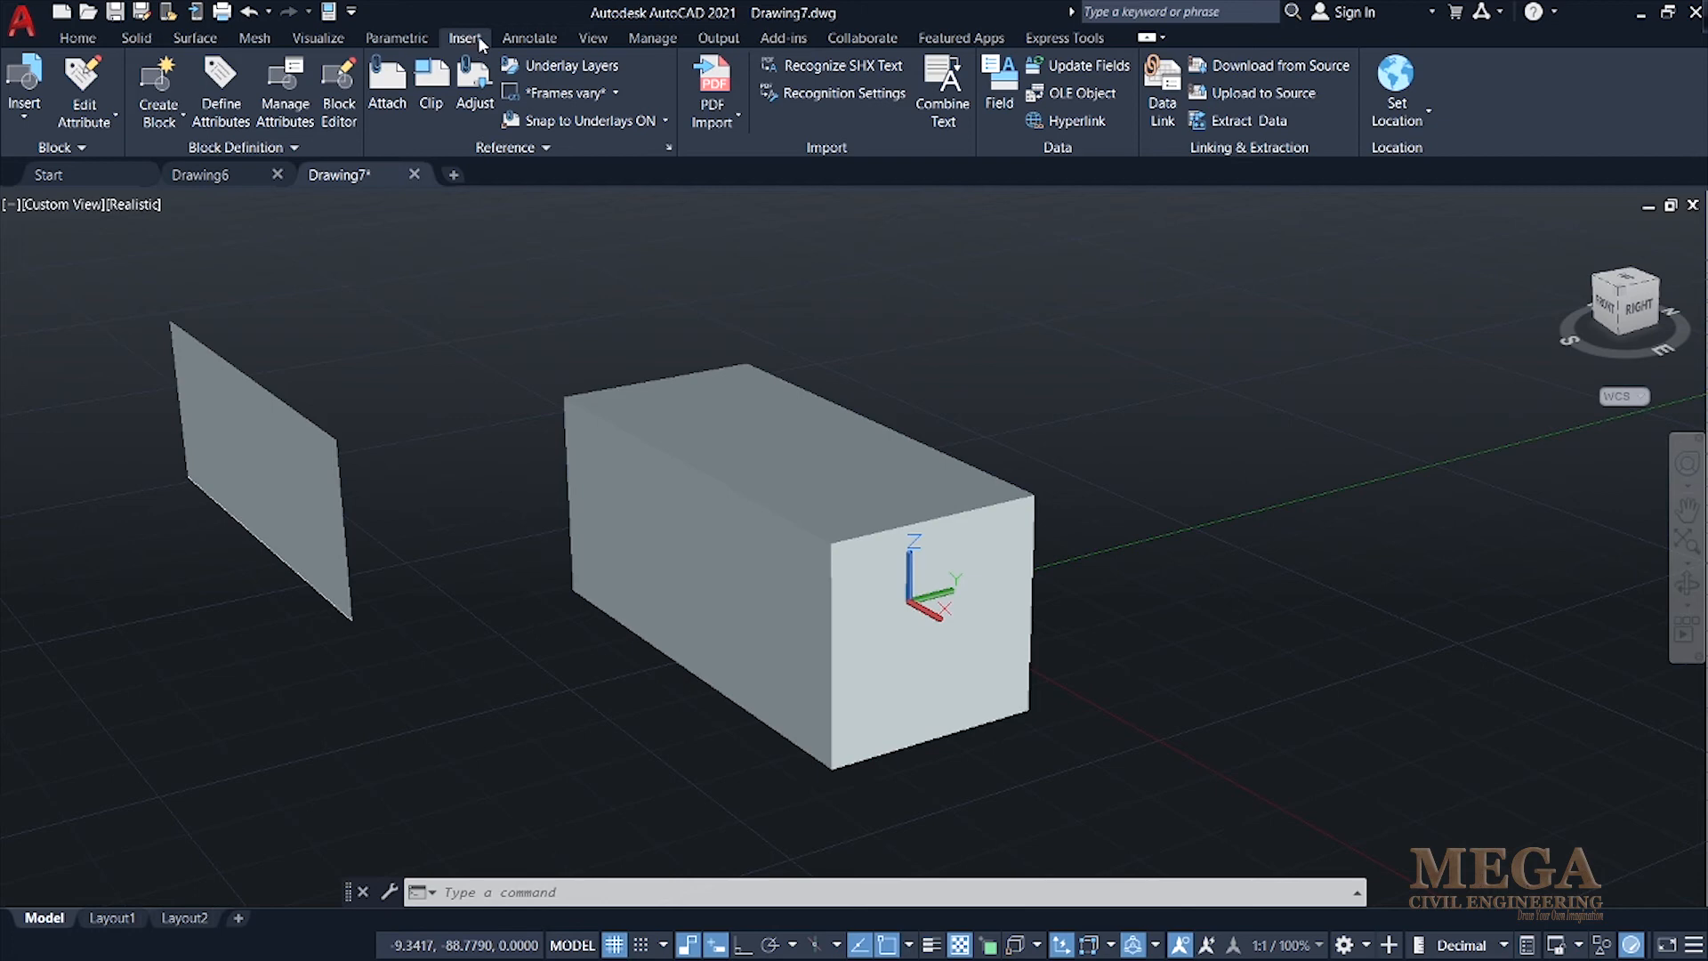
{"action": "left_click", "coordinate": [549, 40]}
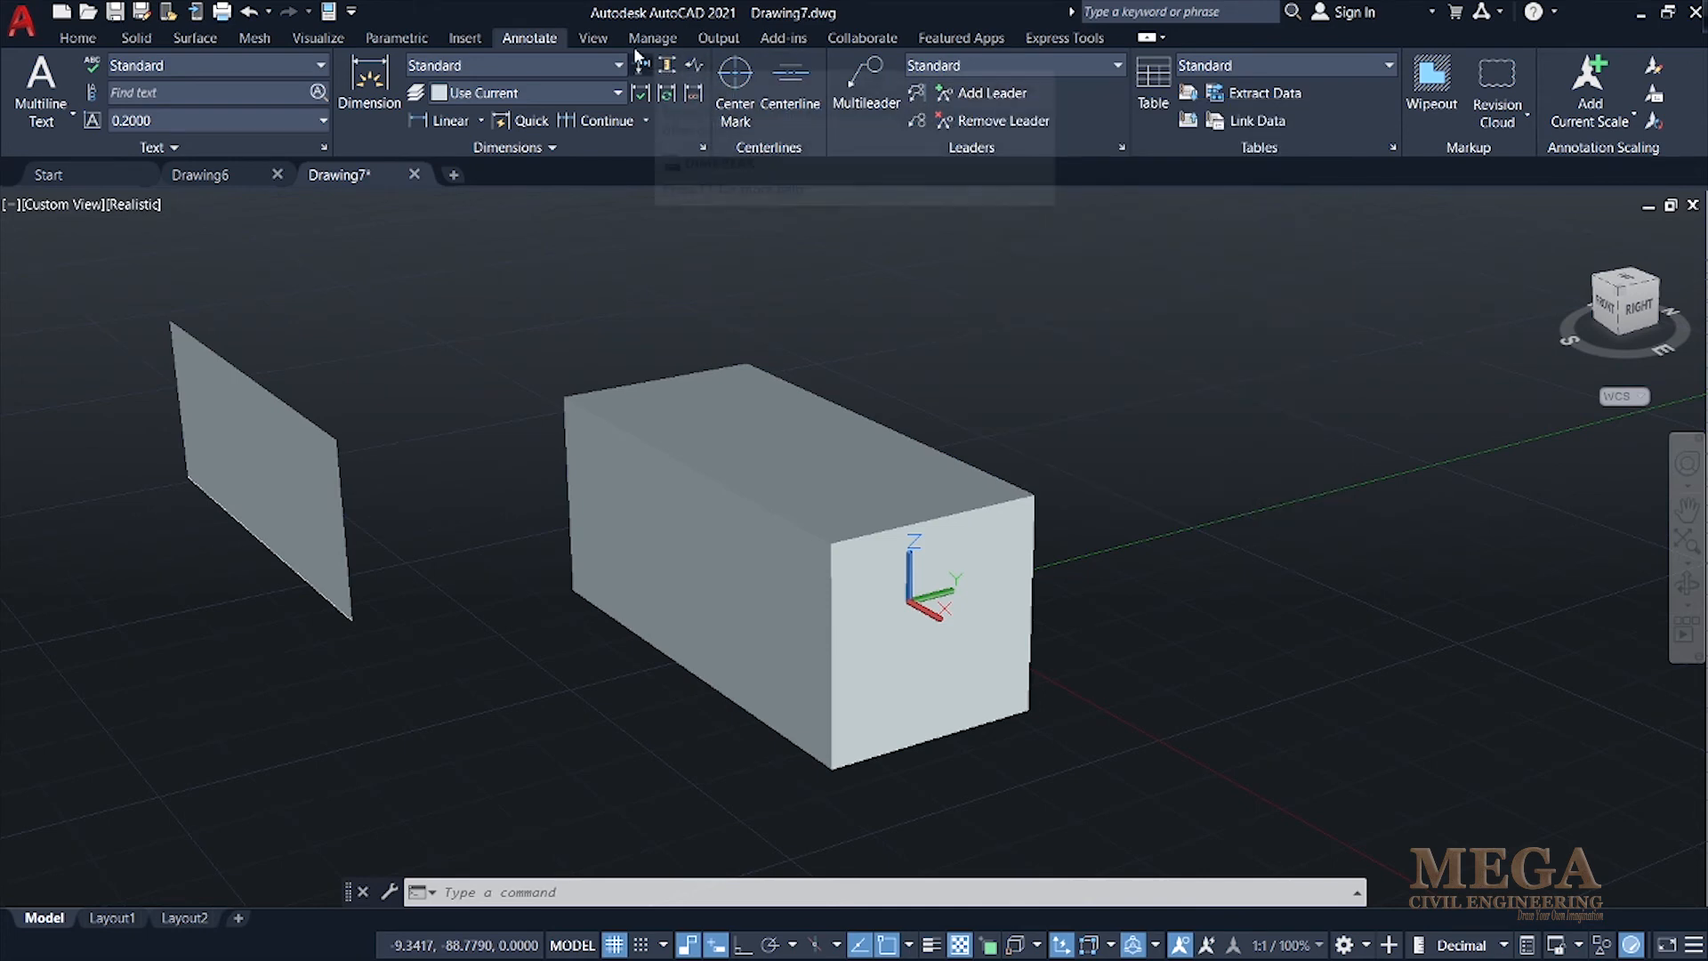
{"action": "left_click", "coordinate": [604, 42]}
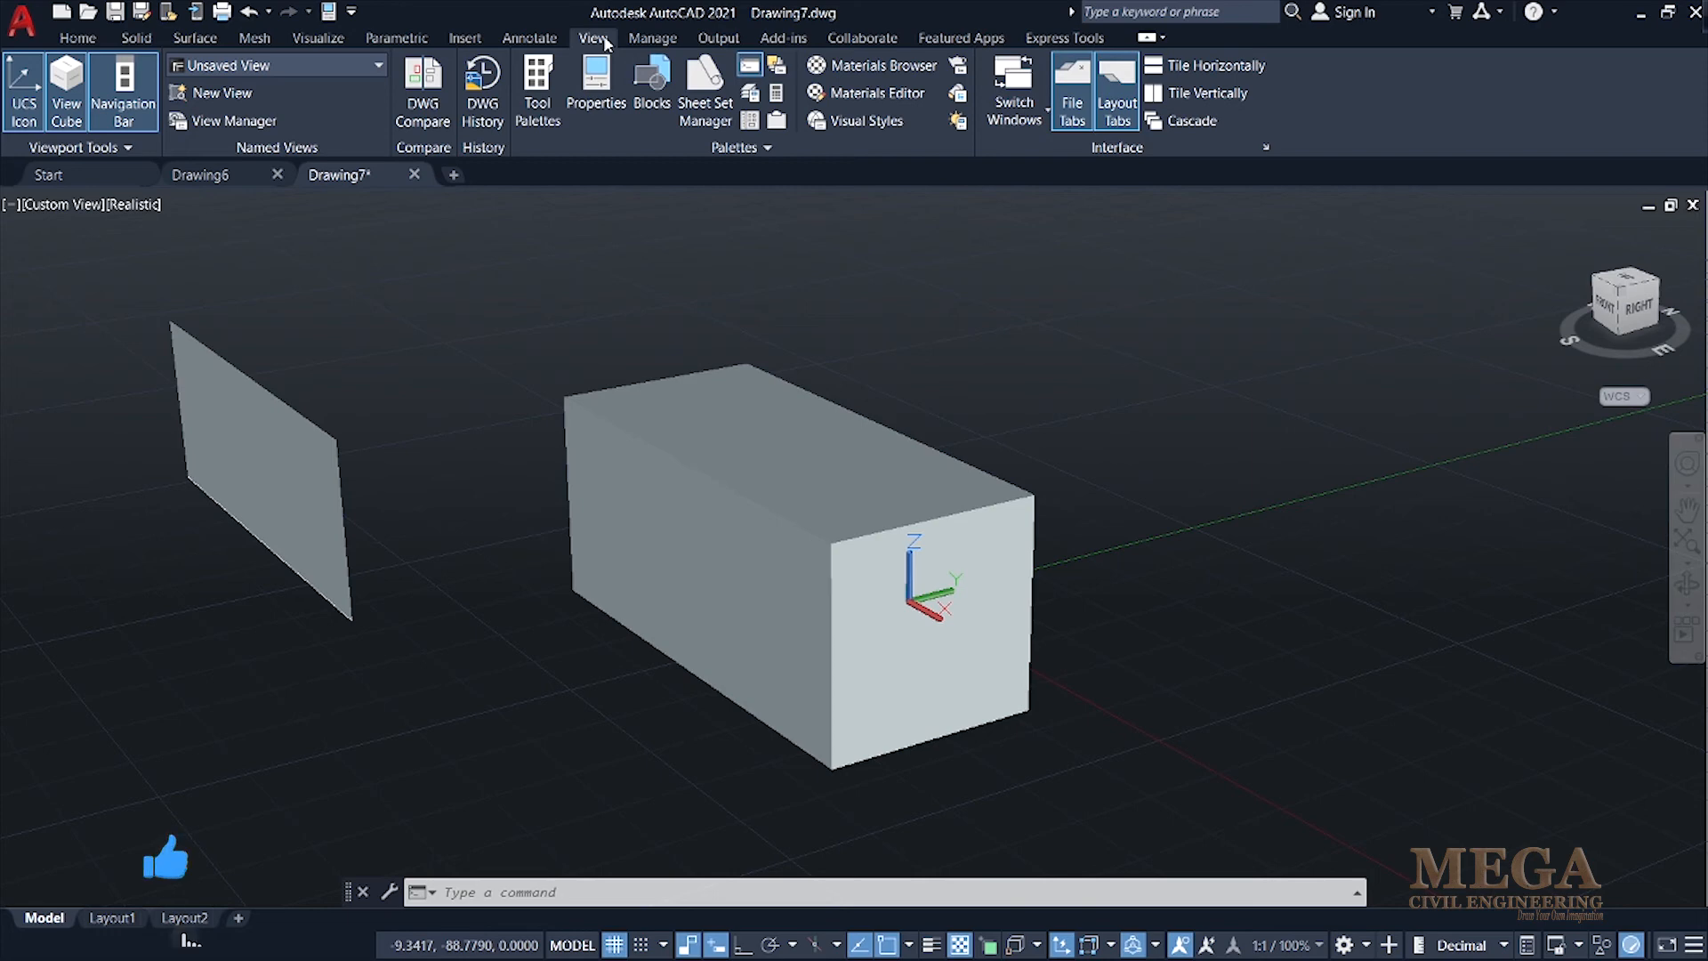
{"action": "left_click", "coordinate": [655, 40]}
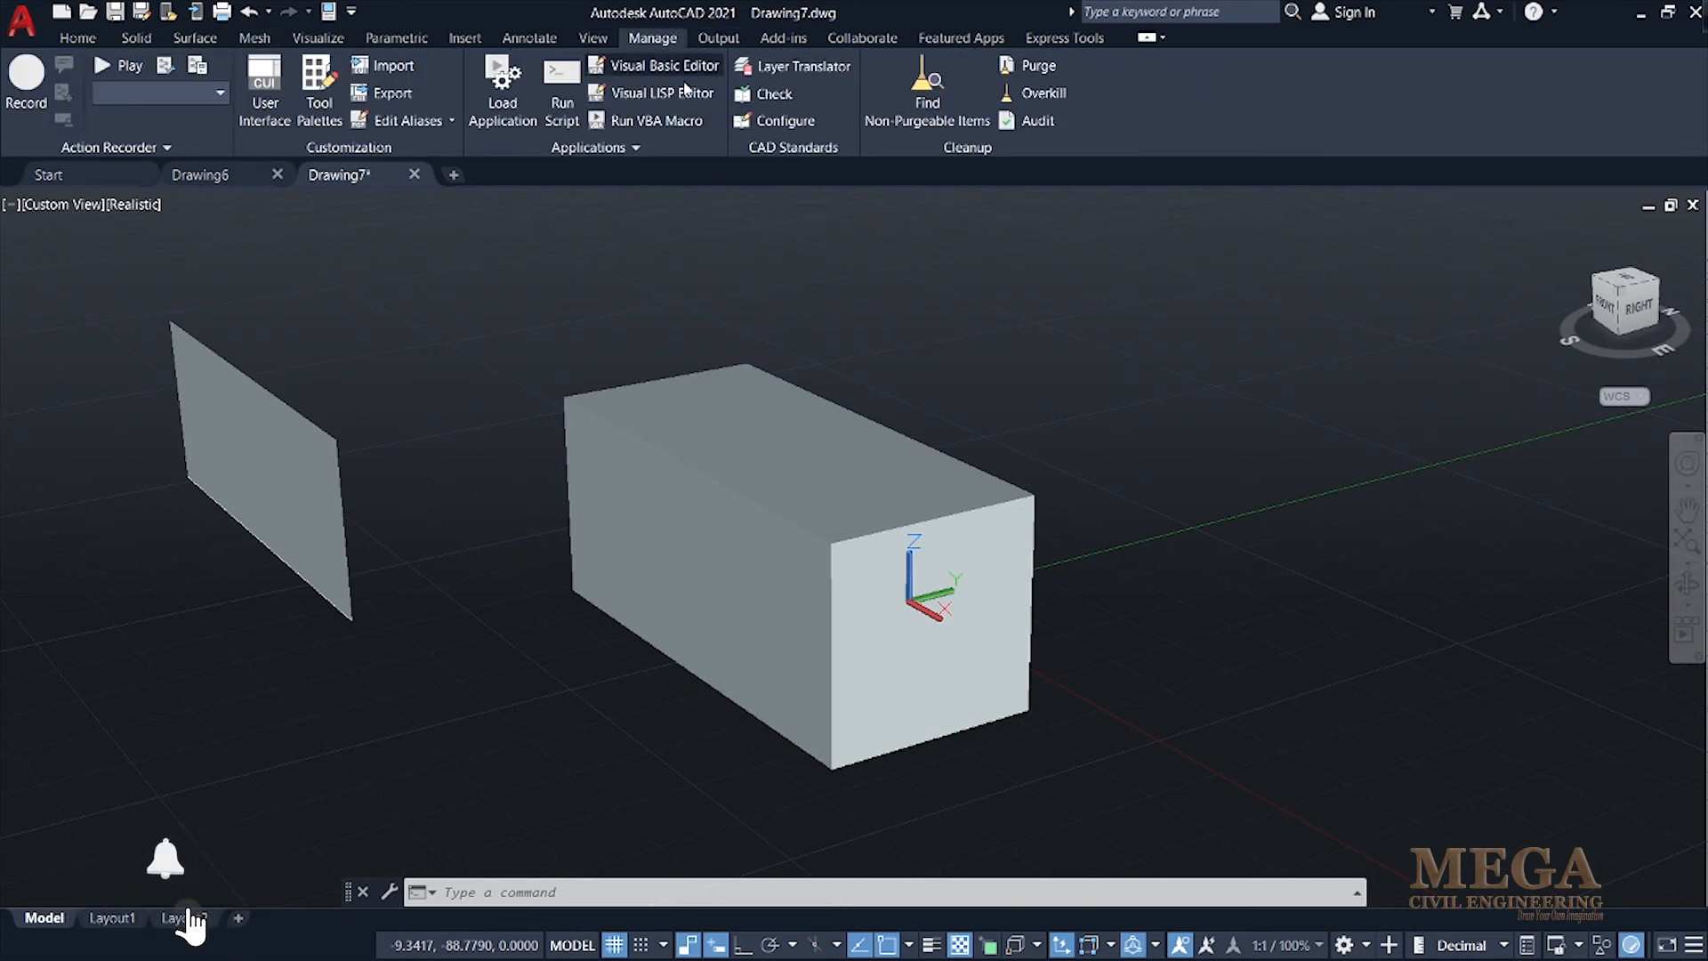
{"action": "left_click", "coordinate": [722, 41]}
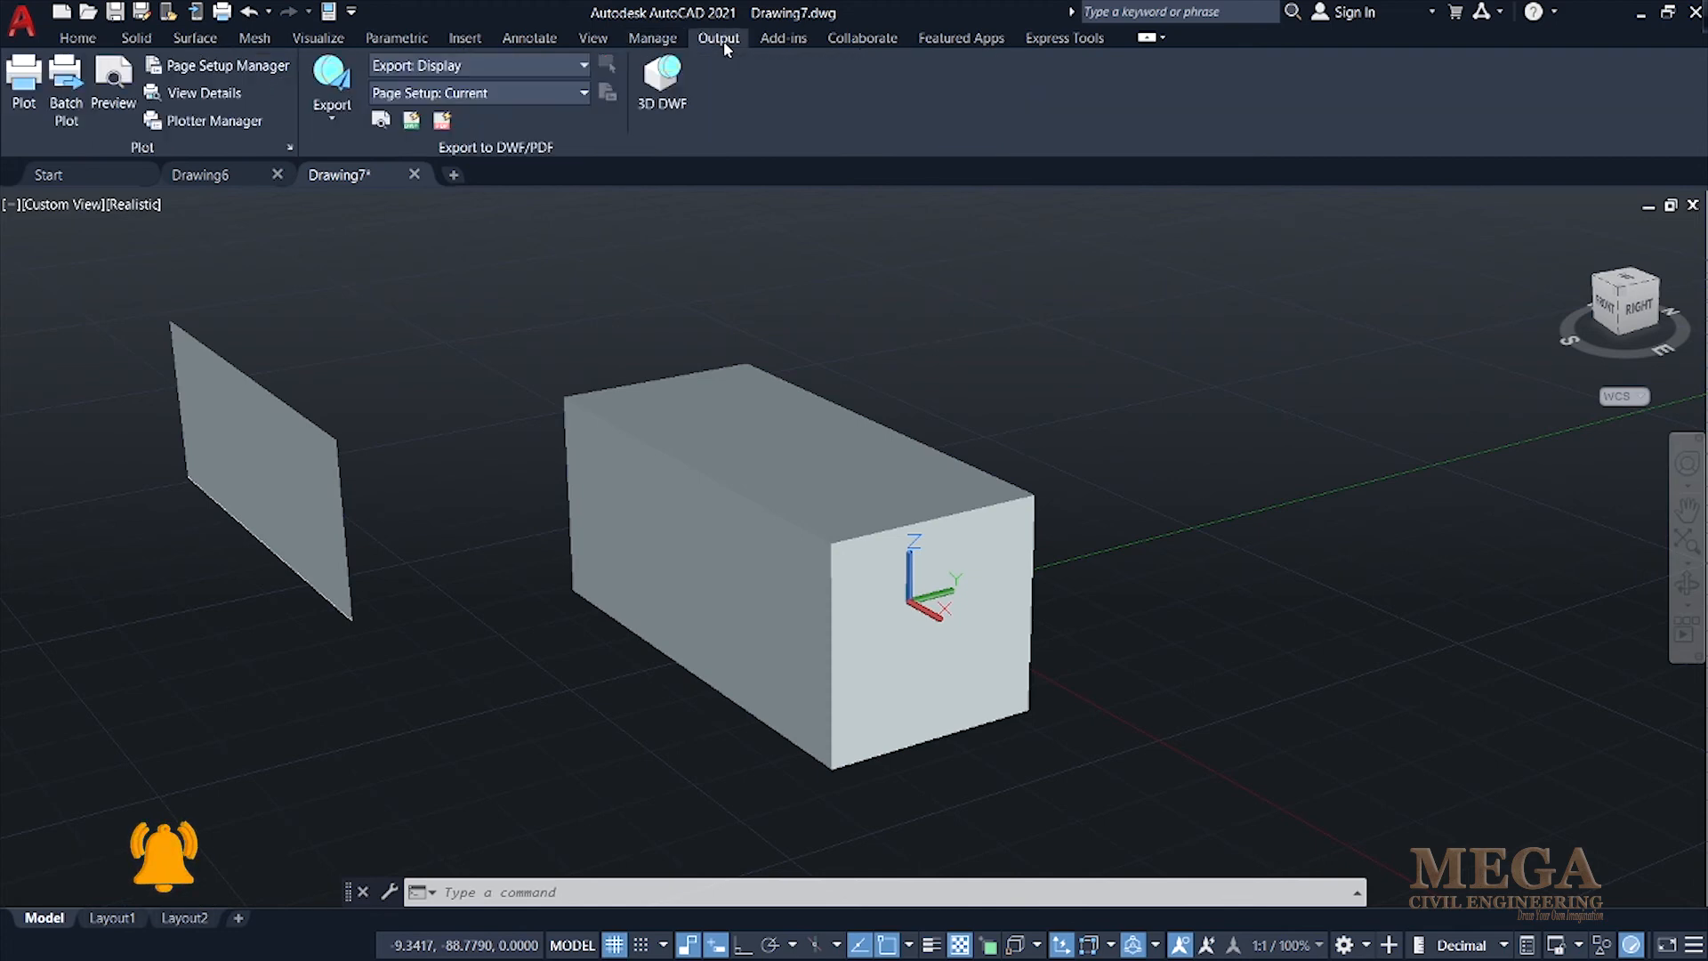
{"action": "left_click", "coordinate": [787, 38]}
{"action": "left_click", "coordinate": [875, 44]}
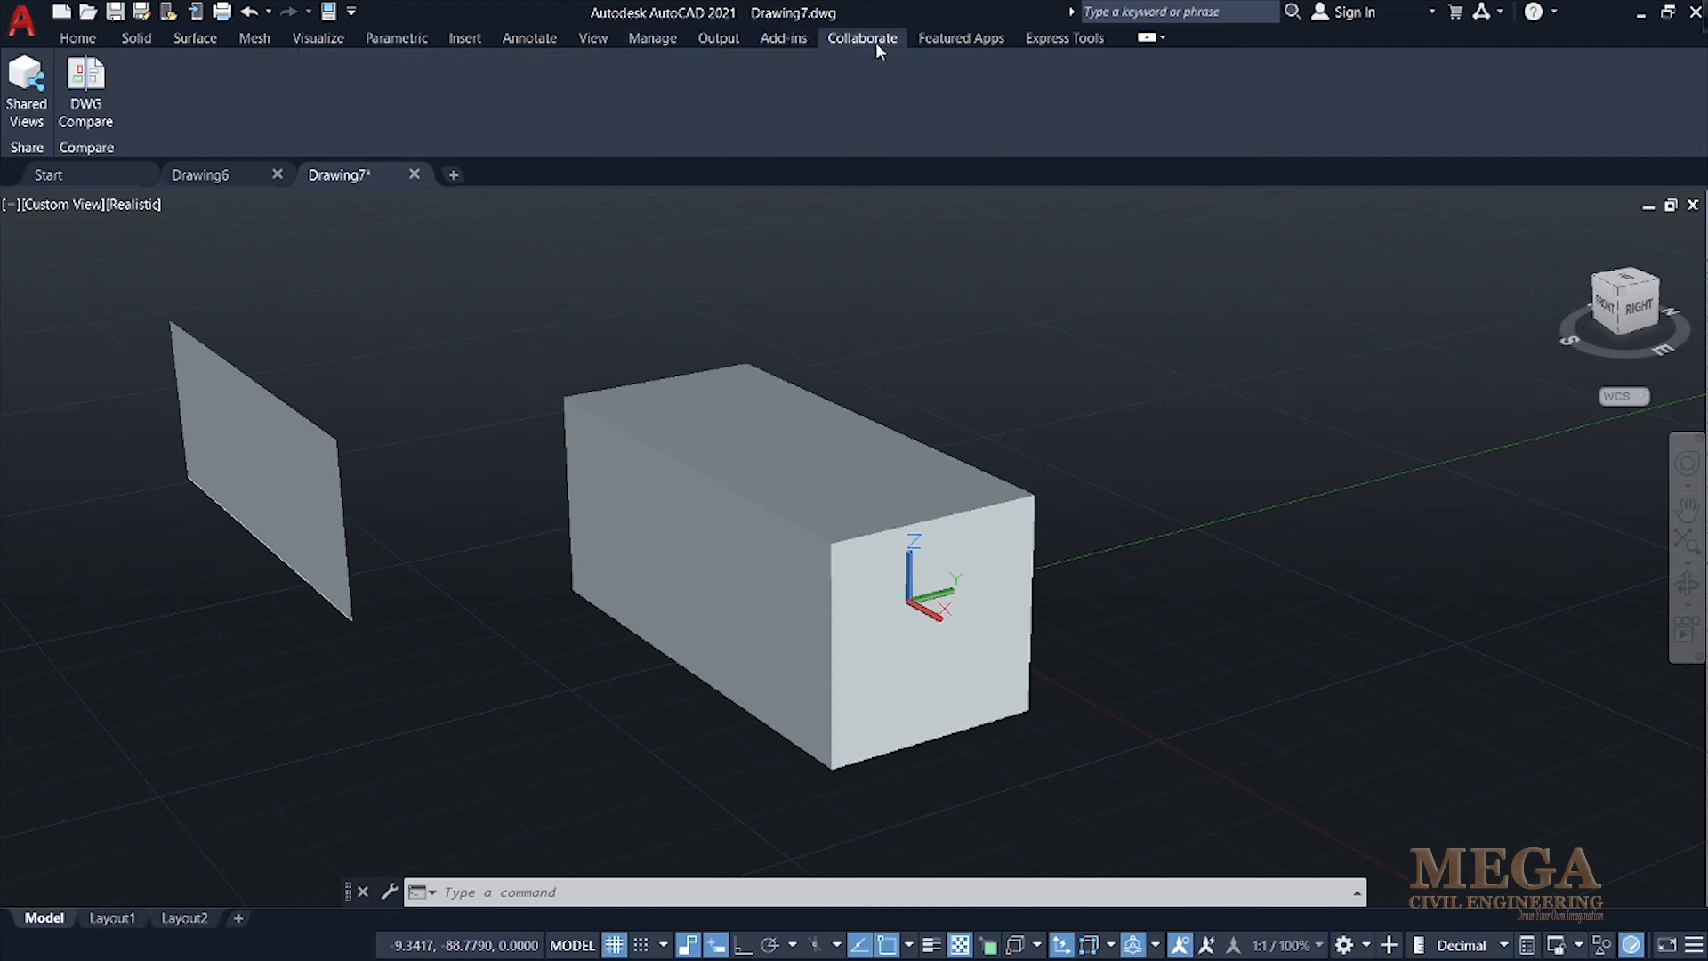
{"action": "left_click", "coordinate": [950, 41]}
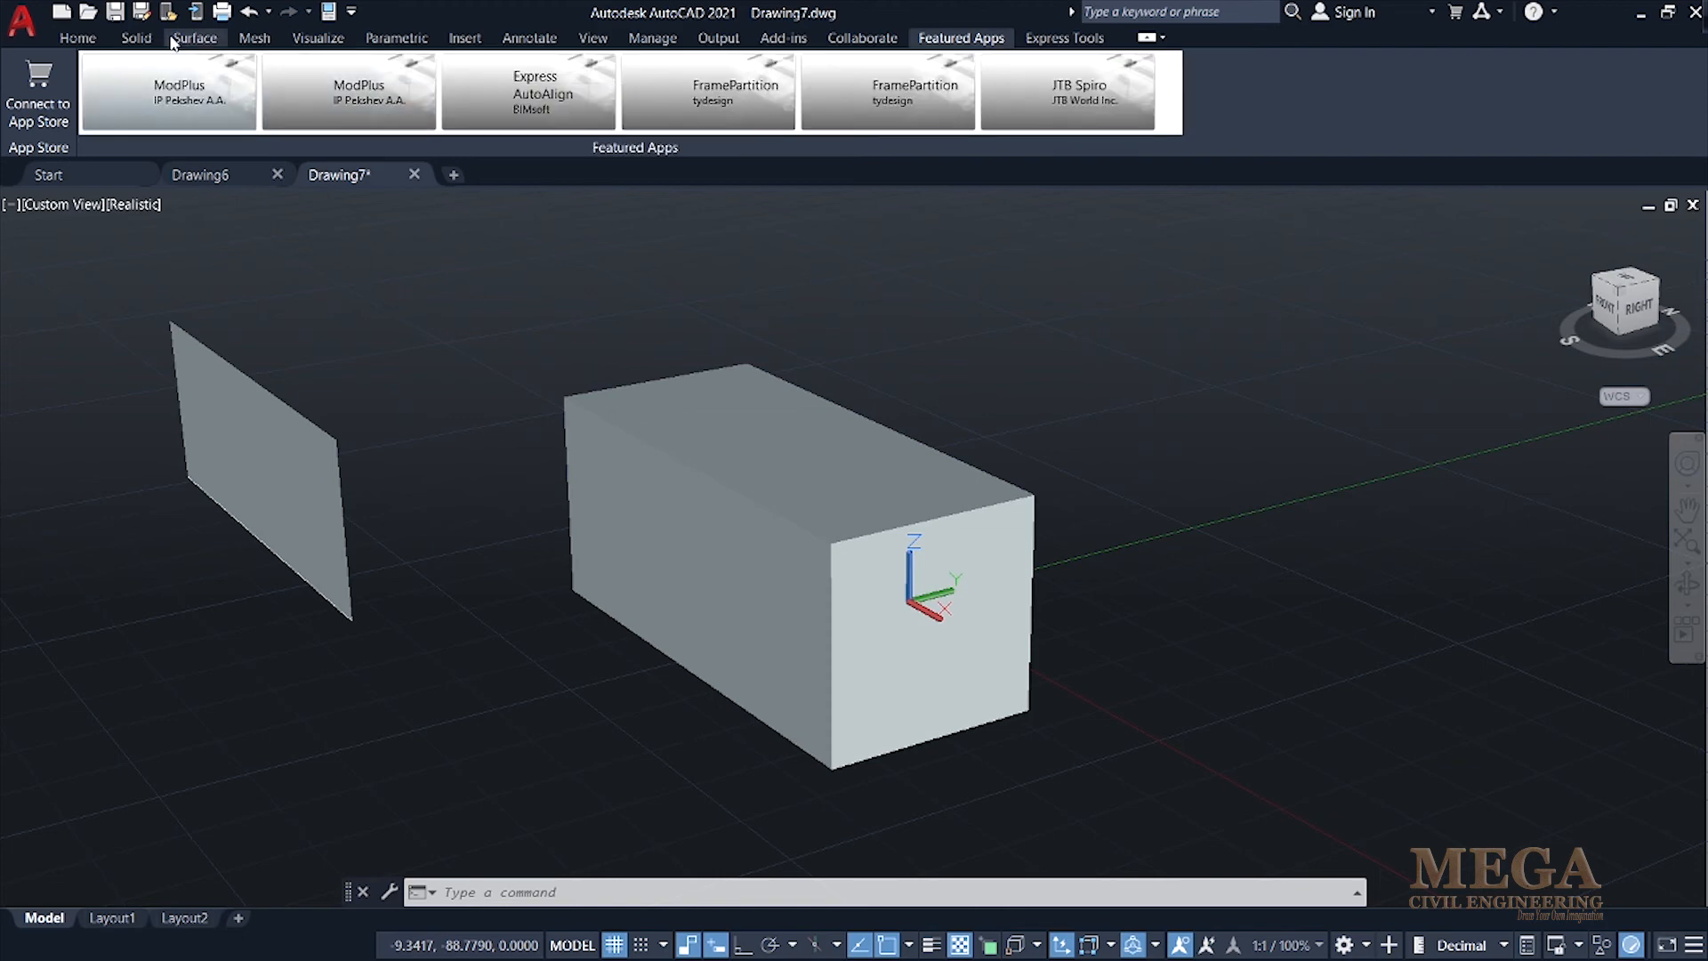
Review the general modeling, solid and surface tool sets once more
{"action": "left_click", "coordinate": [92, 38]}
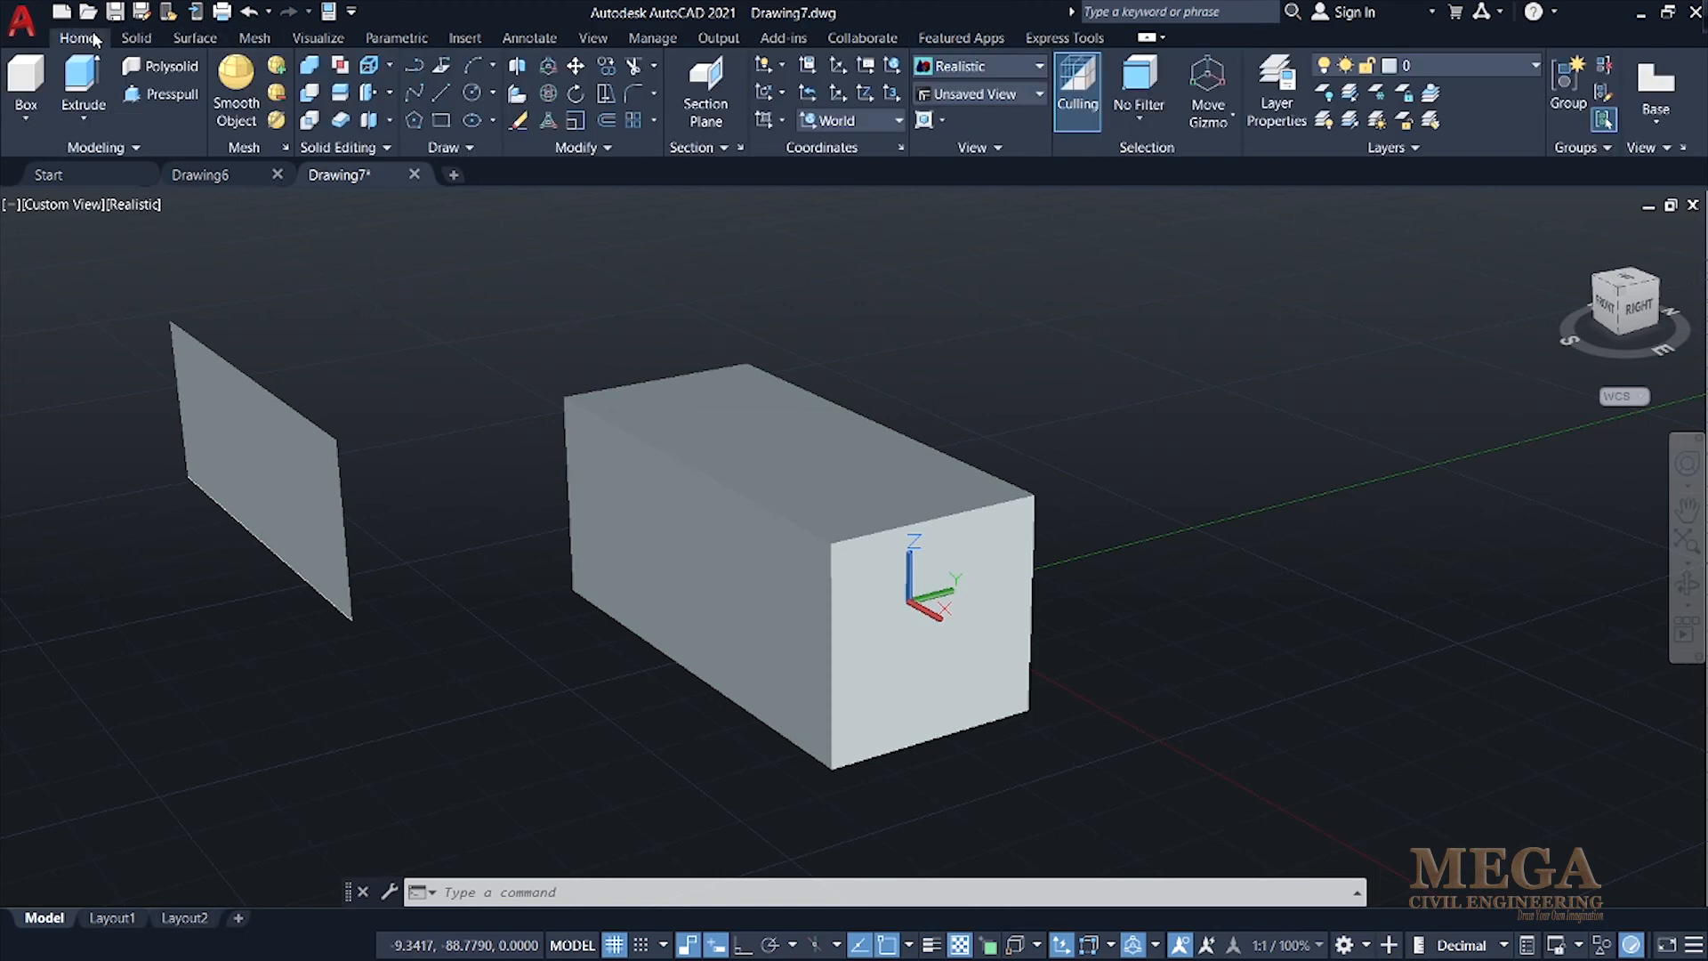
{"action": "left_click", "coordinate": [132, 40]}
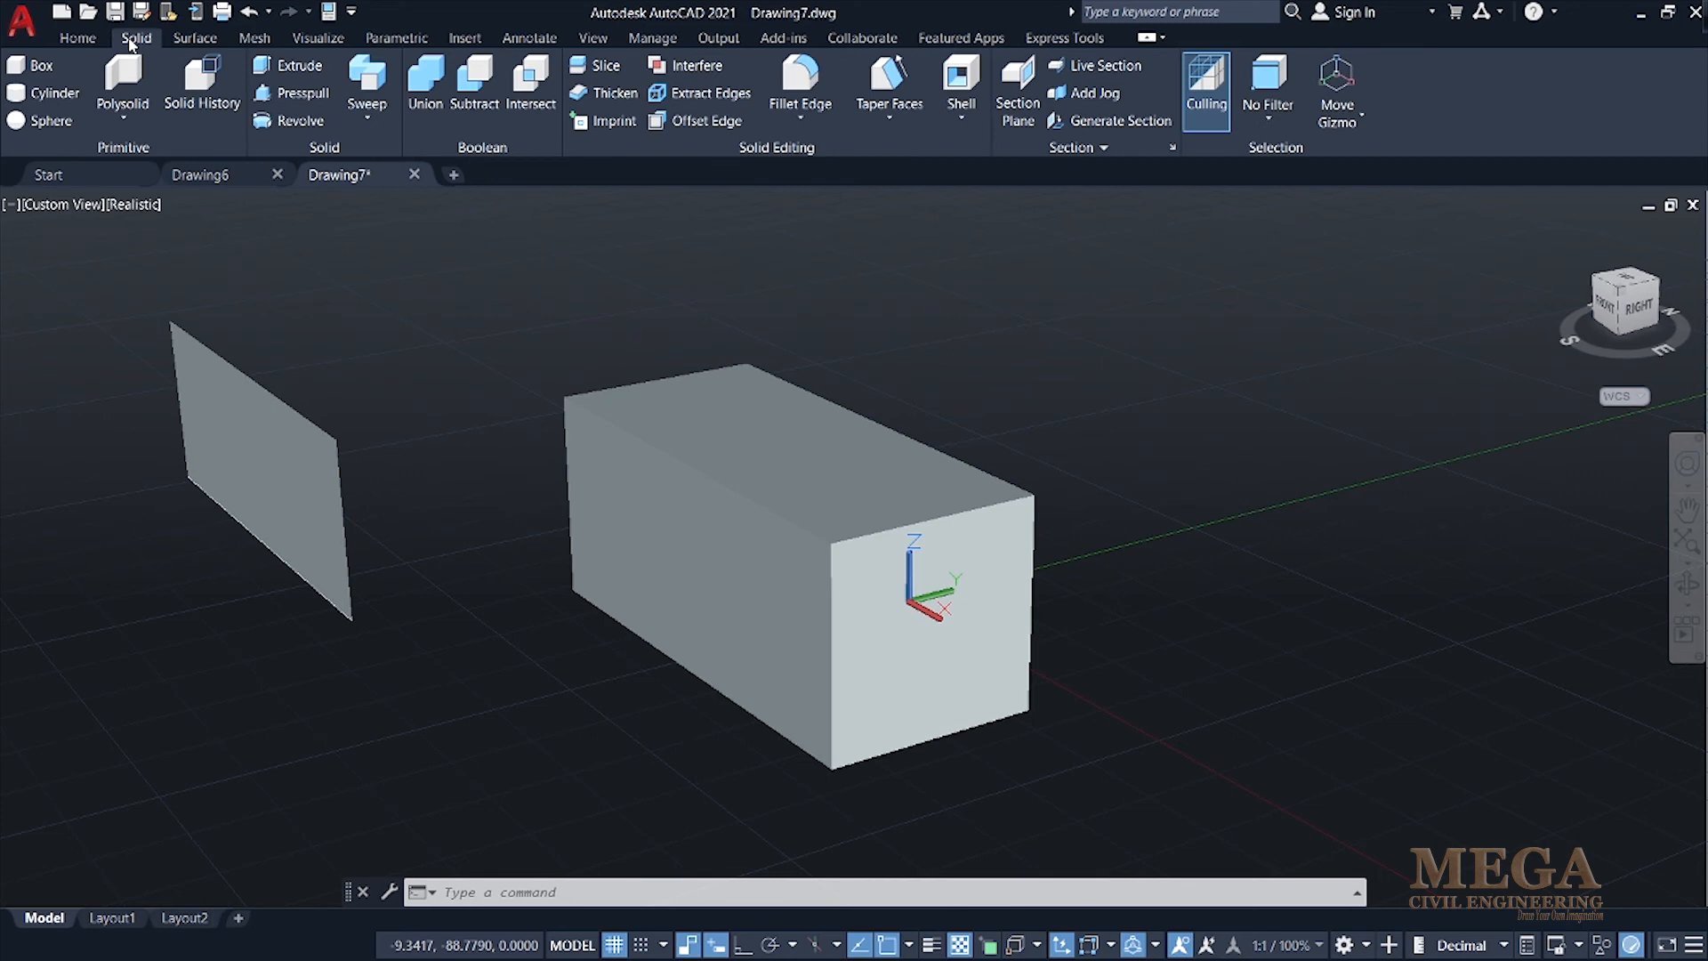
{"action": "left_click", "coordinate": [181, 38]}
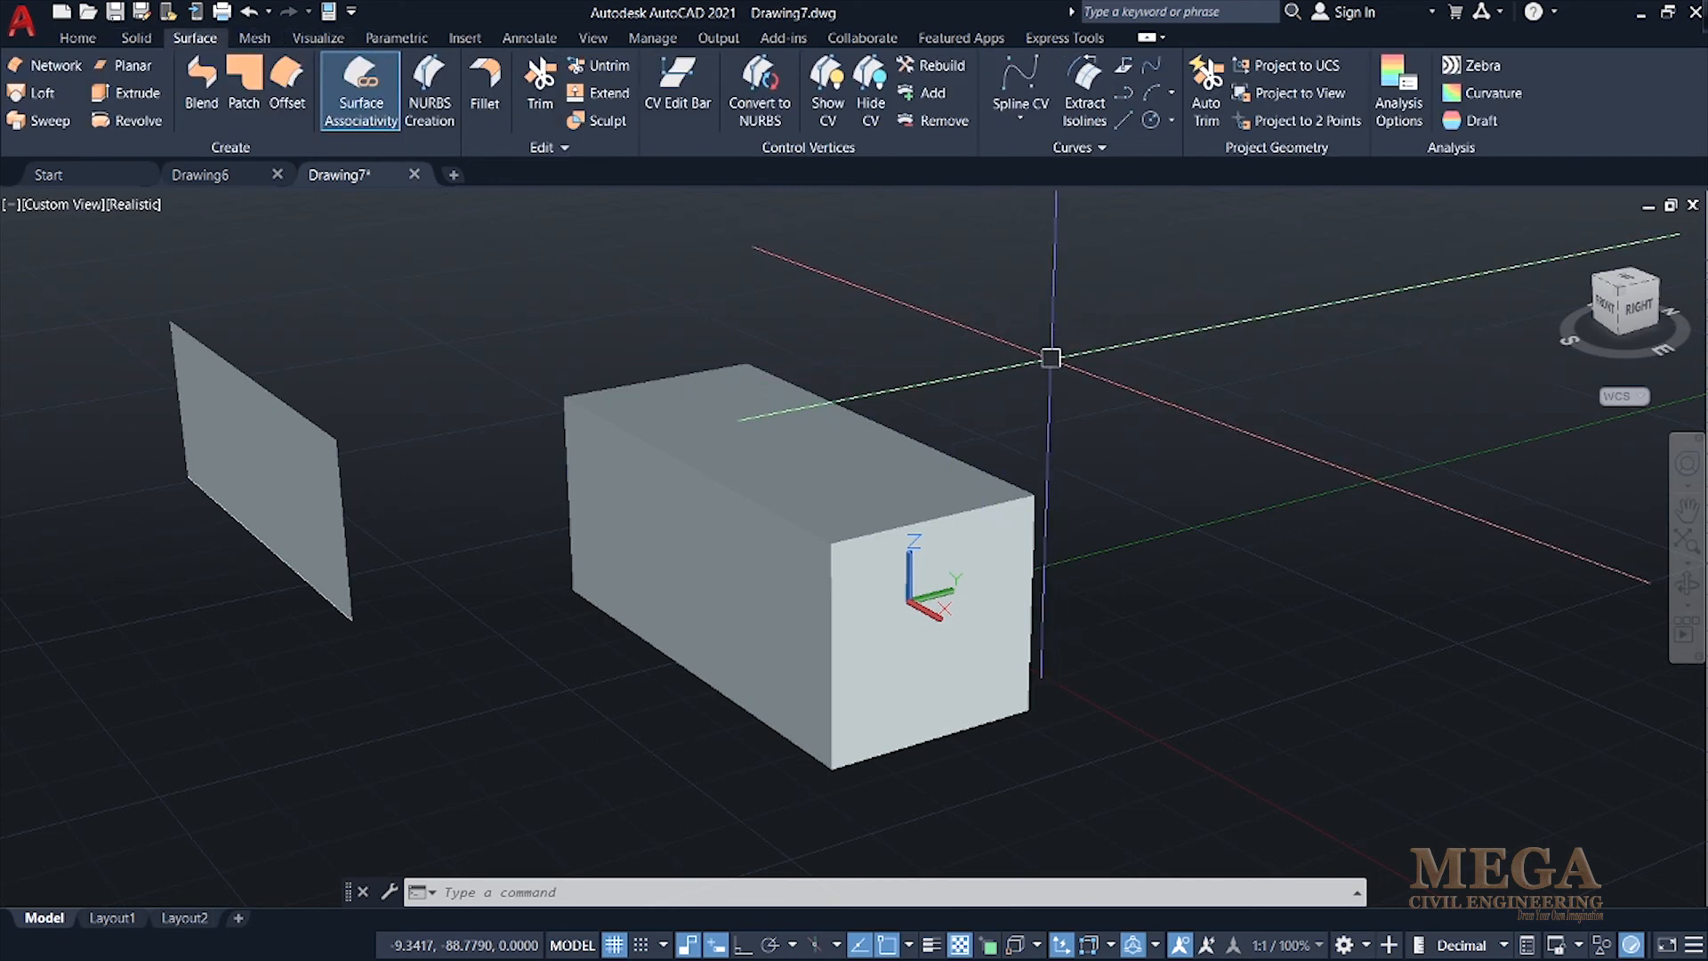
Erase all objects in the drawing, including the solid box and the vertical surface
{"action": "middle_click_drag", "start_coordinate": [1102, 462], "coordinate": [1270, 472]}
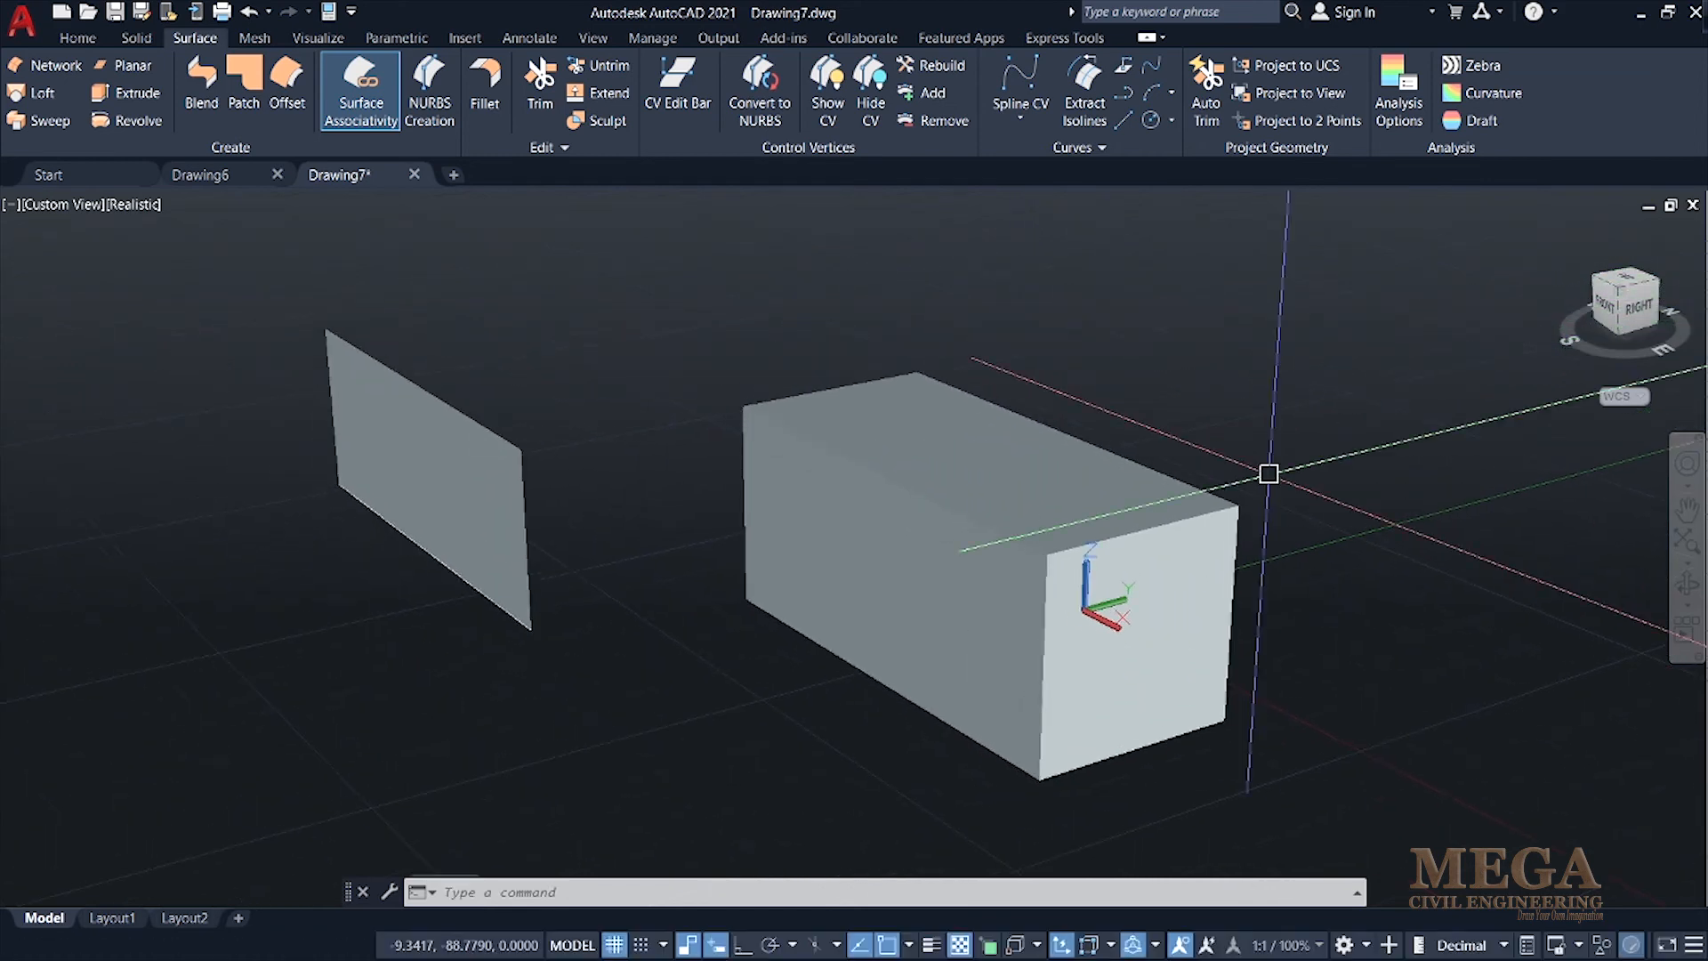
{"action": "left_click", "coordinate": [250, 286]}
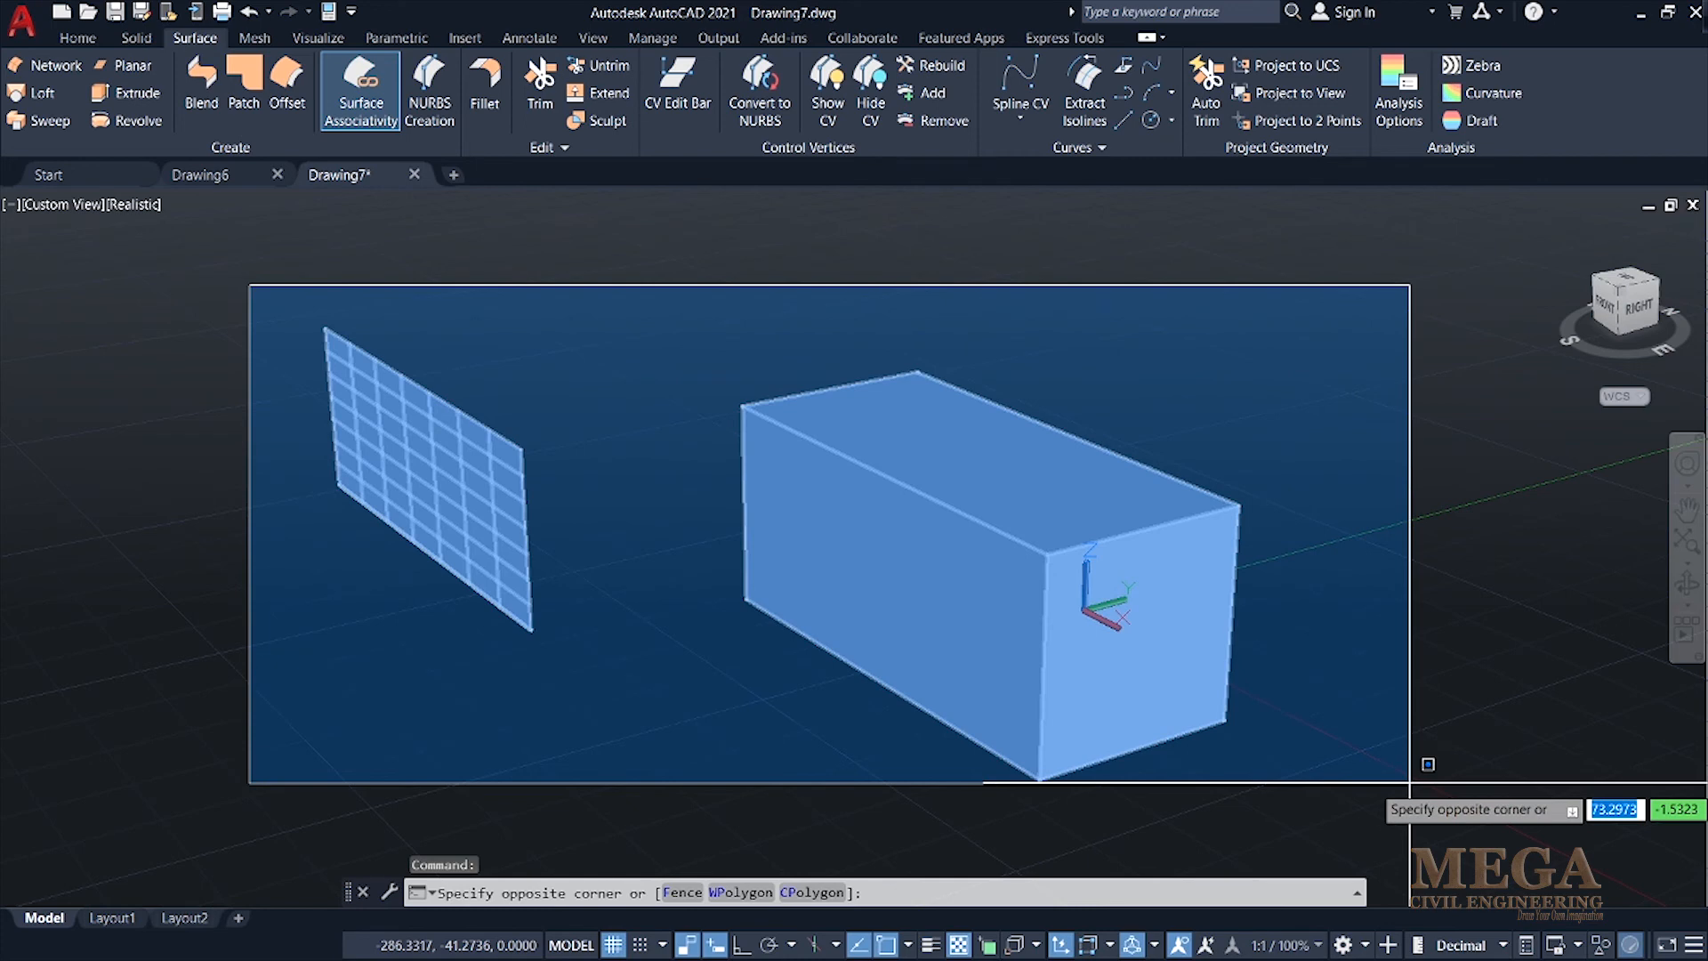
{"action": "left_click", "coordinate": [1406, 804]}
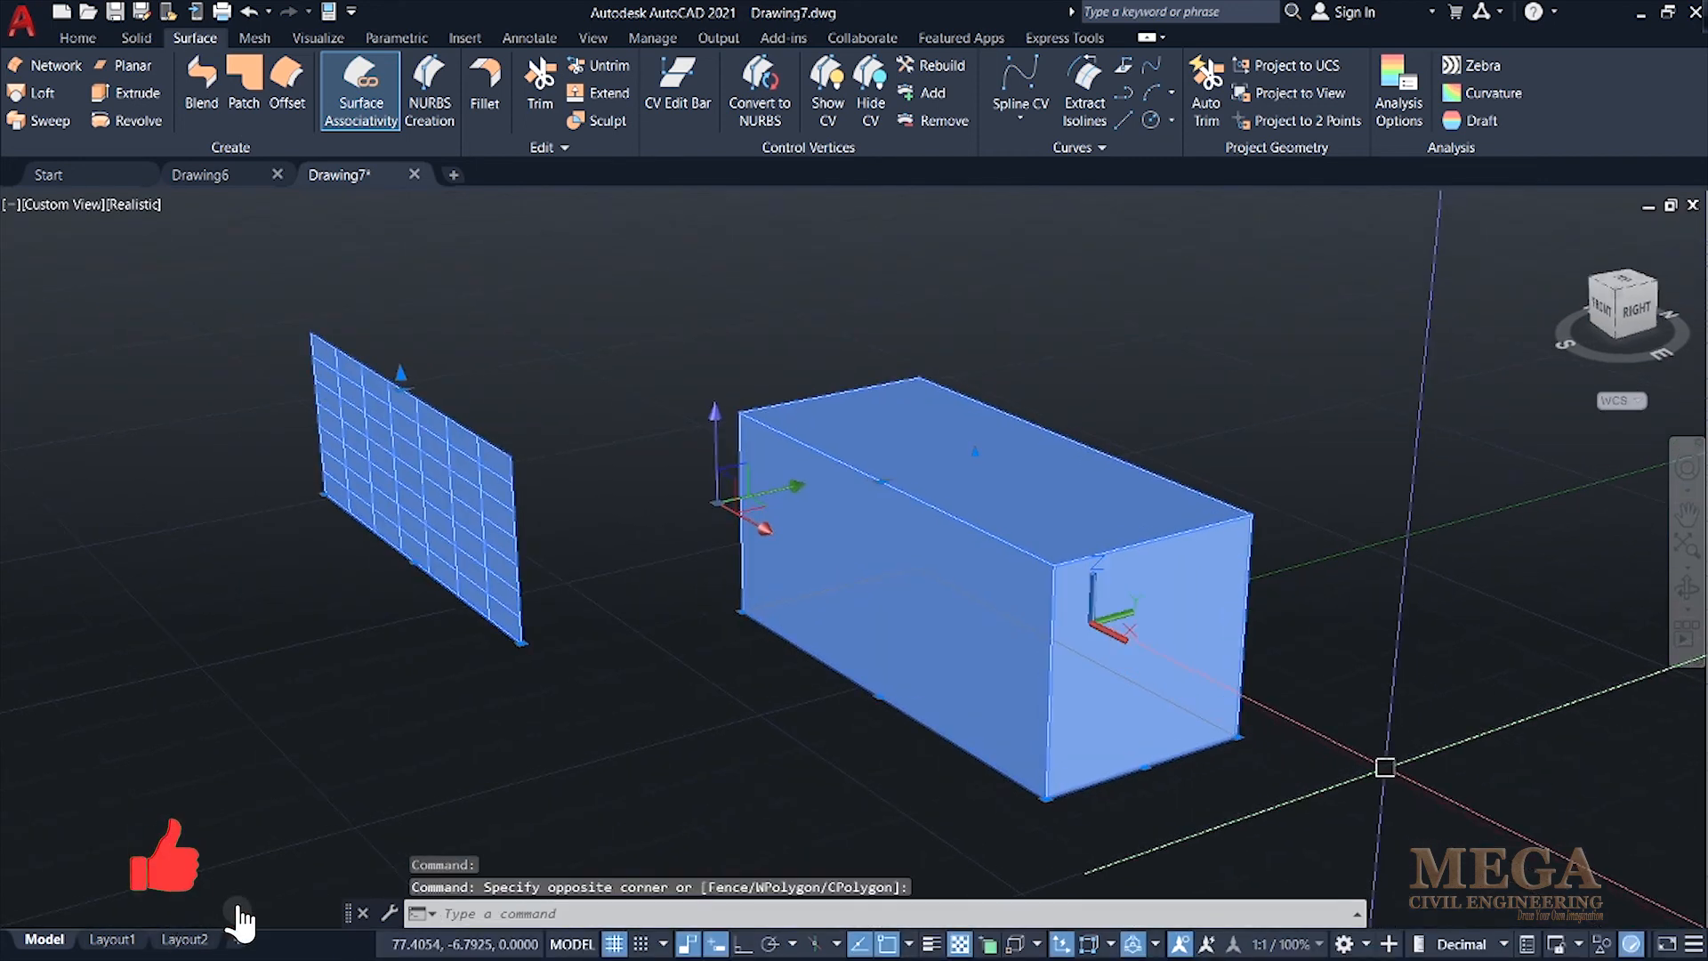
{"action": "key", "text": "Delete"}
Set the drawing units to Engineering and return to the general modeling tools
{"action": "middle_click_drag", "start_coordinate": [1130, 676], "coordinate": [178, 782]}
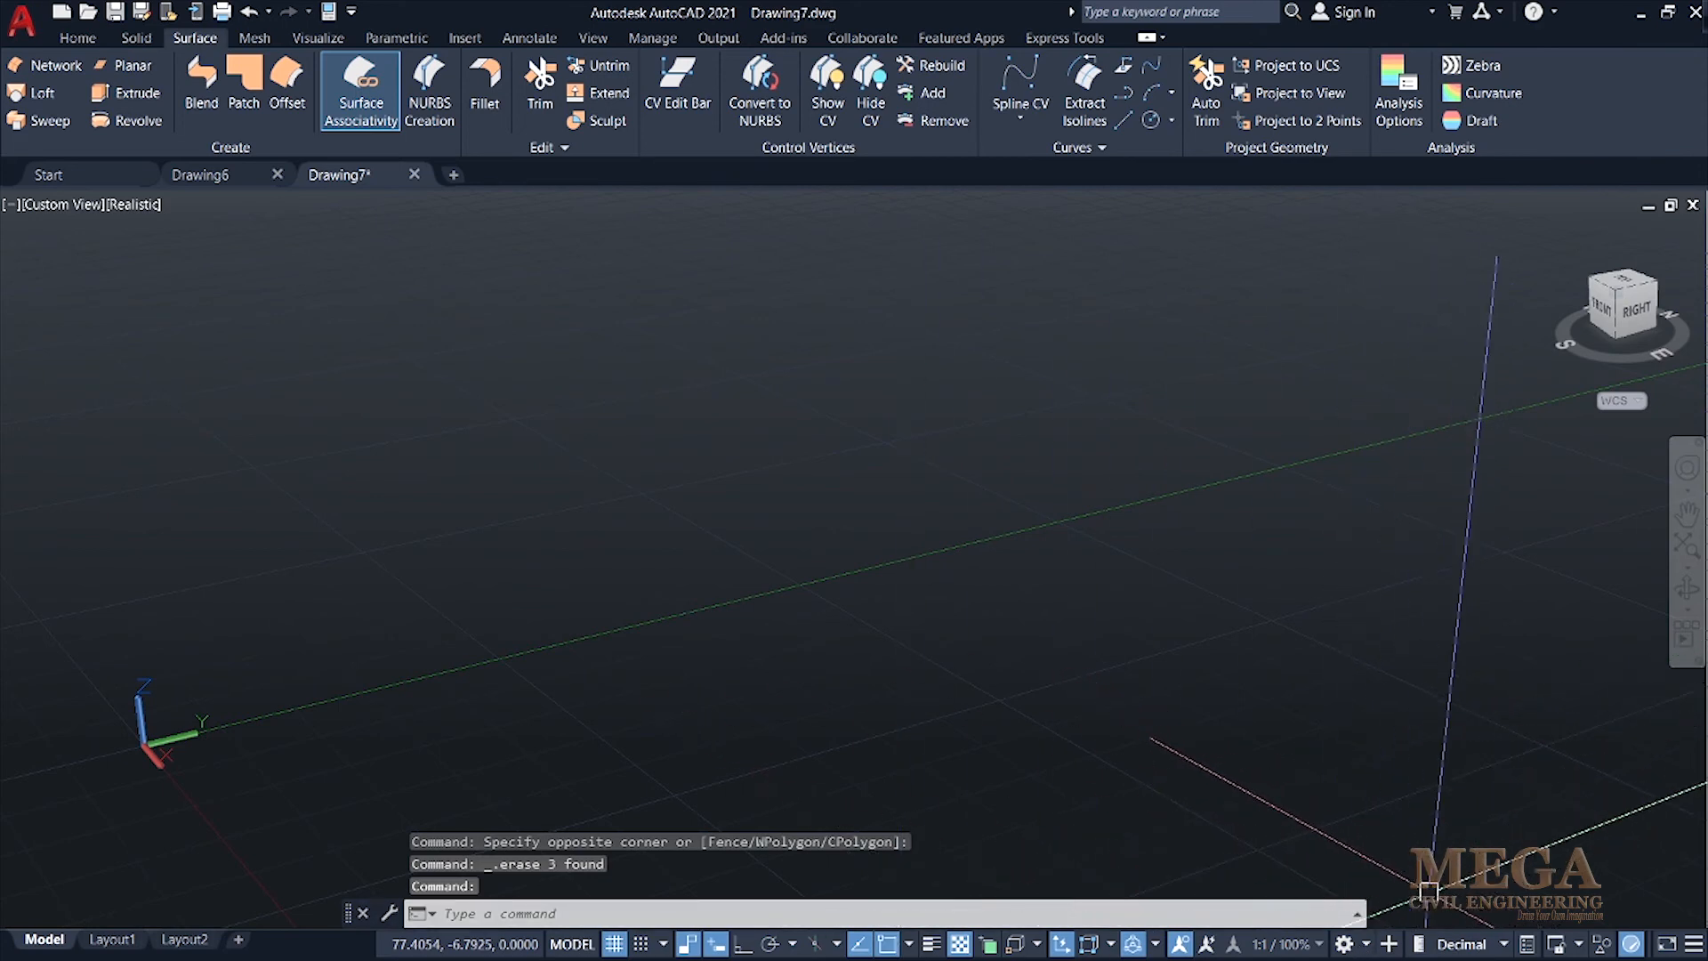
{"action": "left_click", "coordinate": [1503, 945]}
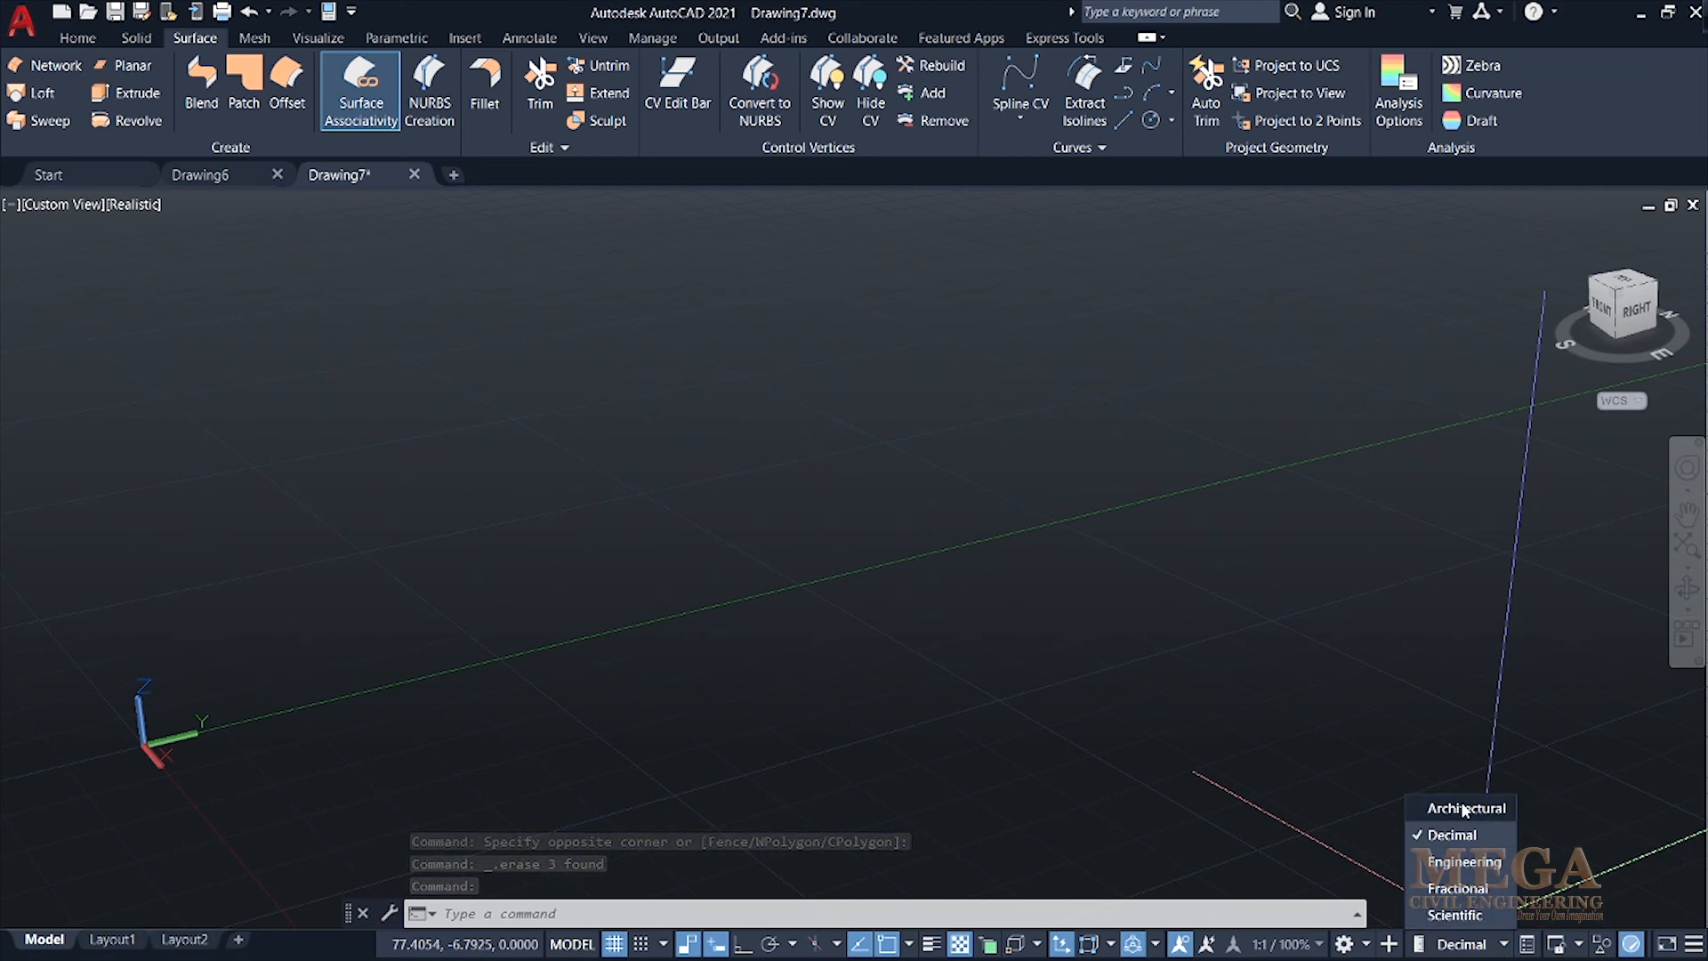
{"action": "left_click", "coordinate": [1464, 861]}
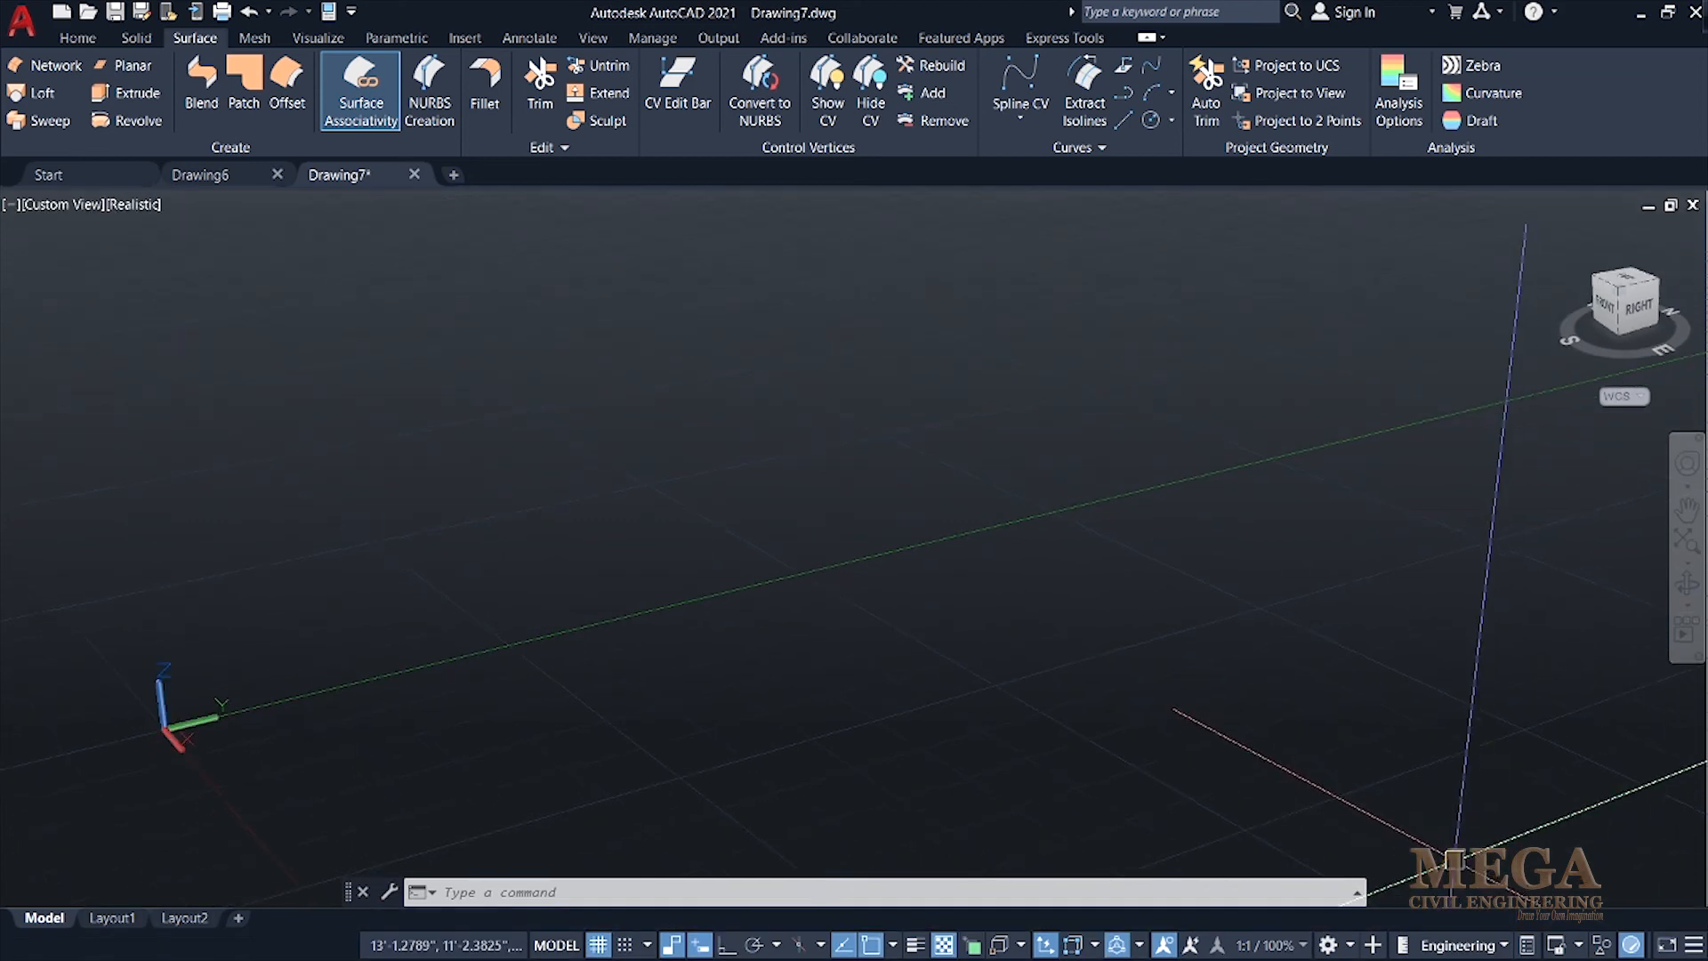
{"action": "left_click", "coordinate": [77, 38]}
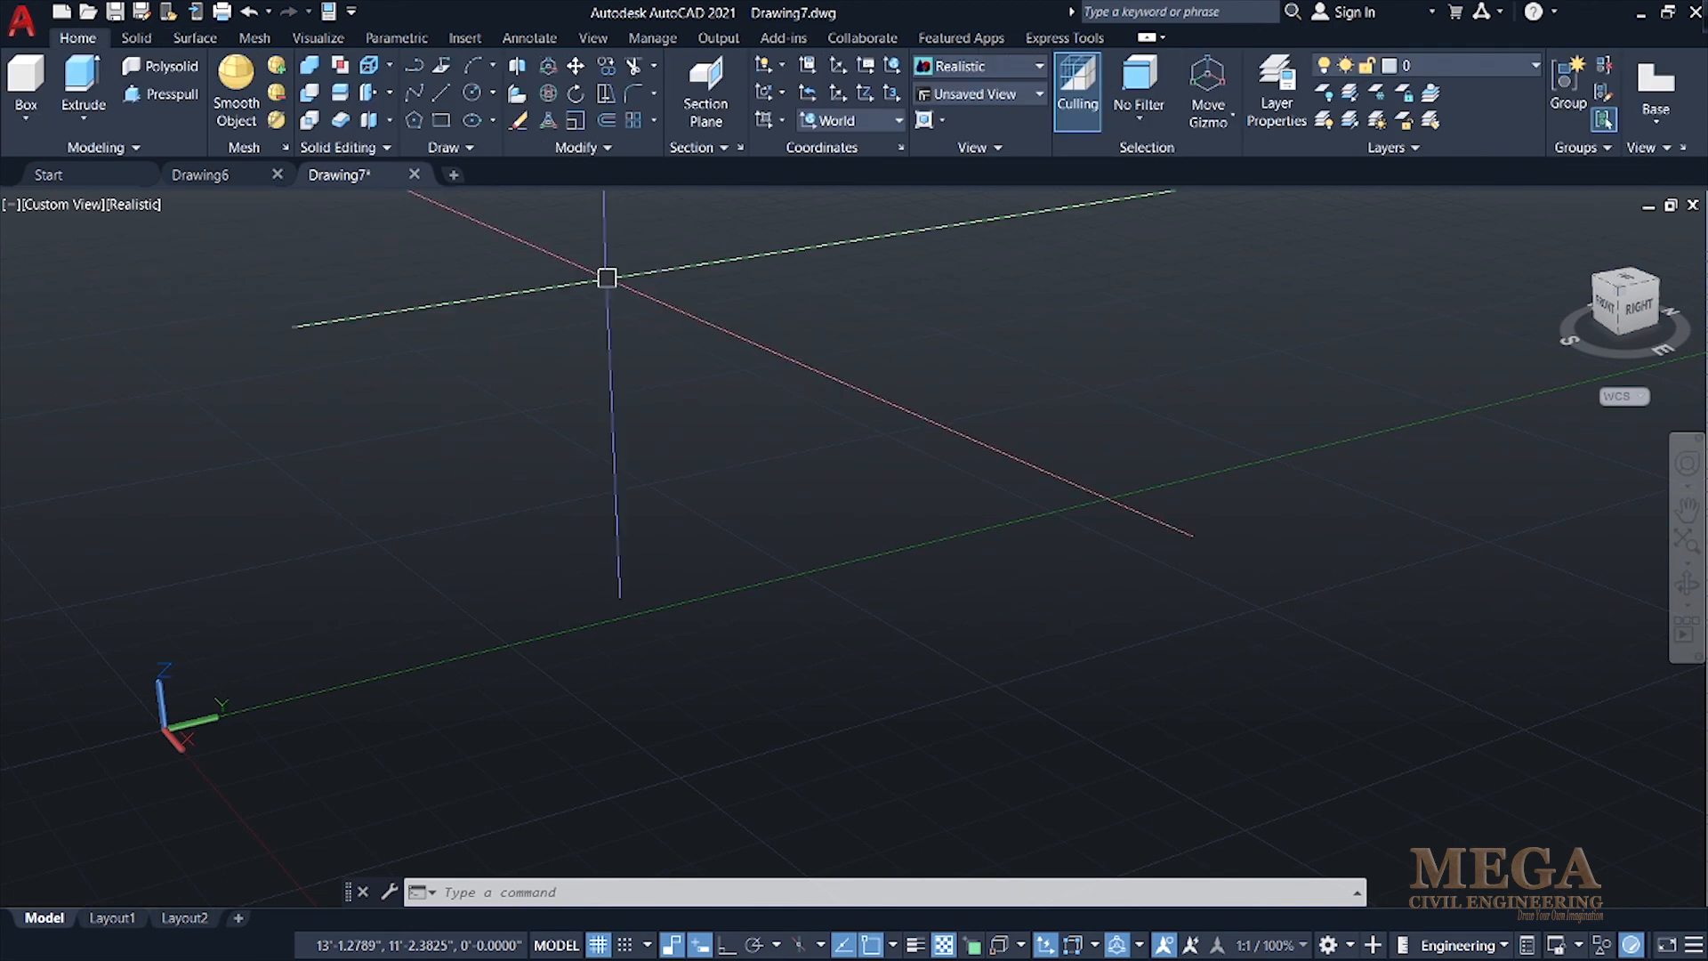